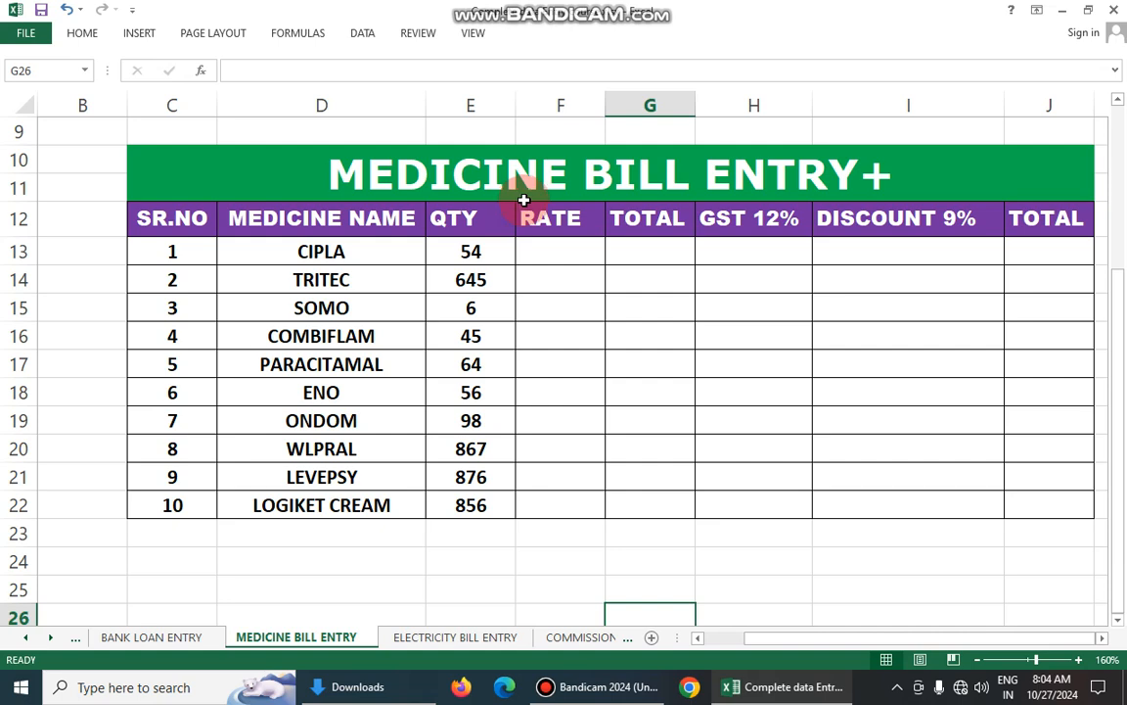
- Examine the medicine bill table's title and its column headers from SR.NO through the final TOTAL
click(399, 166)
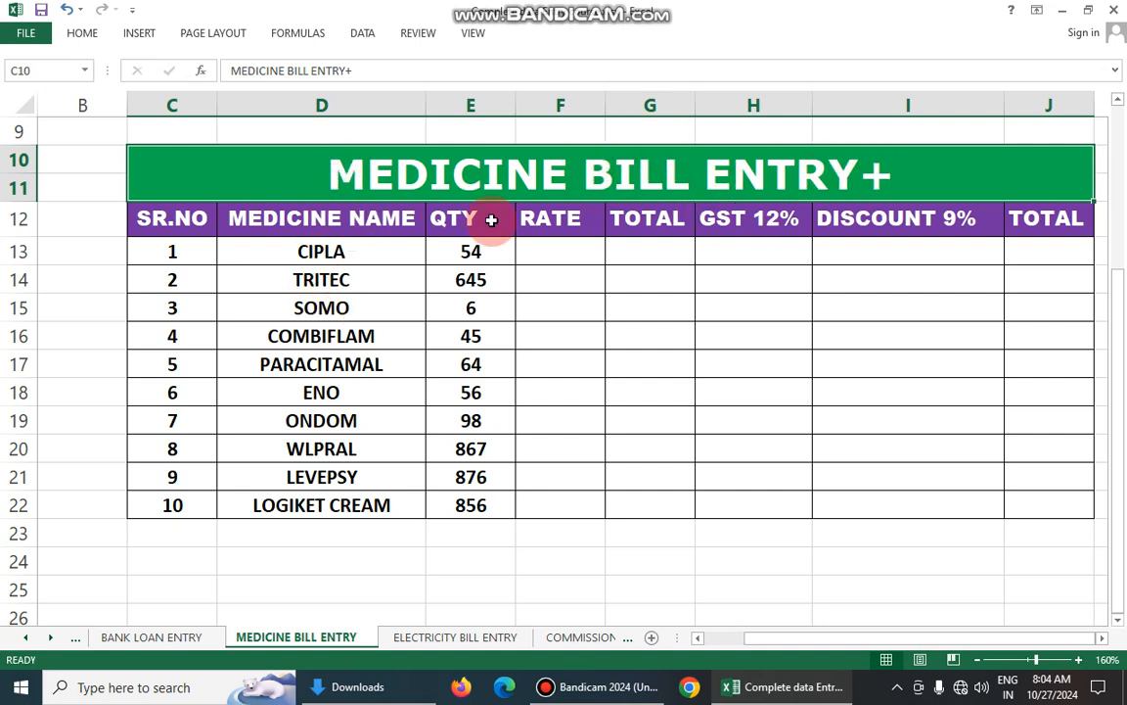
drag(479, 251, 473, 470)
click(550, 221)
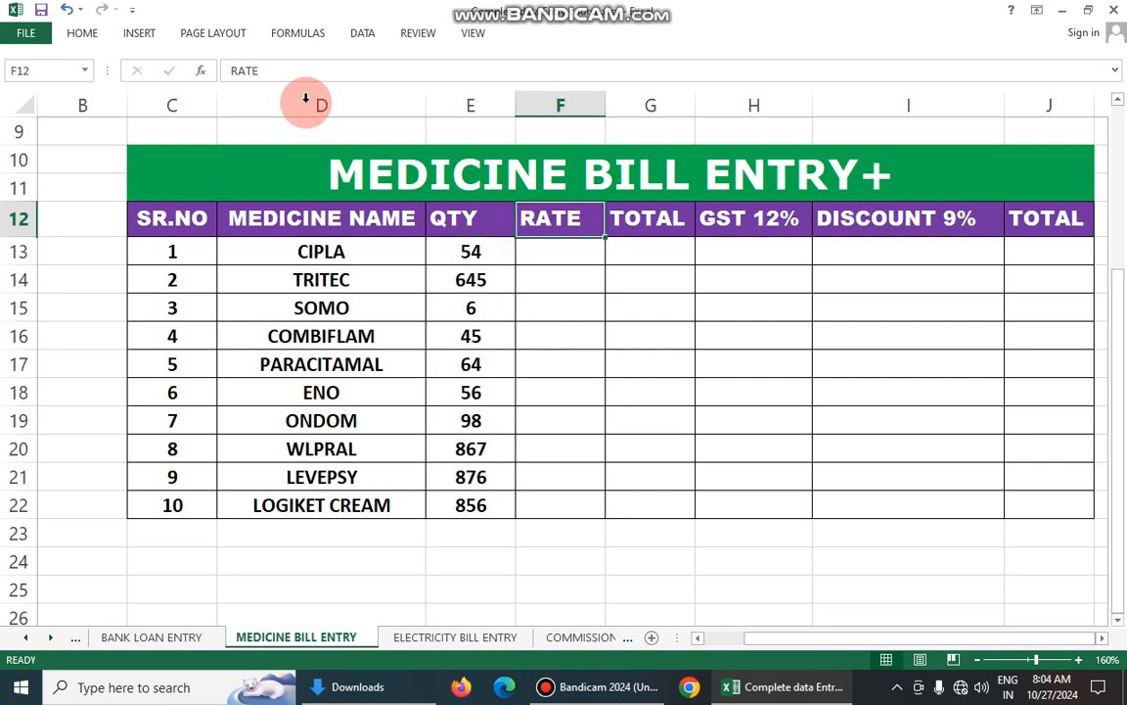
click(169, 224)
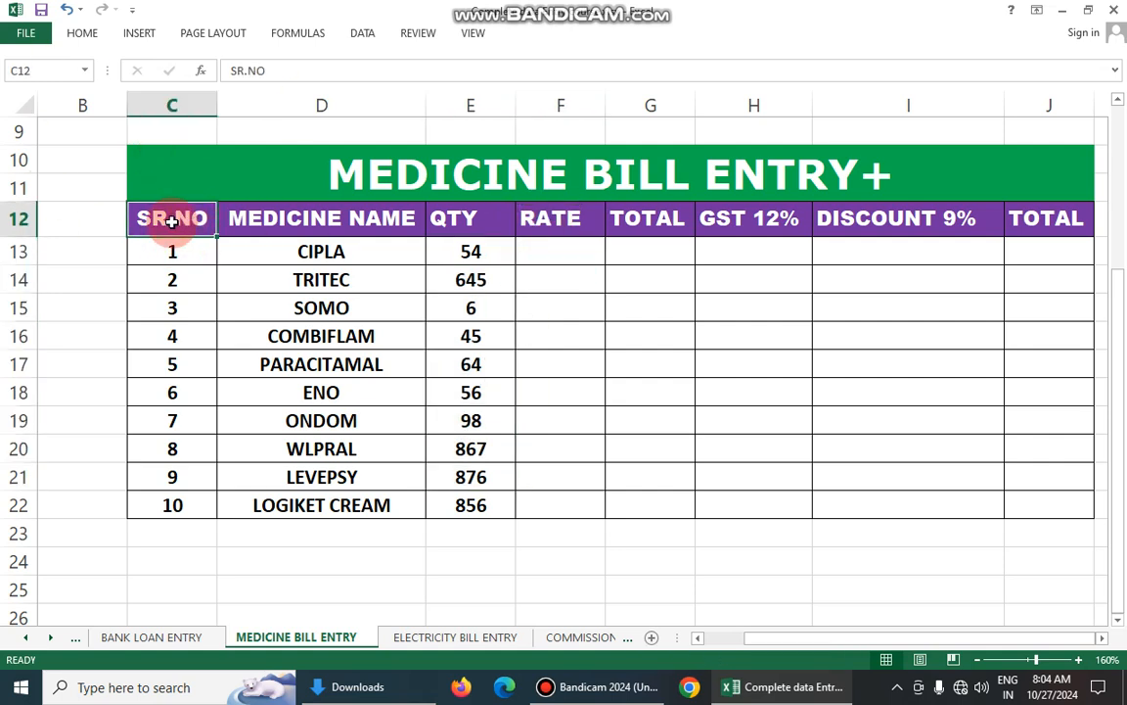
click(269, 221)
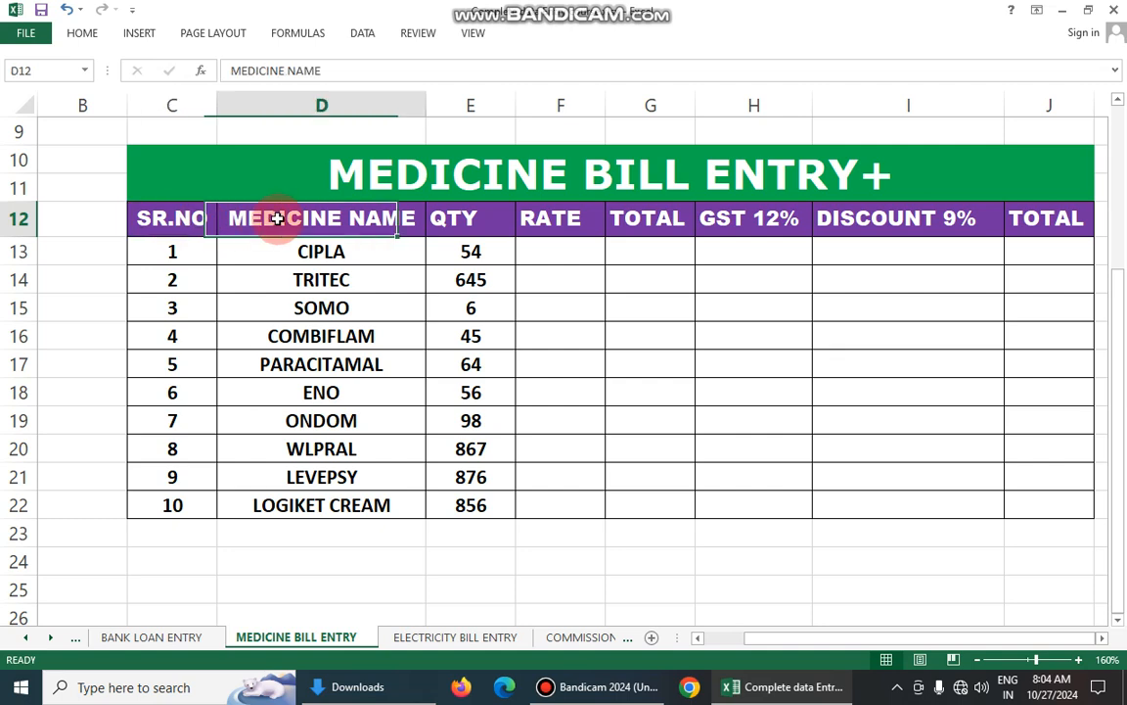
click(452, 217)
click(538, 217)
click(627, 217)
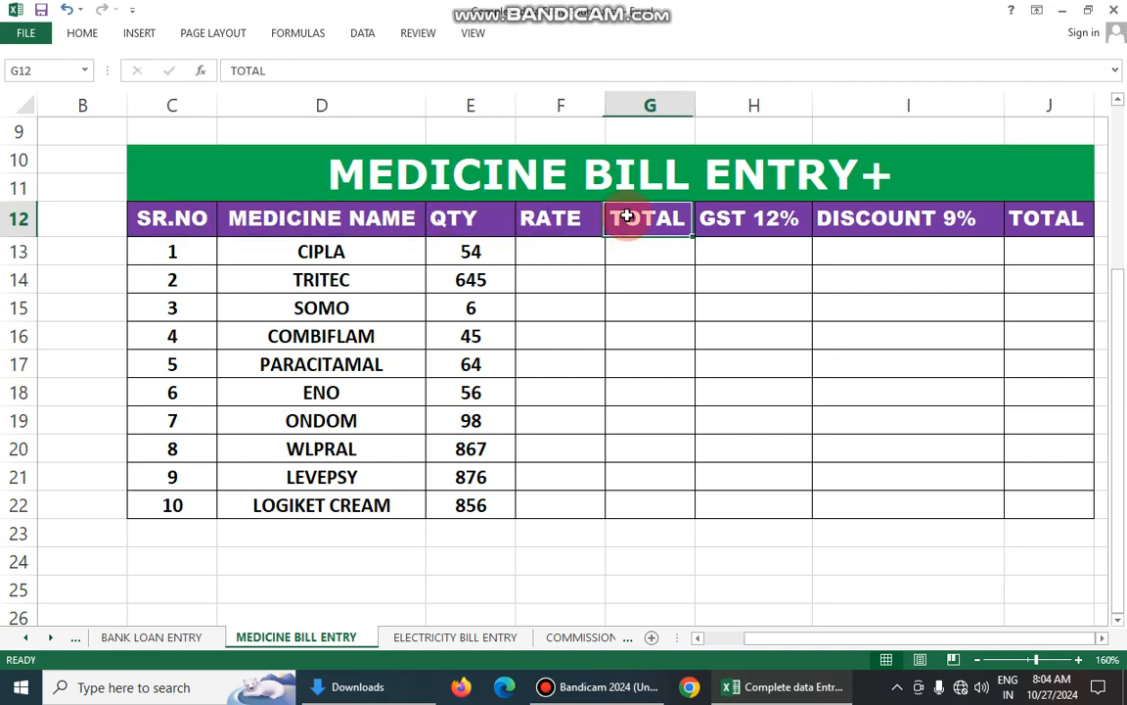
click(761, 221)
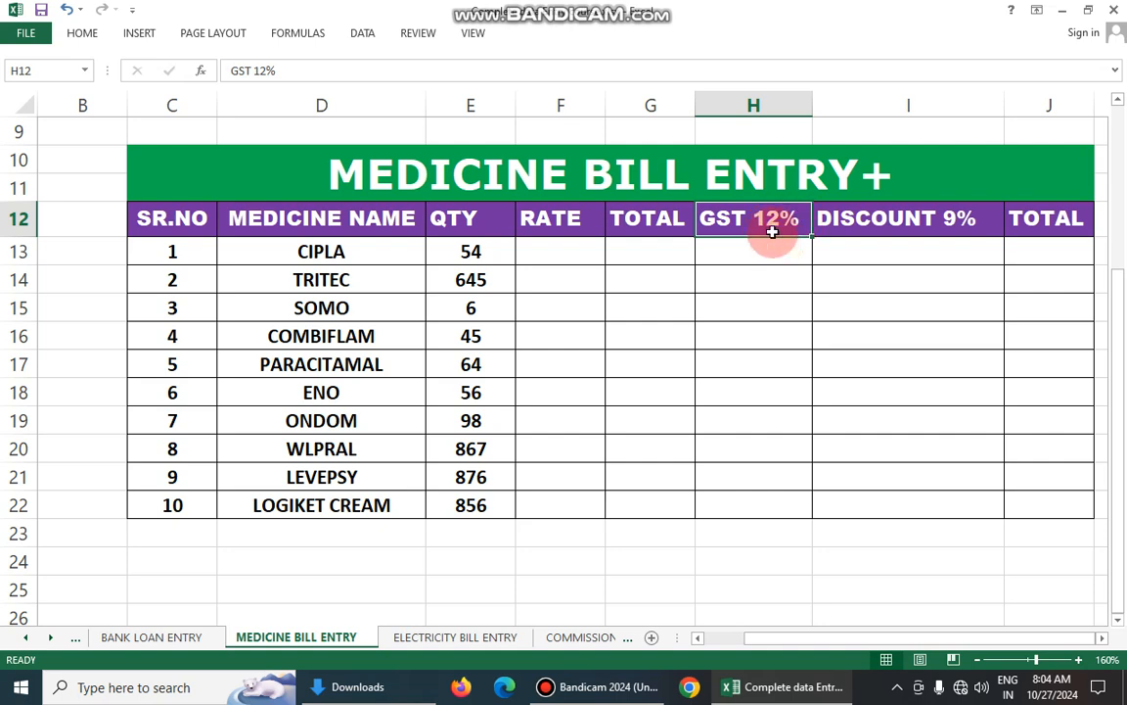
click(868, 232)
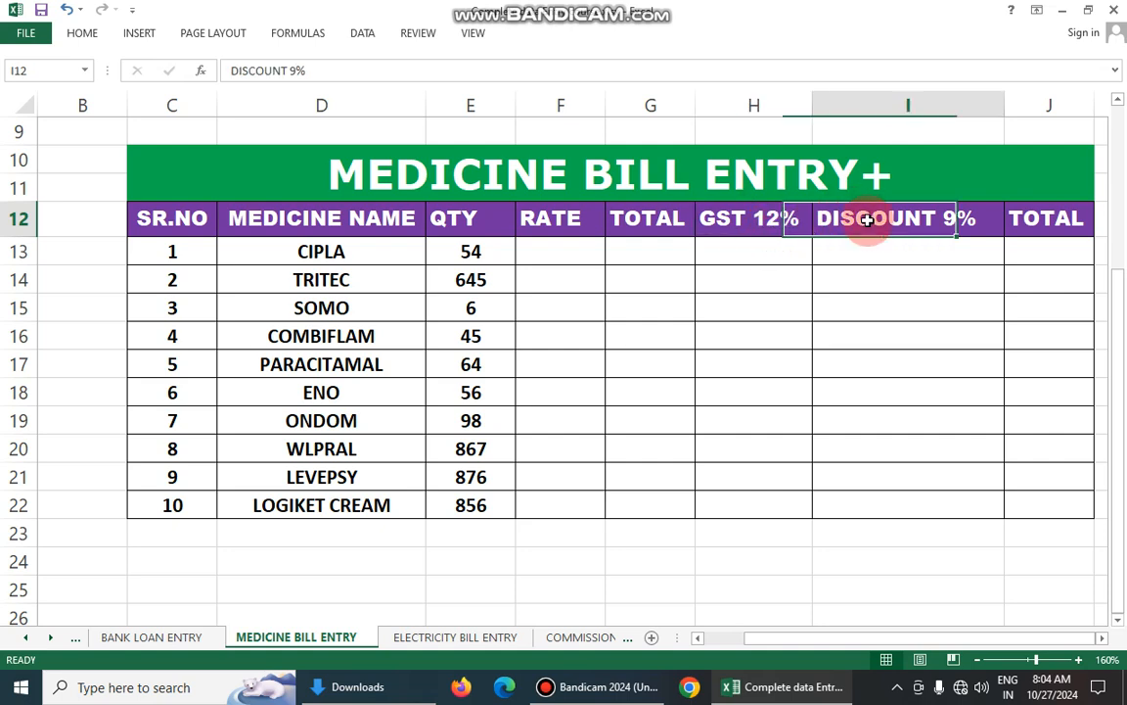
click(1043, 221)
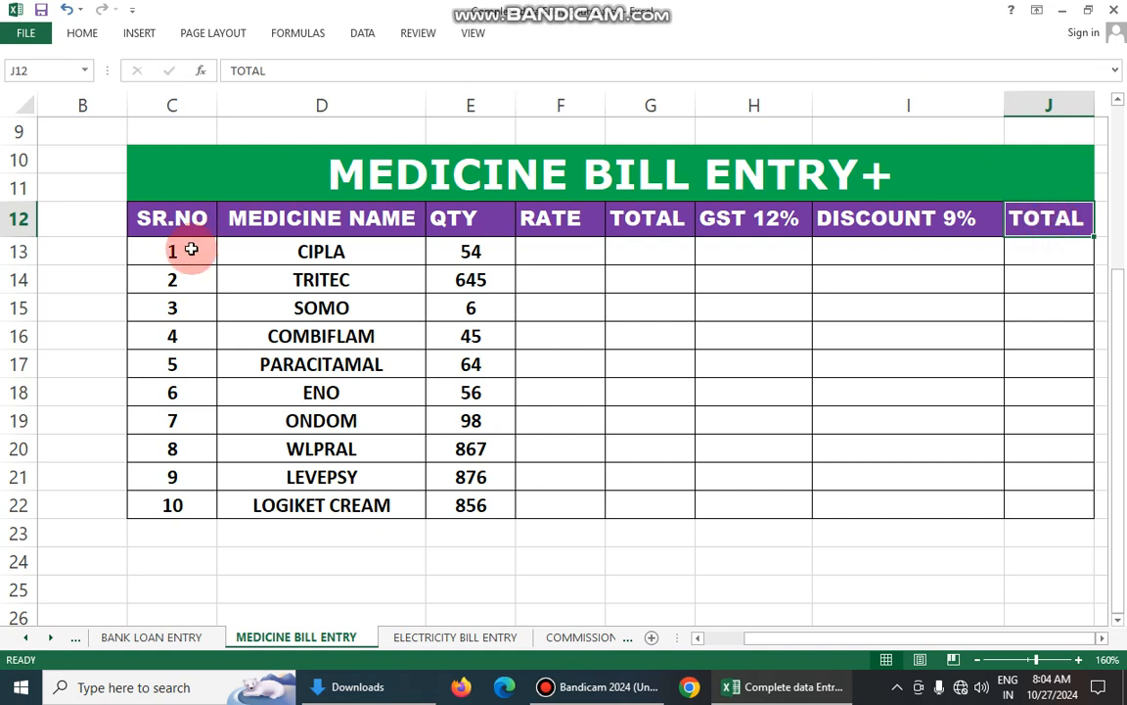
- Review the serial numbers and go through the medicine names from CIPLA to LOGIKET CREAM
drag(165, 250, 179, 505)
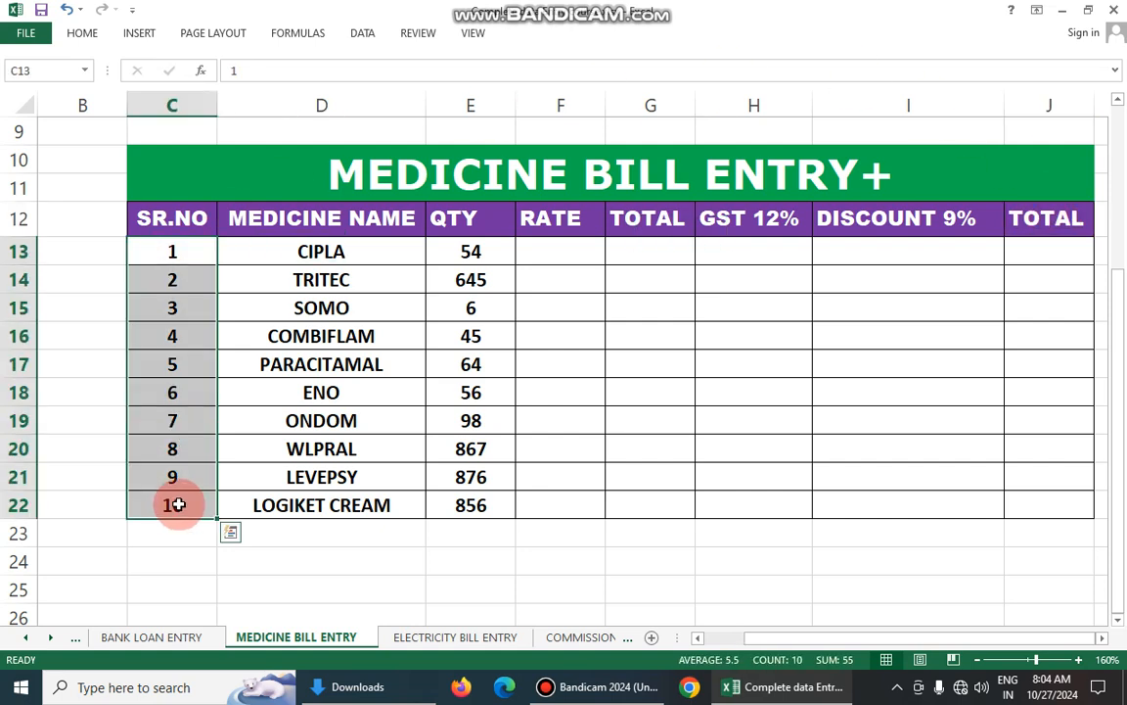
click(323, 334)
drag(335, 252, 340, 510)
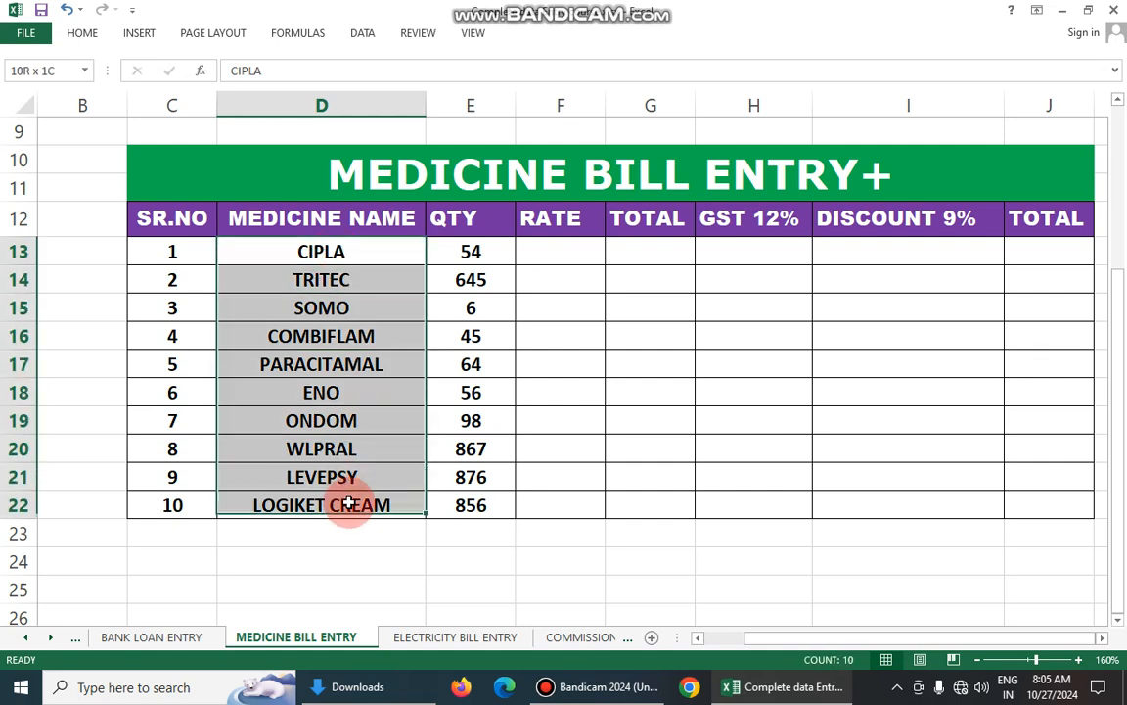
click(340, 335)
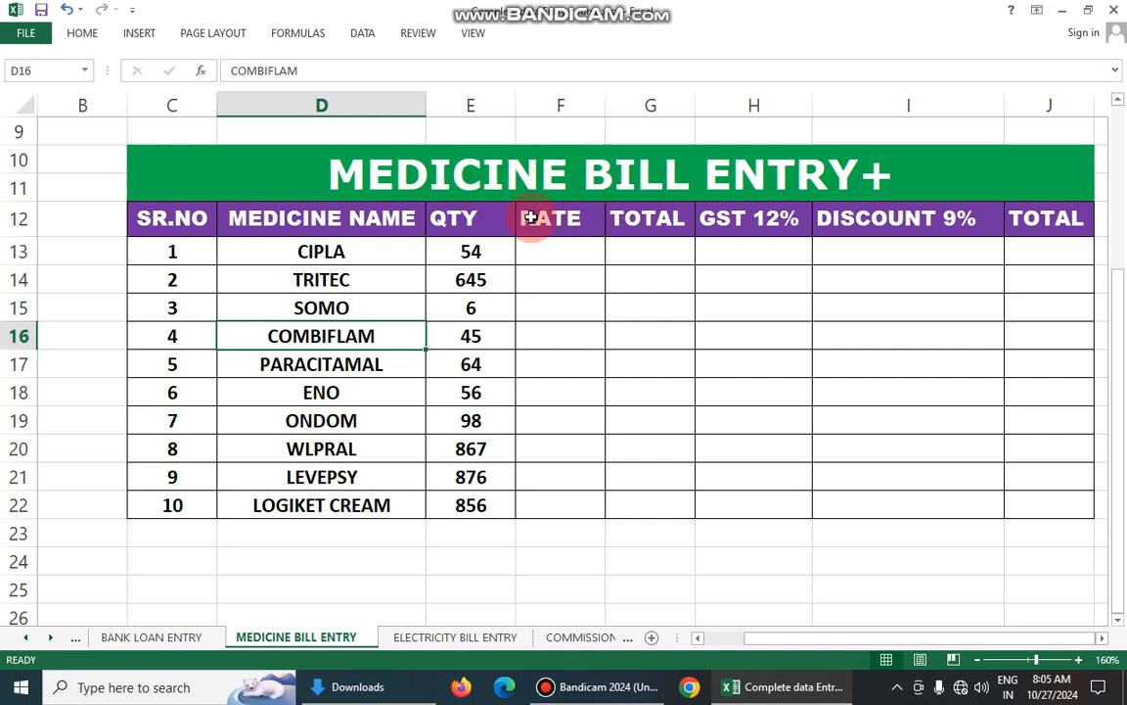
click(349, 254)
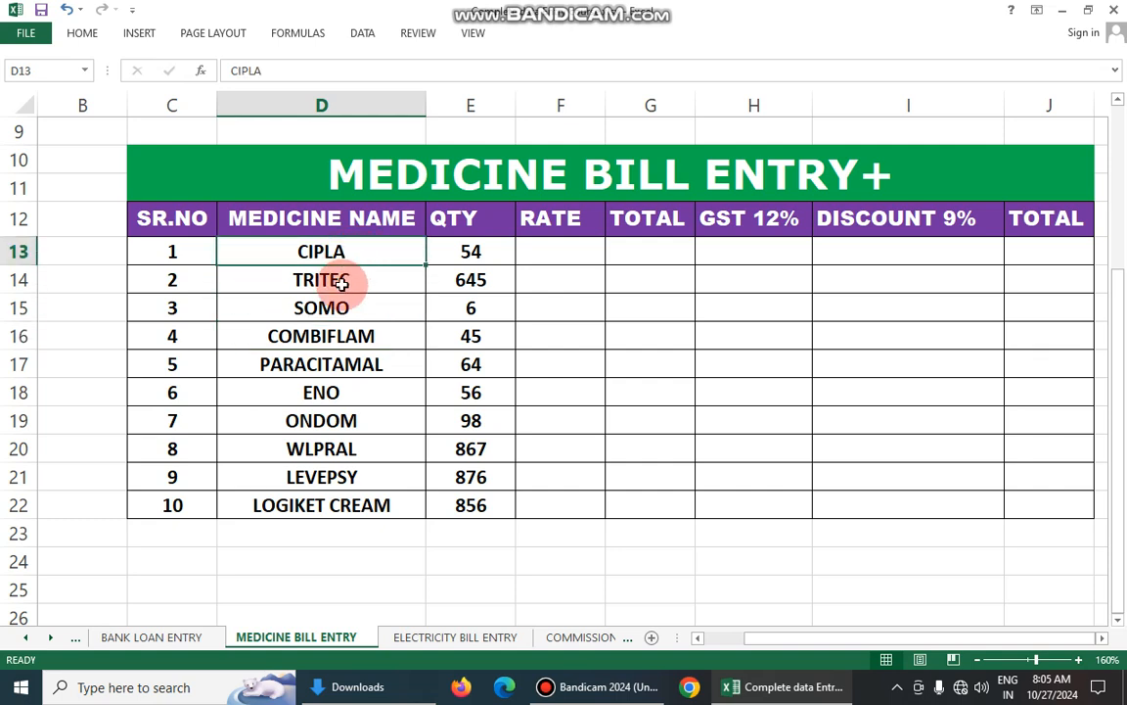
click(339, 278)
click(339, 309)
click(336, 336)
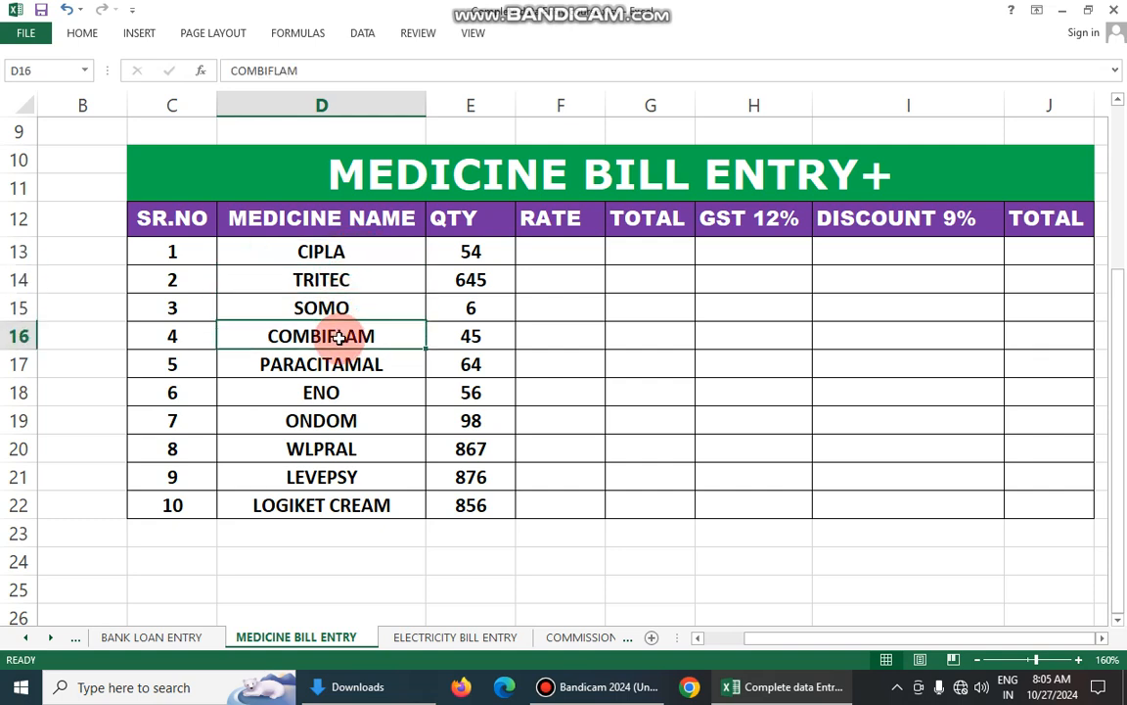
click(369, 371)
click(383, 397)
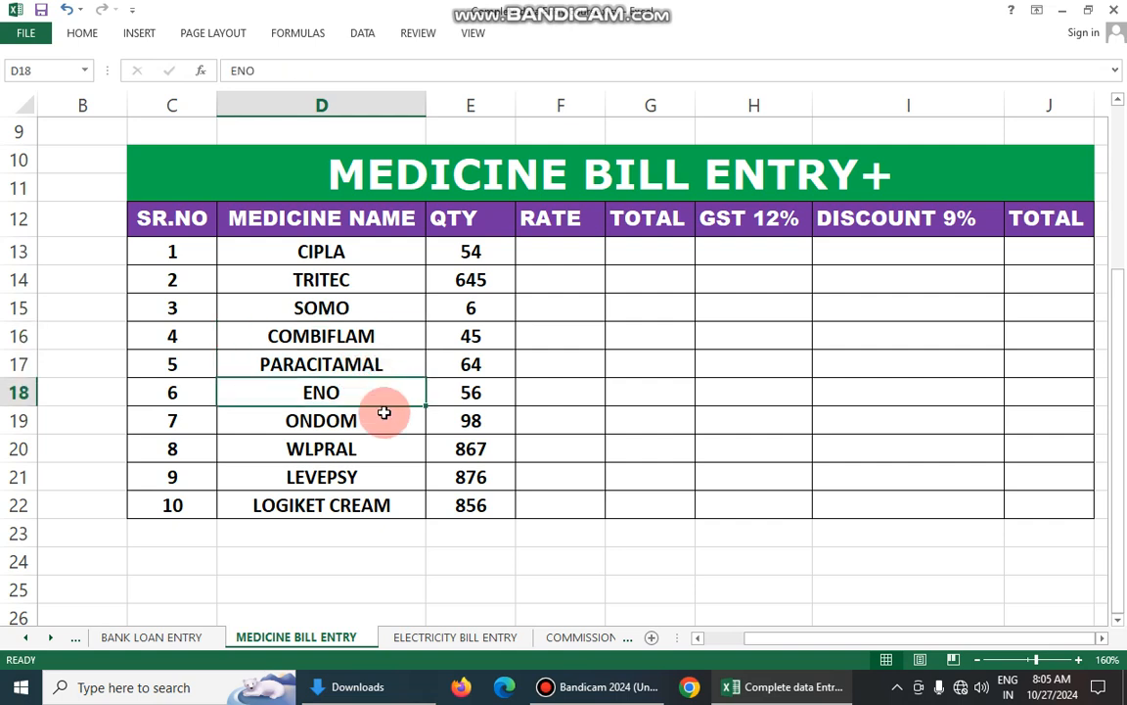
click(385, 425)
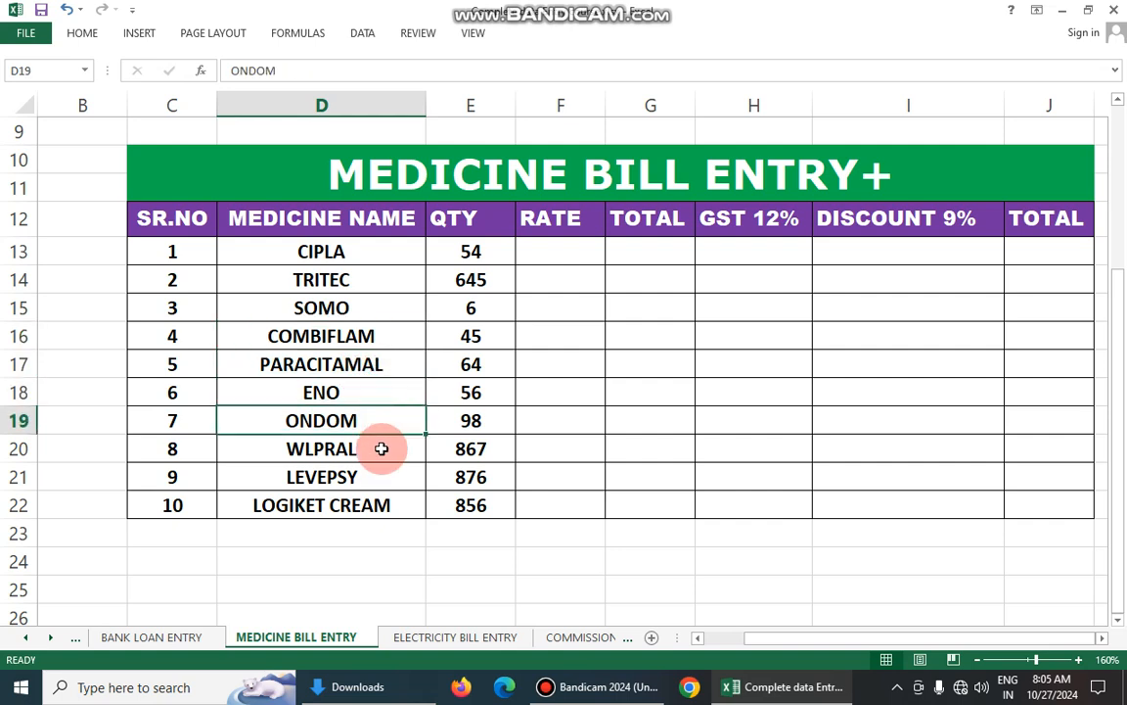
click(382, 448)
click(375, 478)
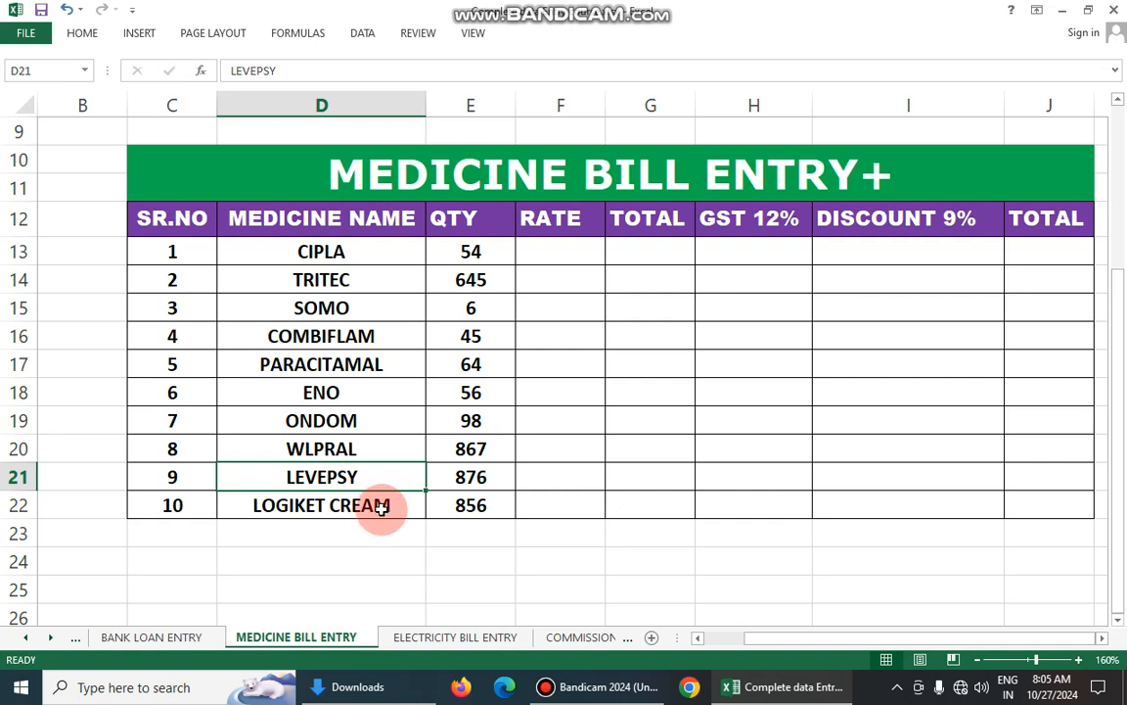
click(382, 506)
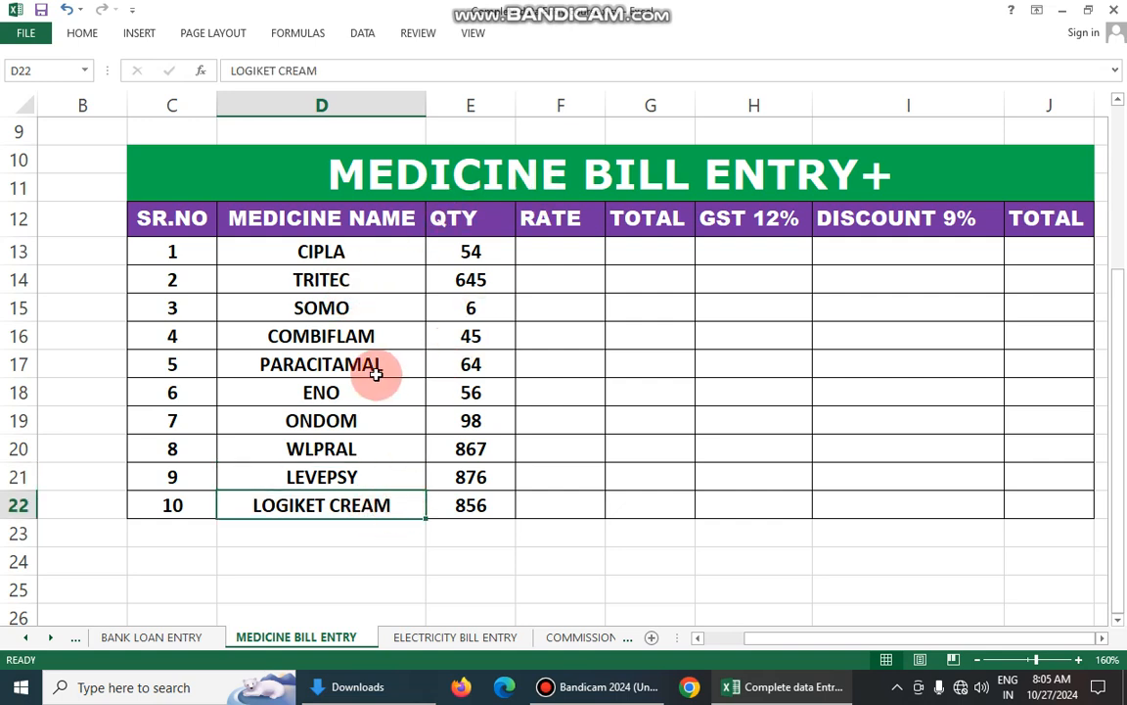
- Review the quantities in the QTY column for the listed medicines
click(471, 253)
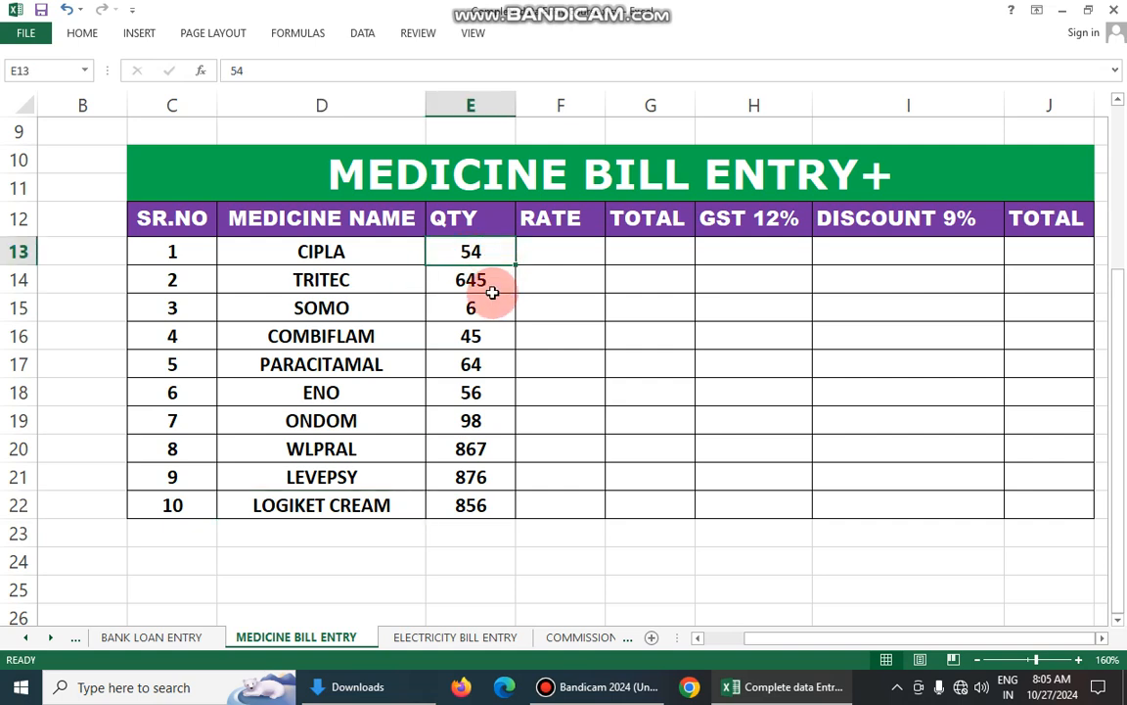
click(492, 286)
click(490, 310)
click(497, 337)
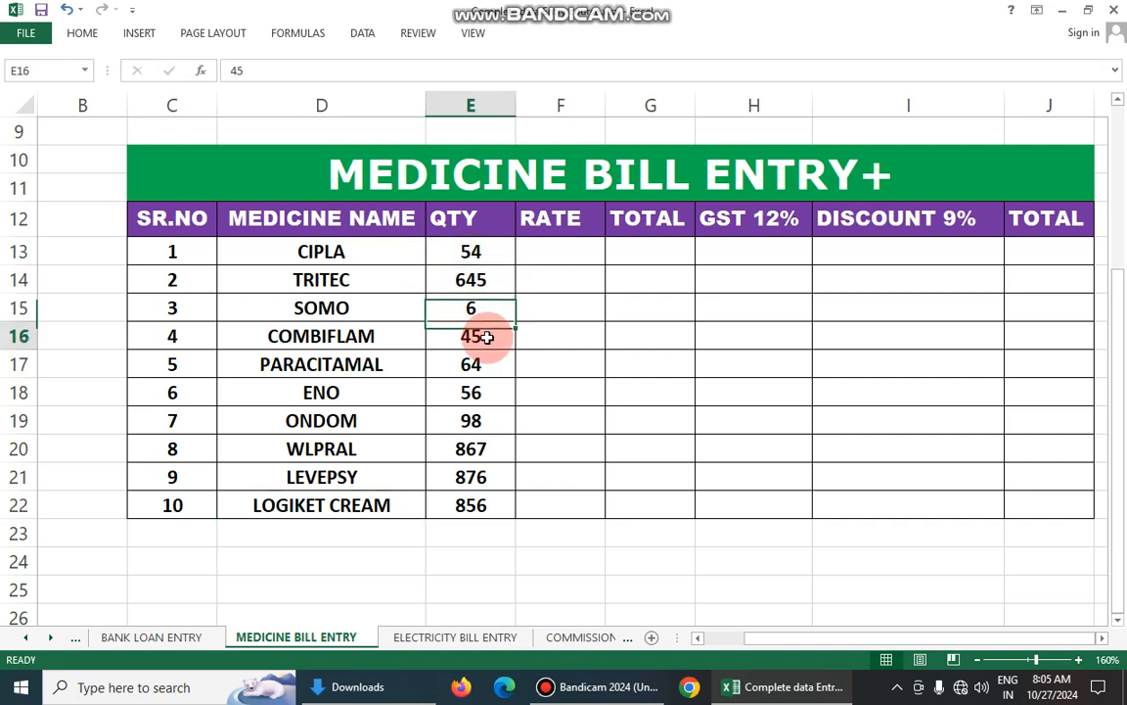
click(487, 365)
click(483, 392)
click(480, 420)
click(484, 450)
click(487, 479)
click(479, 499)
click(476, 247)
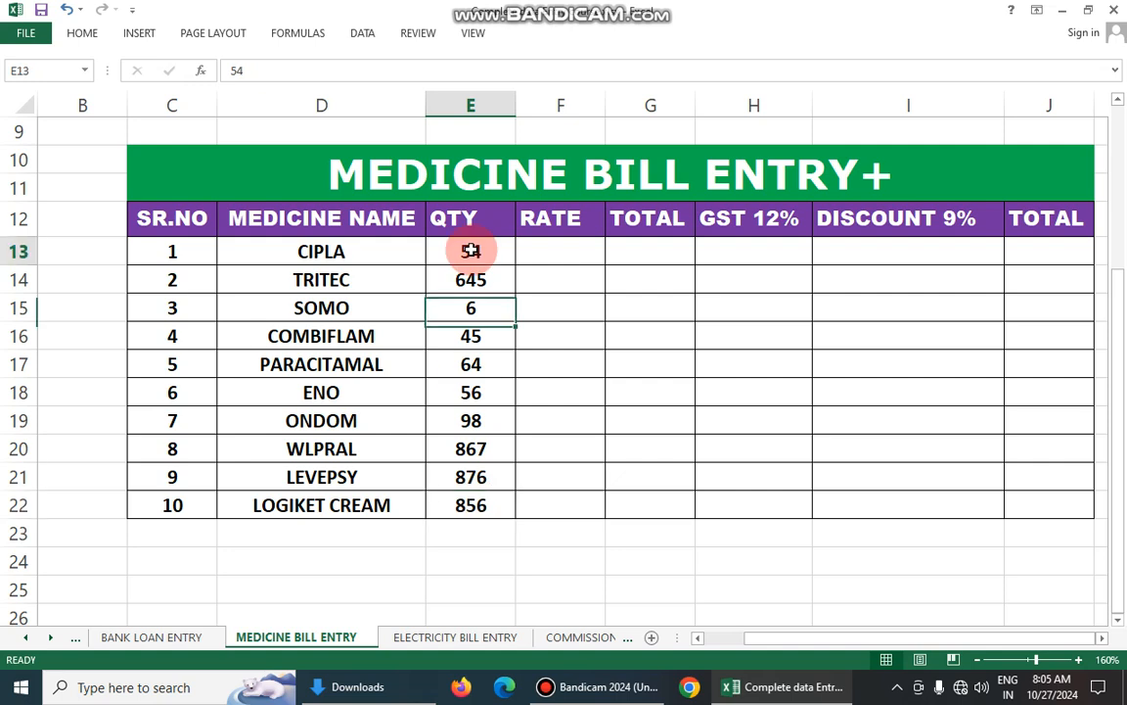
click(470, 282)
click(475, 224)
click(477, 252)
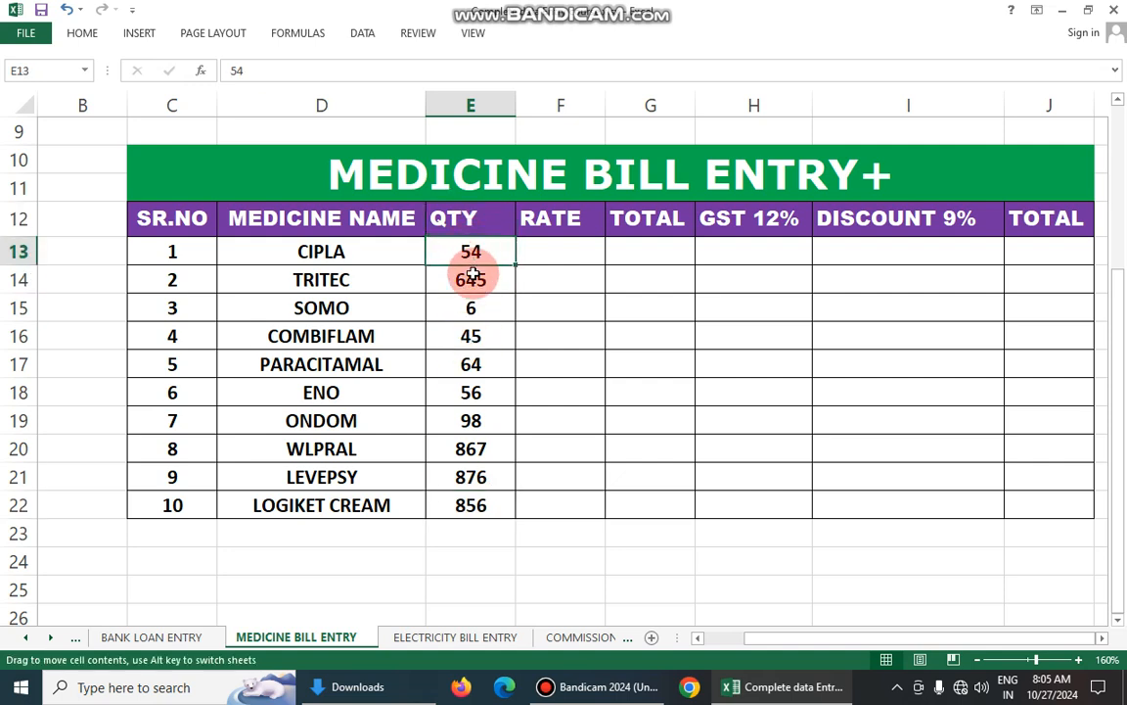
click(477, 280)
click(474, 309)
click(474, 341)
click(479, 424)
click(483, 477)
click(490, 497)
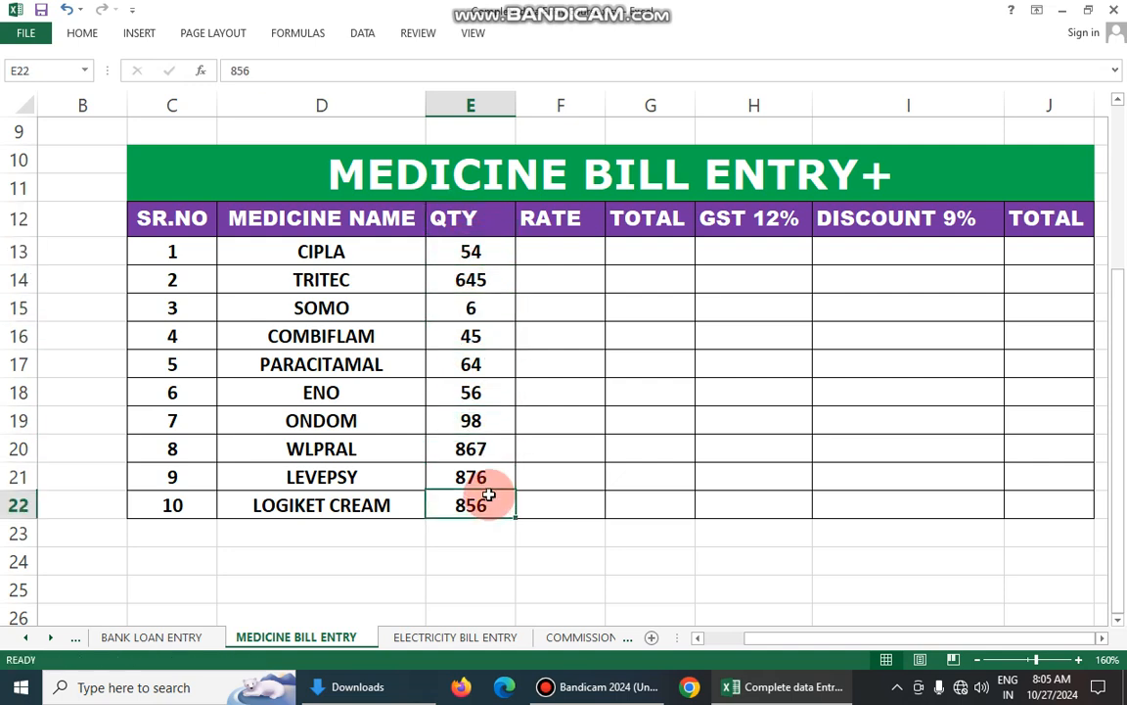
click(466, 255)
key(Down)
key(Down)
key(Down)
key(Down)
- Enter the rates 5 for CIPLA, 10 for TRITEC and 10 for SOMO in F13:F15
click(535, 247)
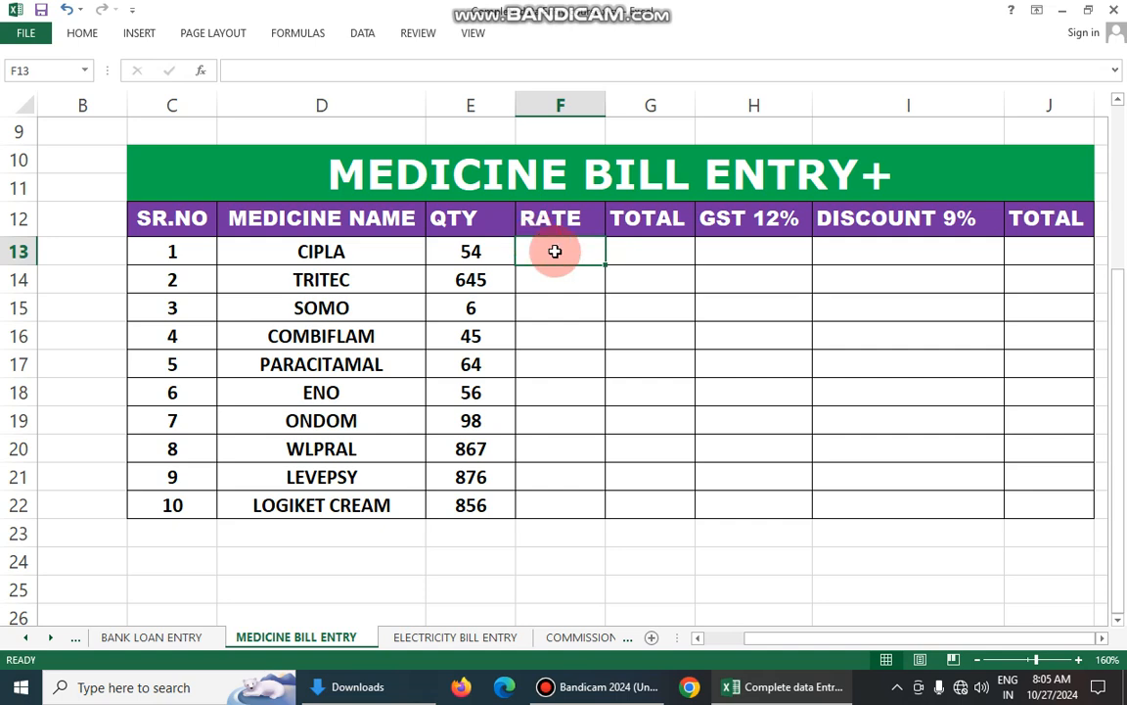
text(5)
click(556, 274)
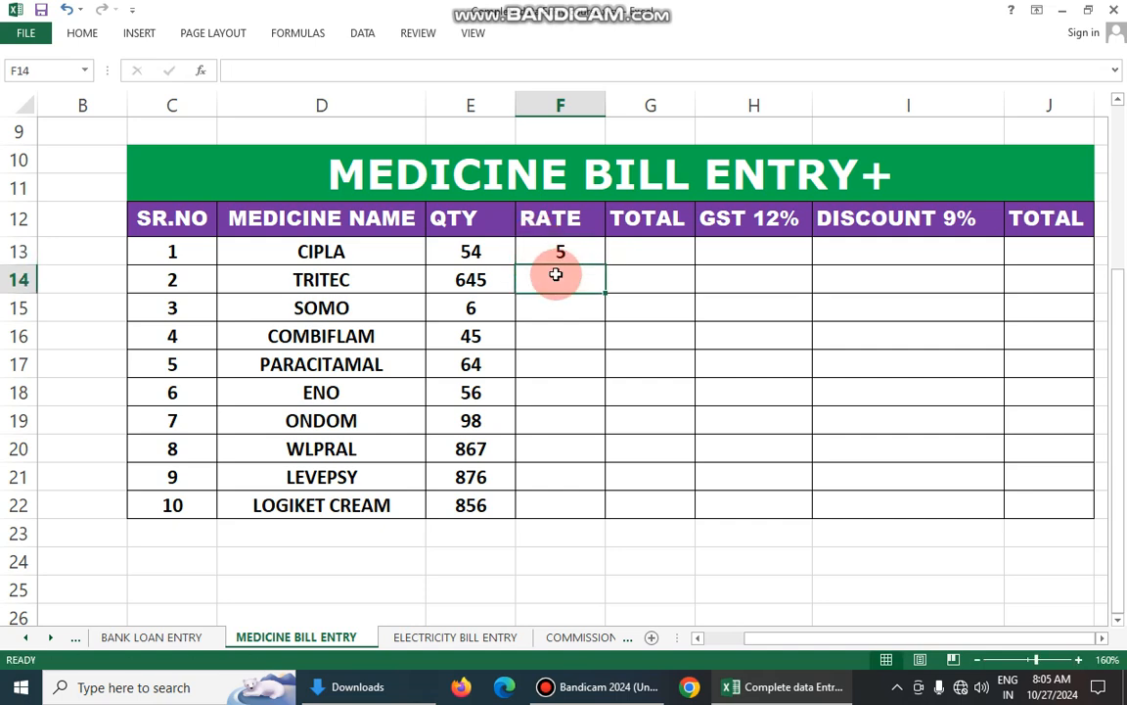
text(10)
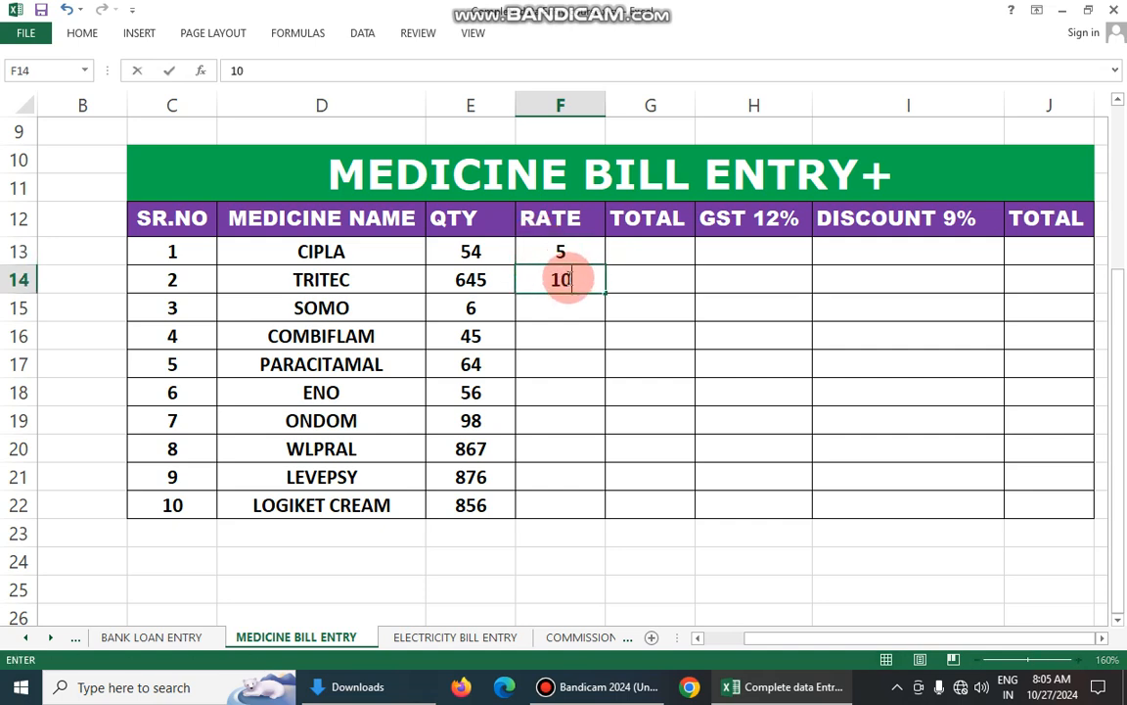
click(577, 300)
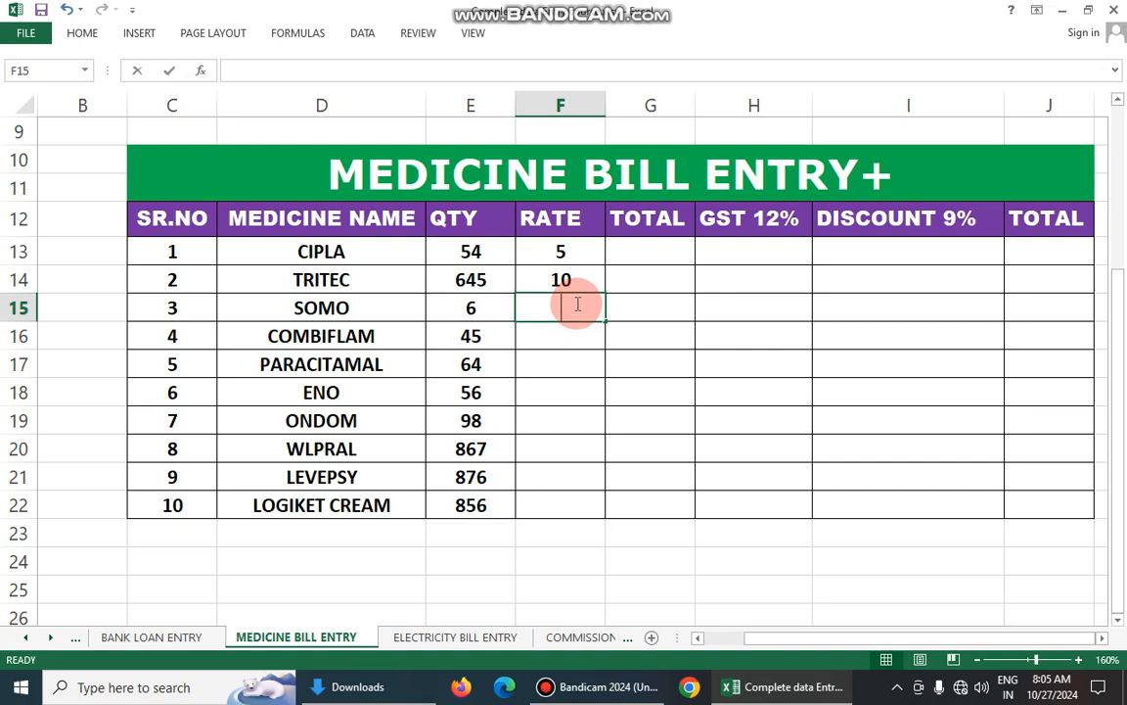
text(10)
- Enter the rates 2 for COMBIFLAM, 1 for PARACITAMAL and 7 for ENO in F16:F18
click(589, 340)
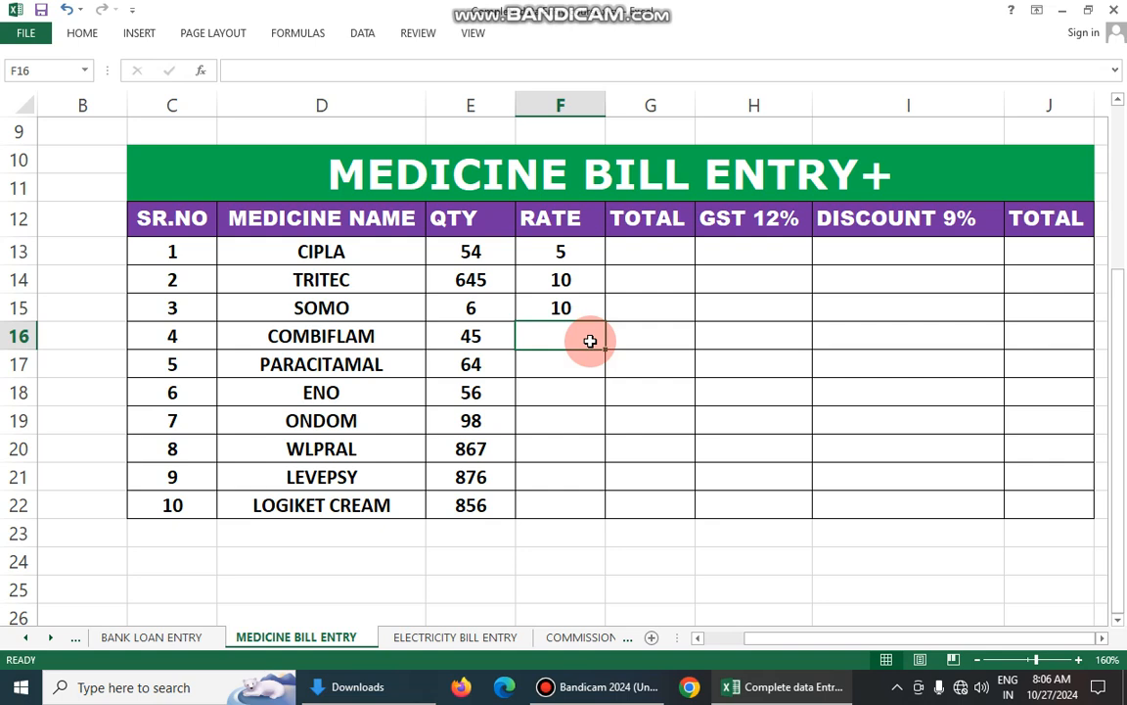
text(2)
click(574, 364)
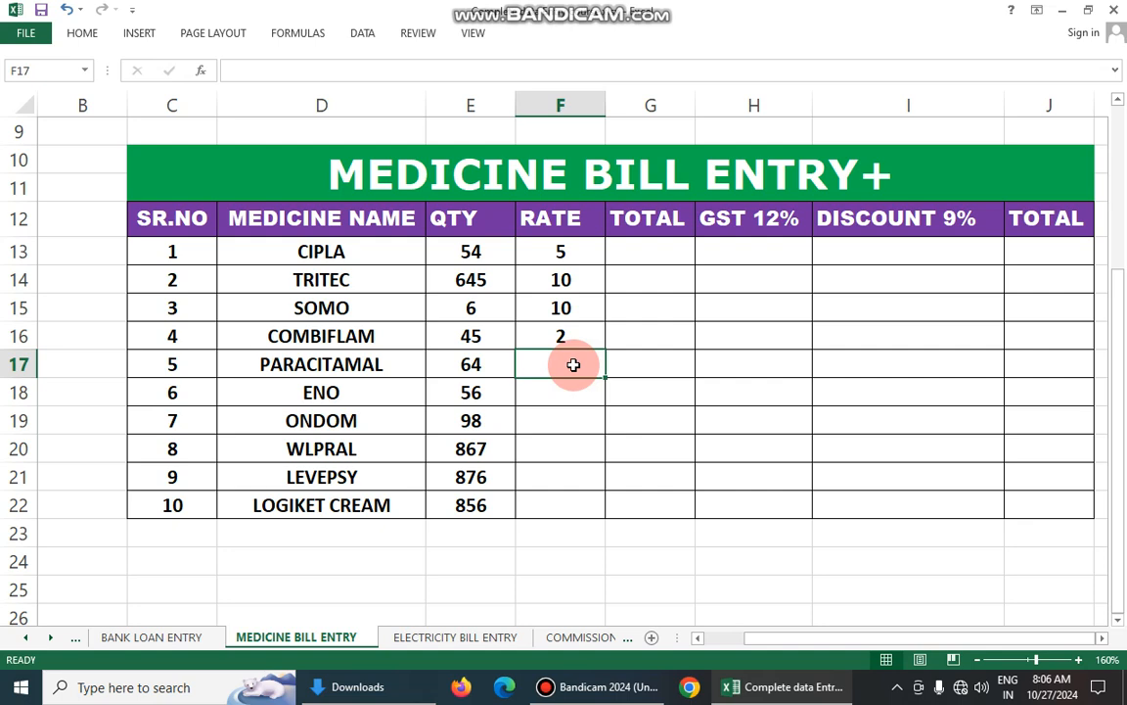
text(1)
click(573, 388)
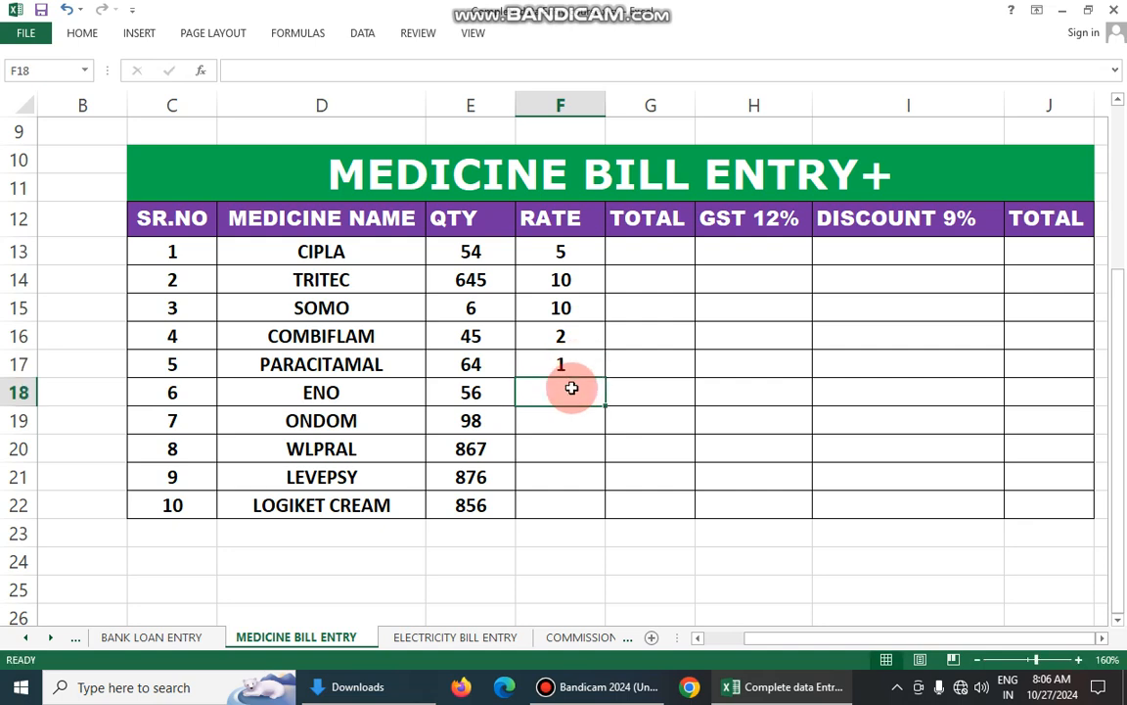
text(7)
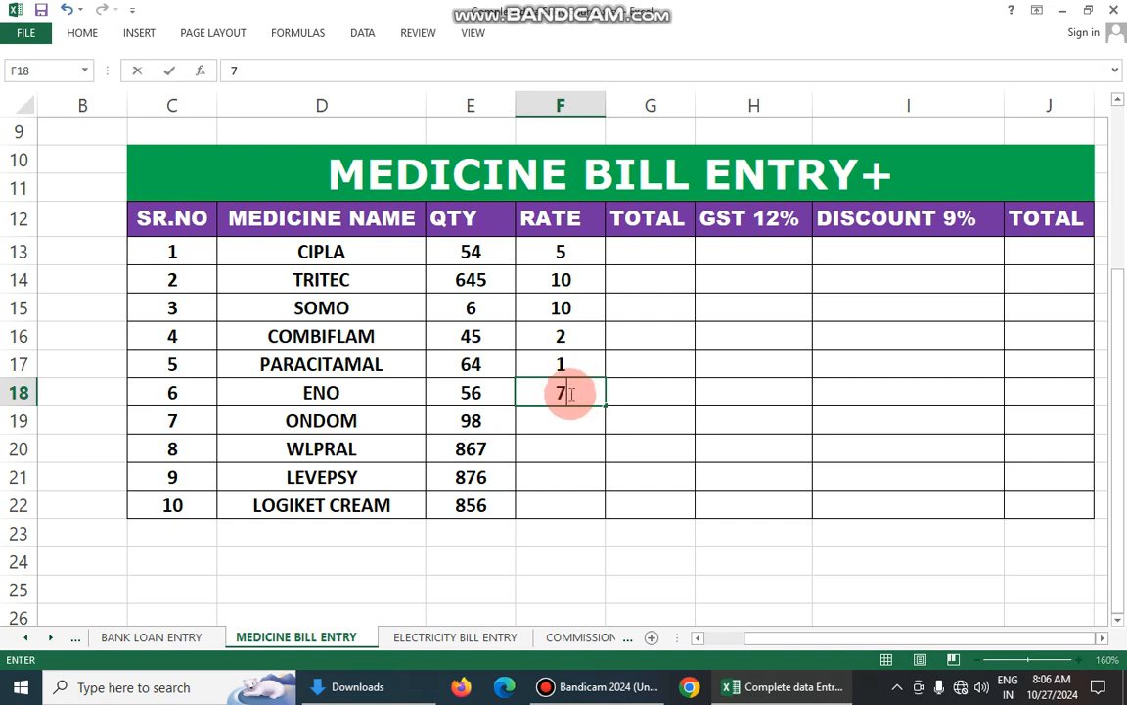
- Enter the rates 5 for ONDOM, 50 for WLPRAL, 70 for LEVEPSY and 80 for LOGIKET CREAM in F19:F22
click(546, 415)
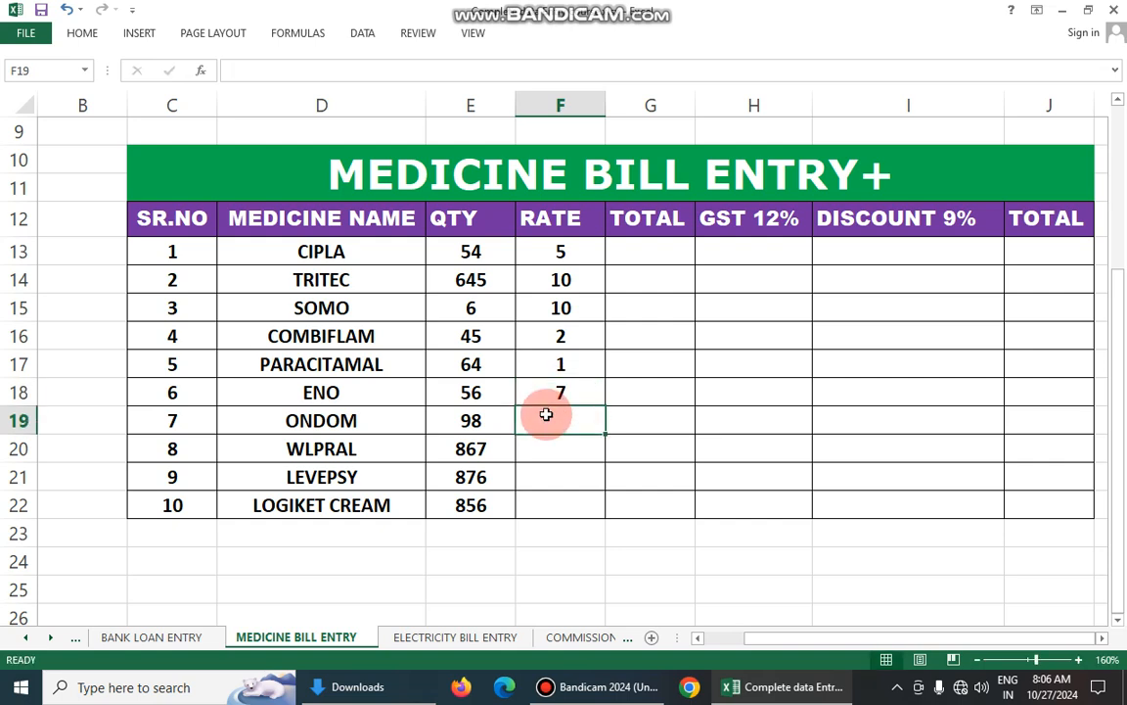
text(5)
click(546, 447)
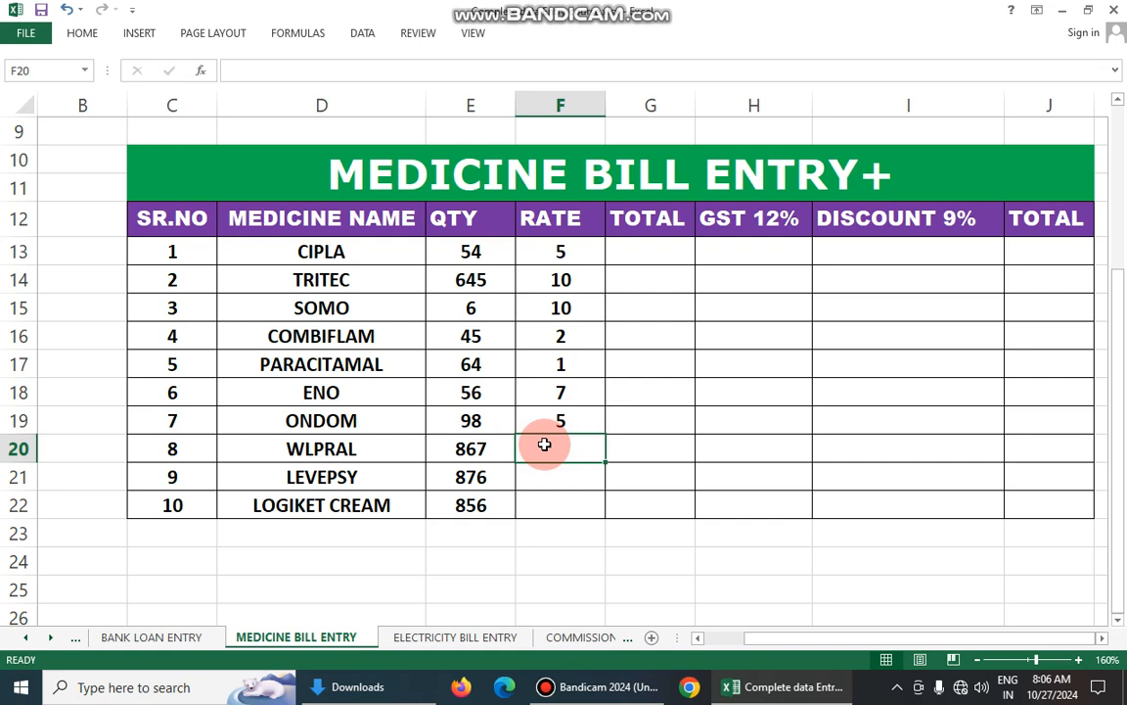
text(50)
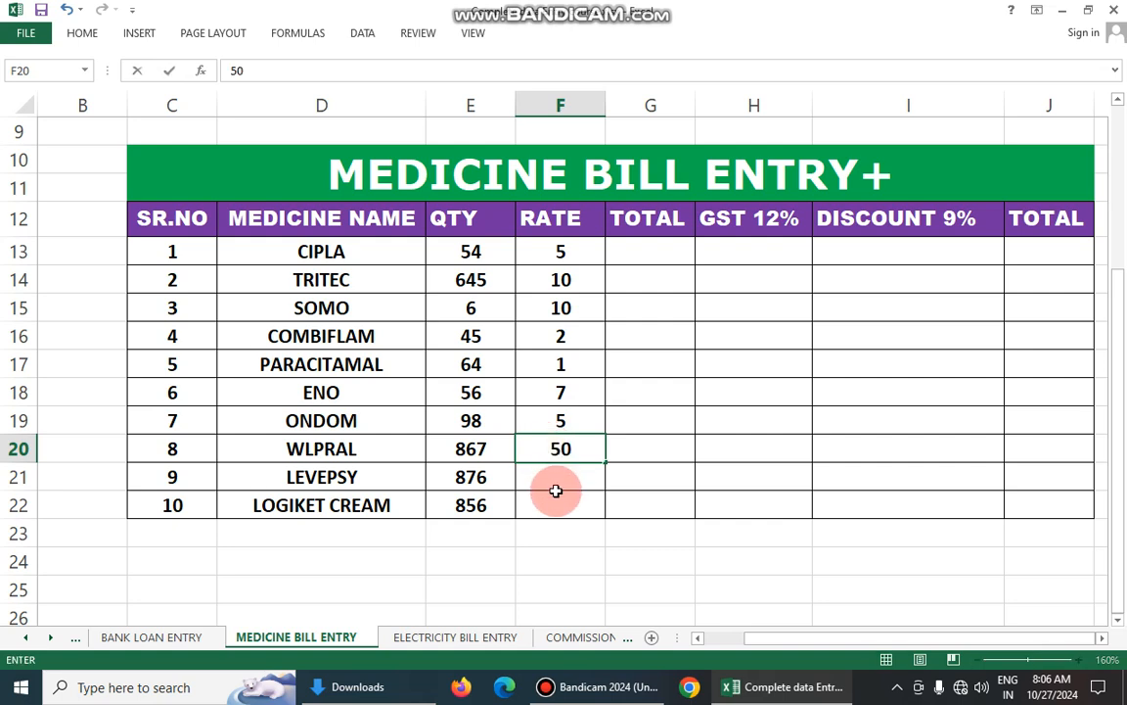
click(557, 479)
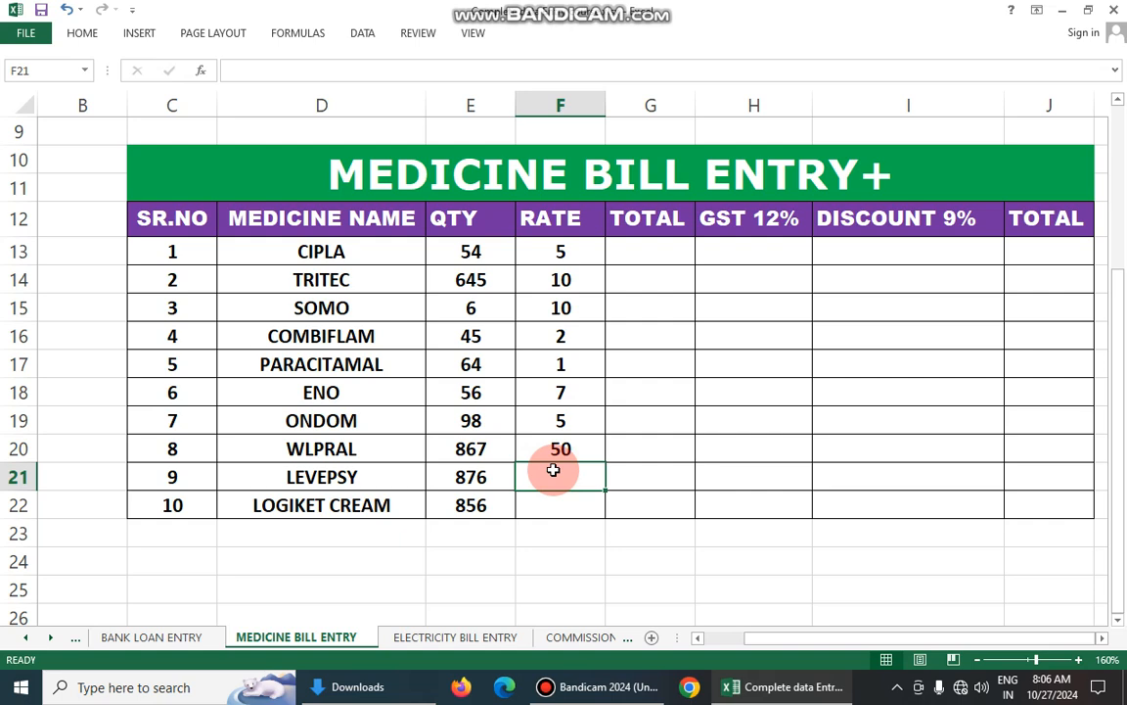
text(70)
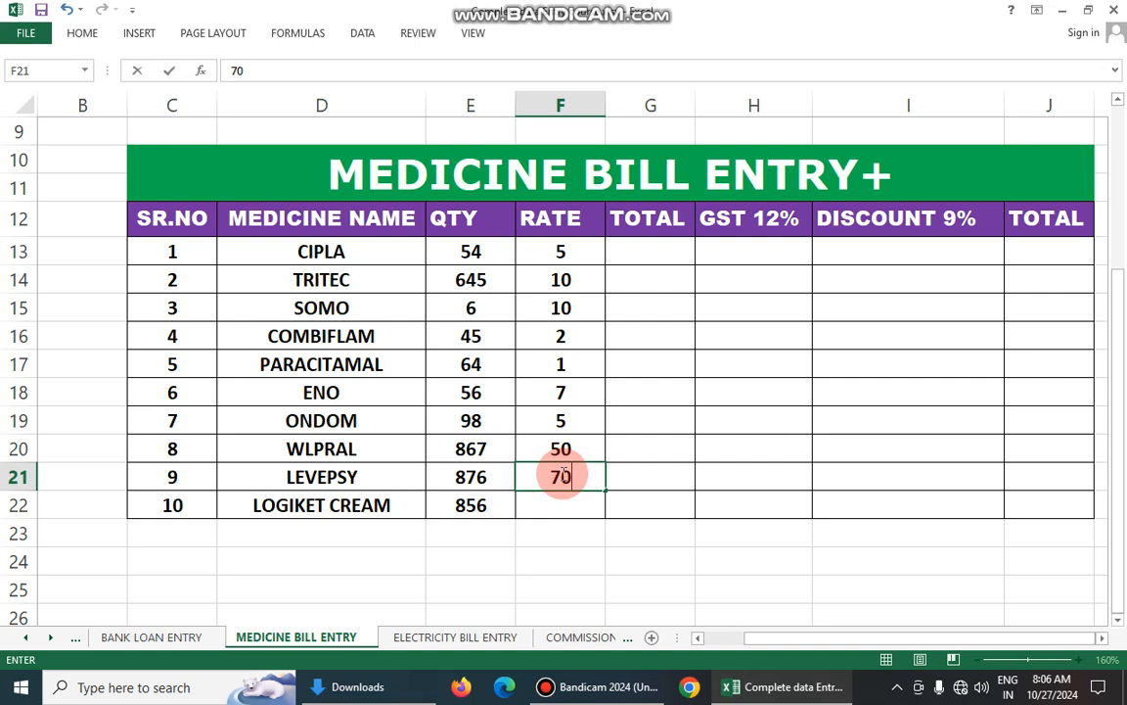
click(550, 497)
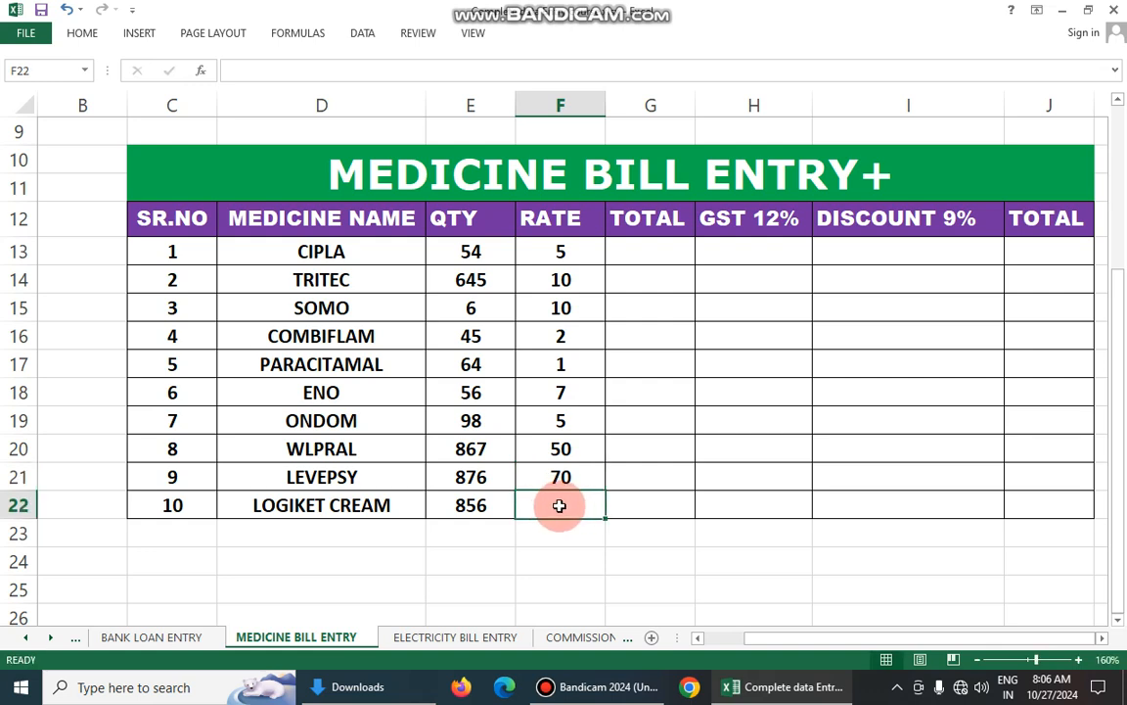
text(80)
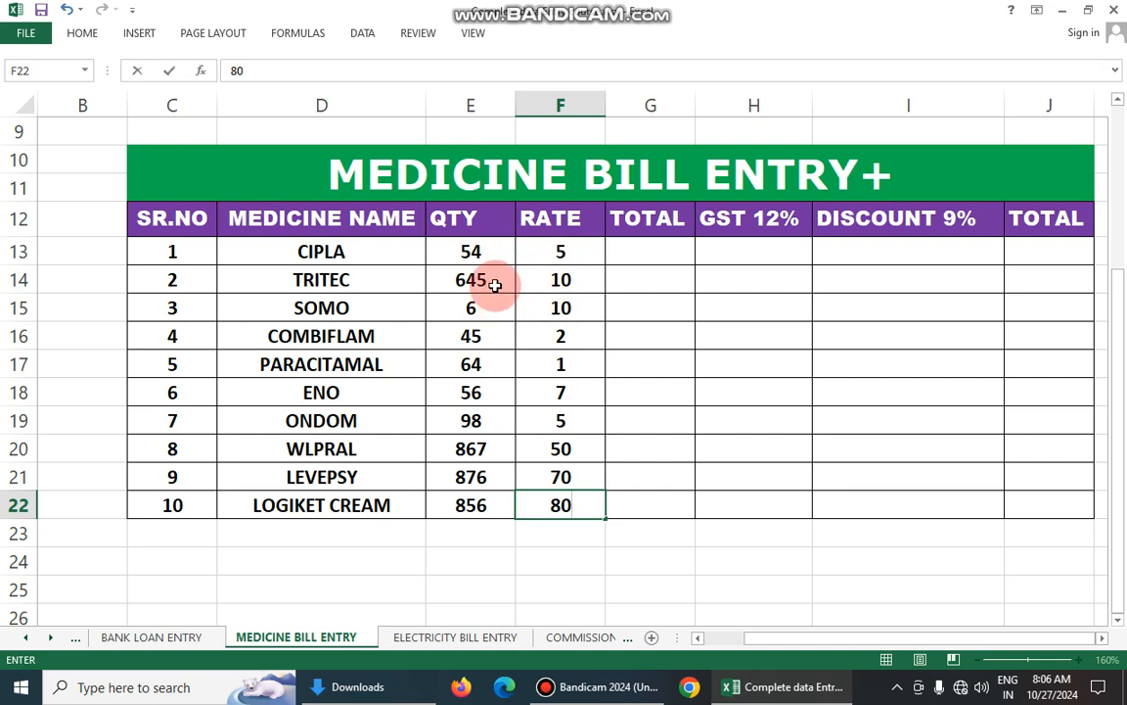
click(627, 250)
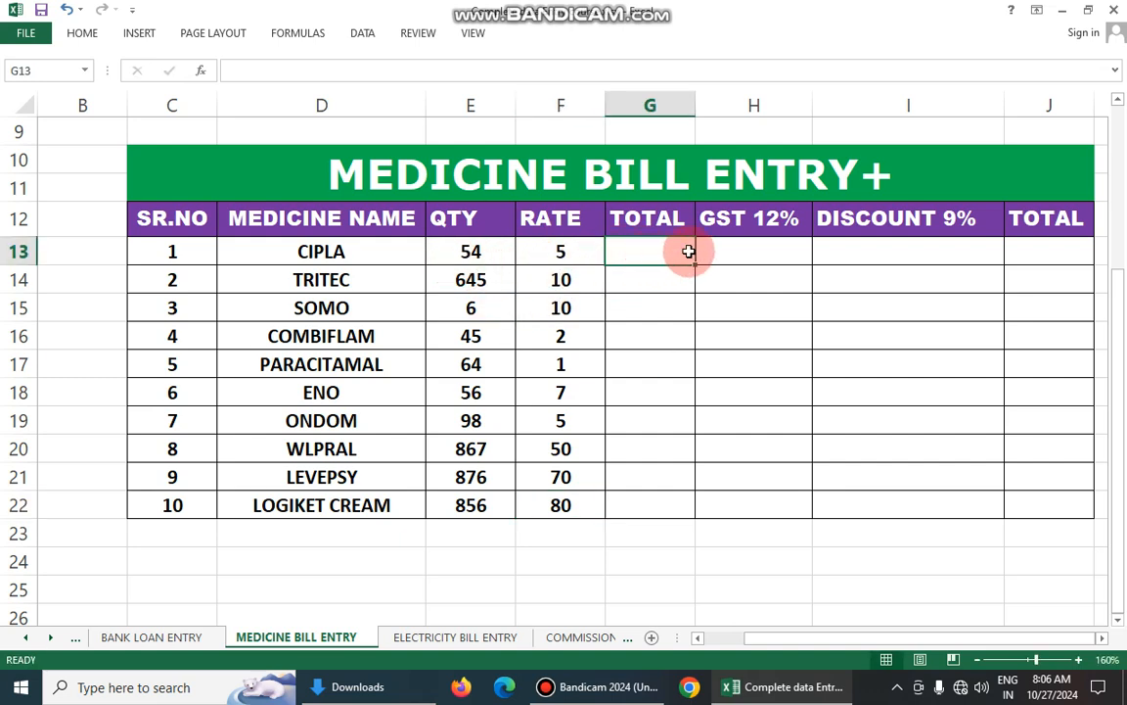
text(=)
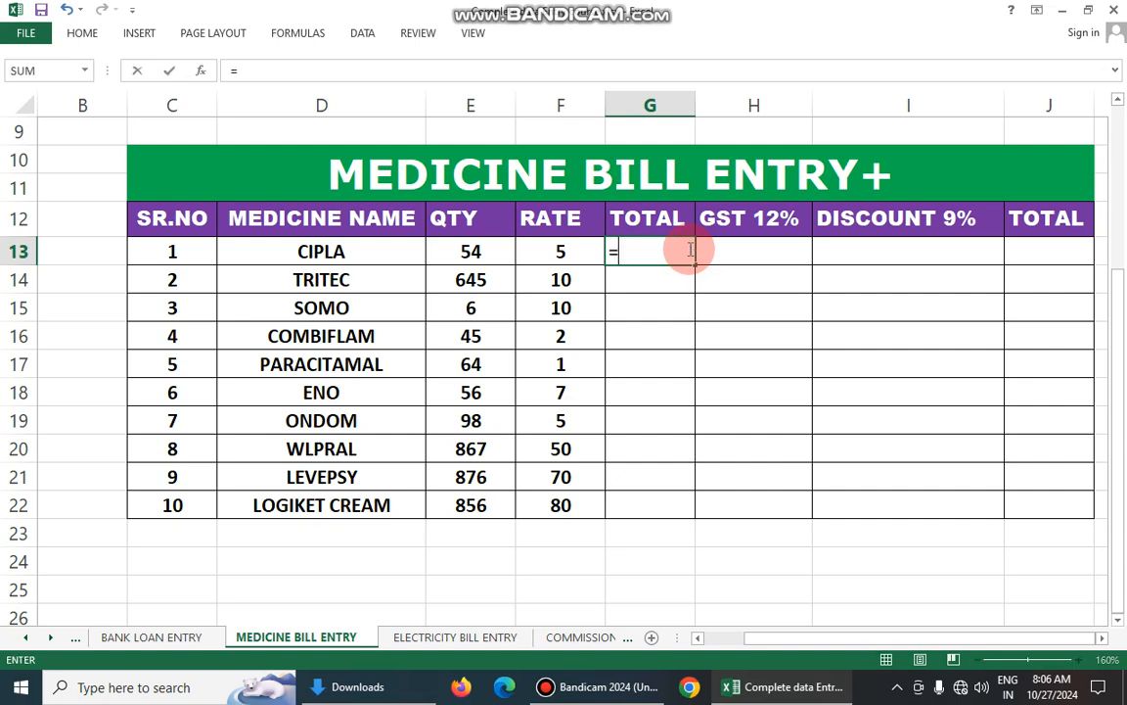
text(S)
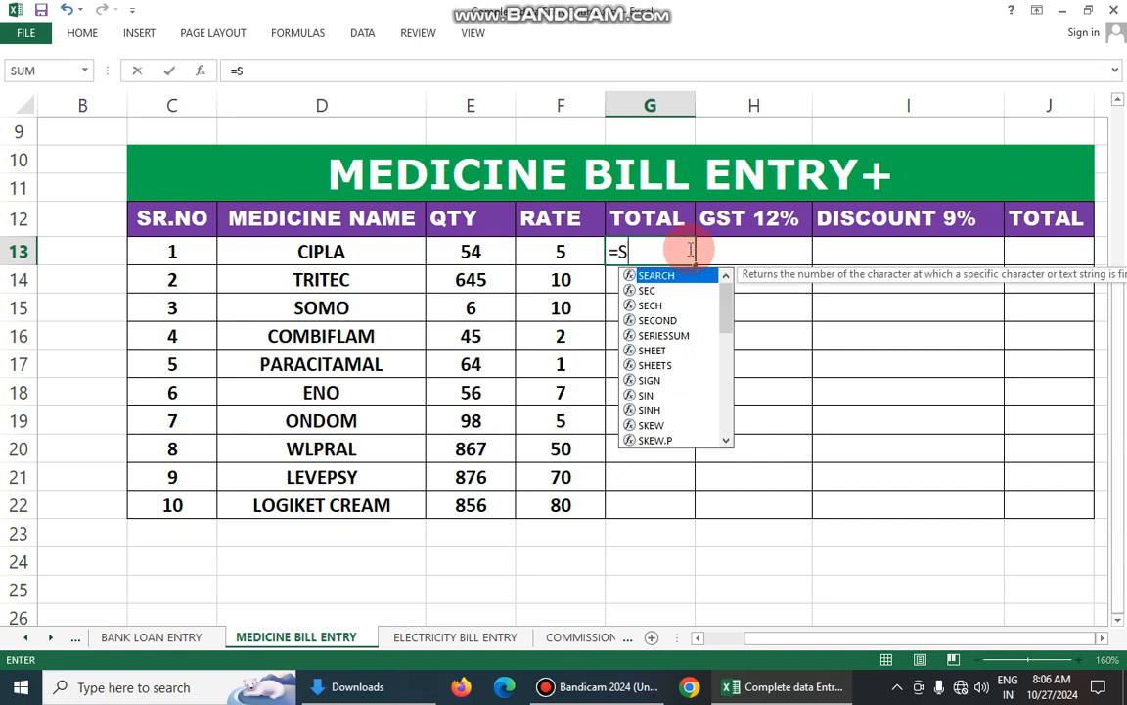
key(BackSpace)
key(BackSpace)
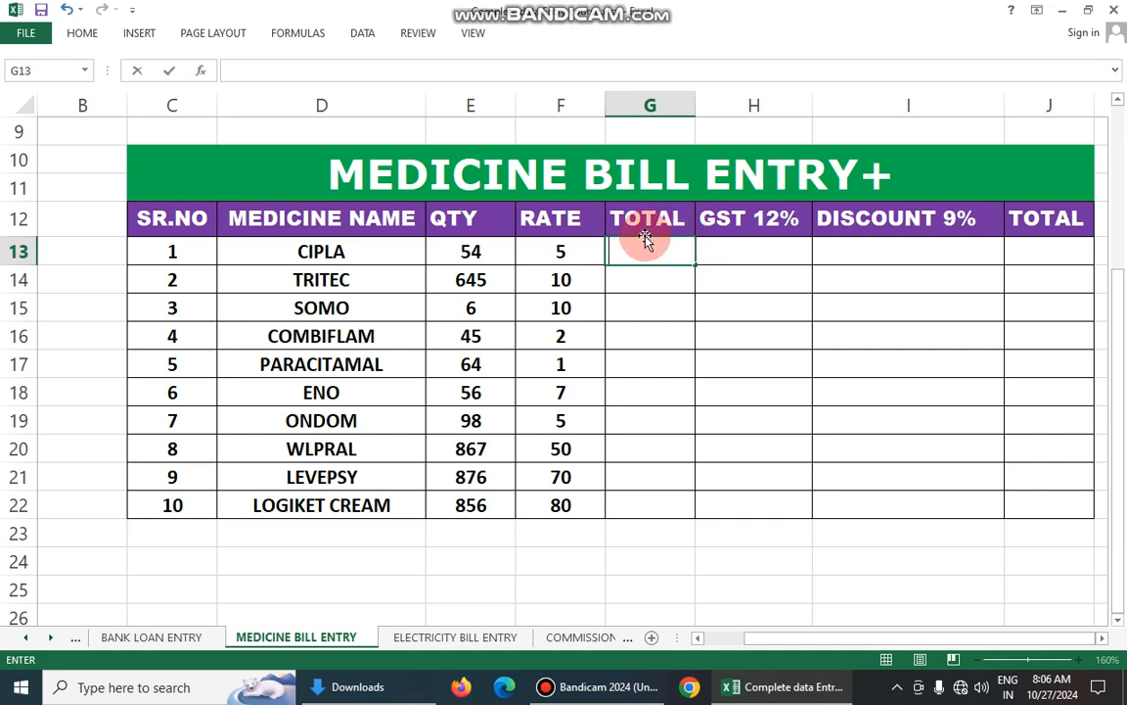
click(536, 219)
click(451, 227)
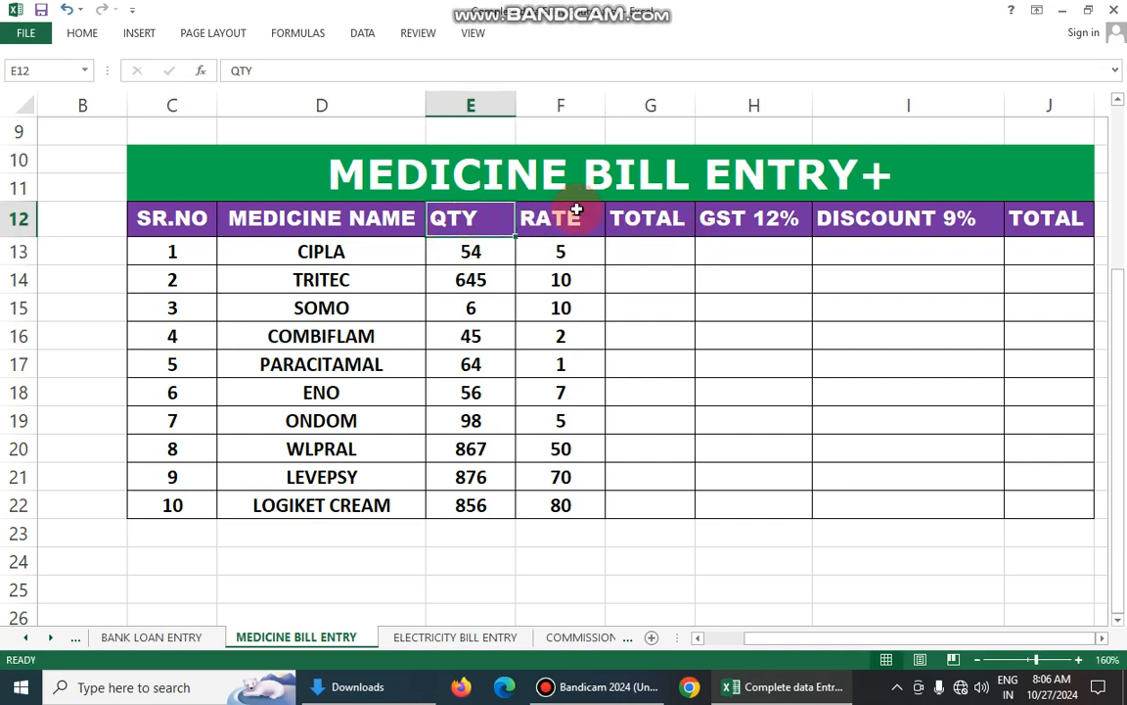
- Calculate CIPLA's total in G13 with =F13*E13 and fill the formula down to G22
click(631, 246)
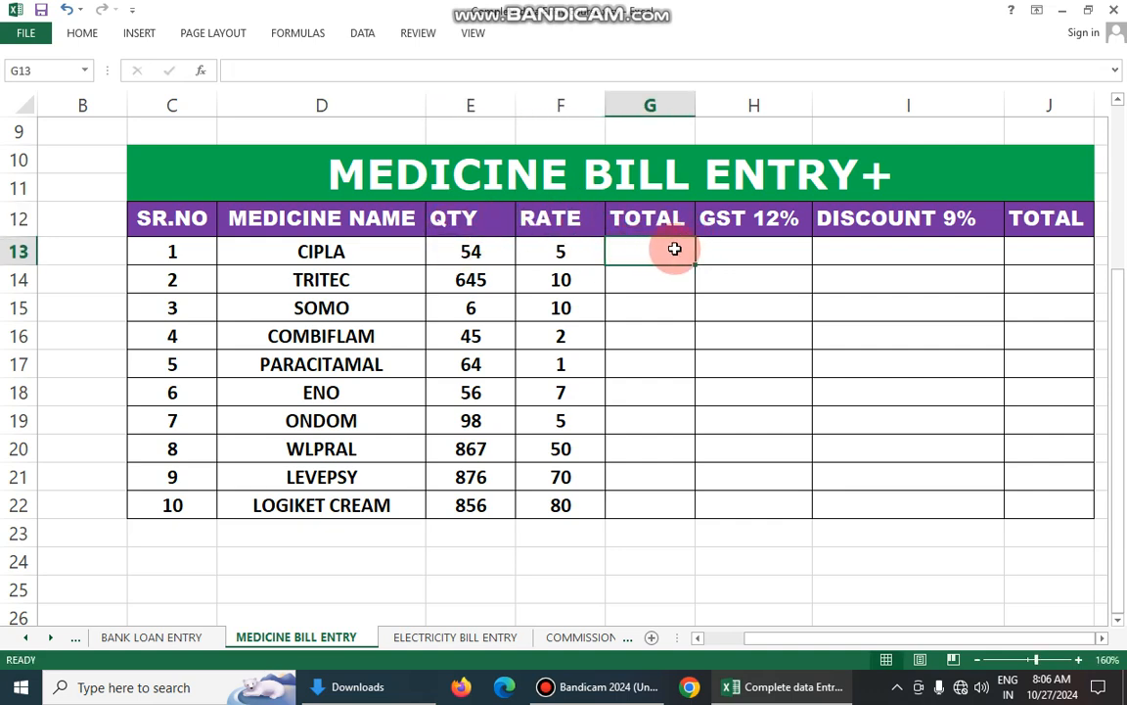
text(=)
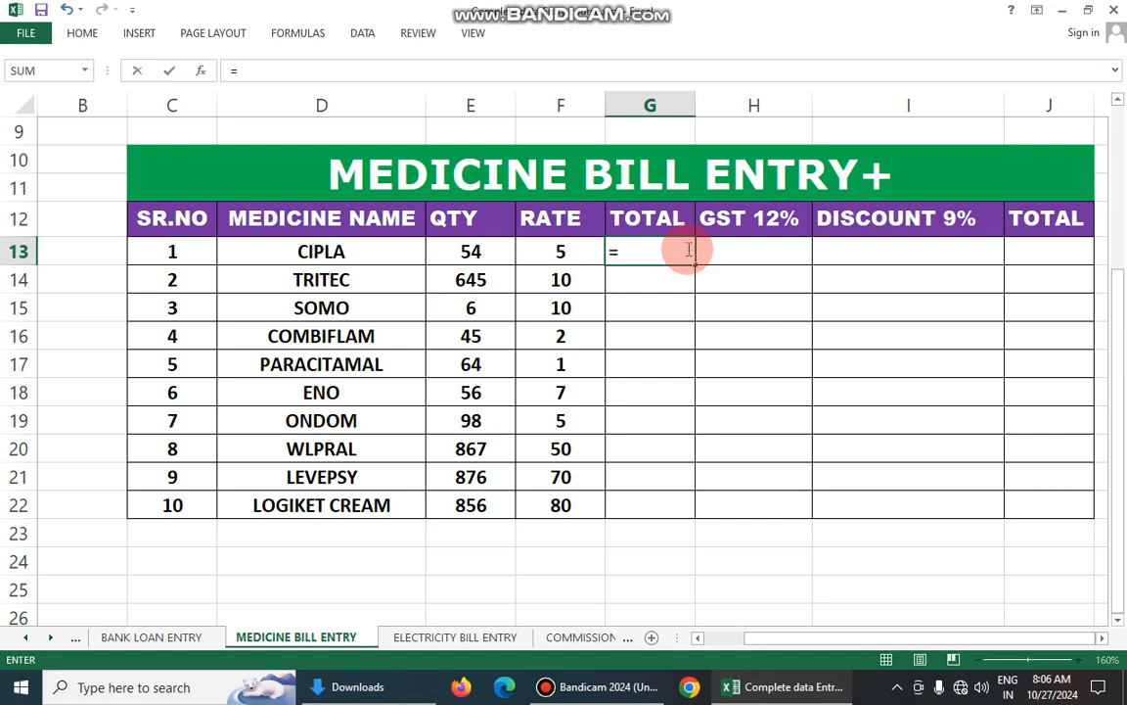
click(488, 257)
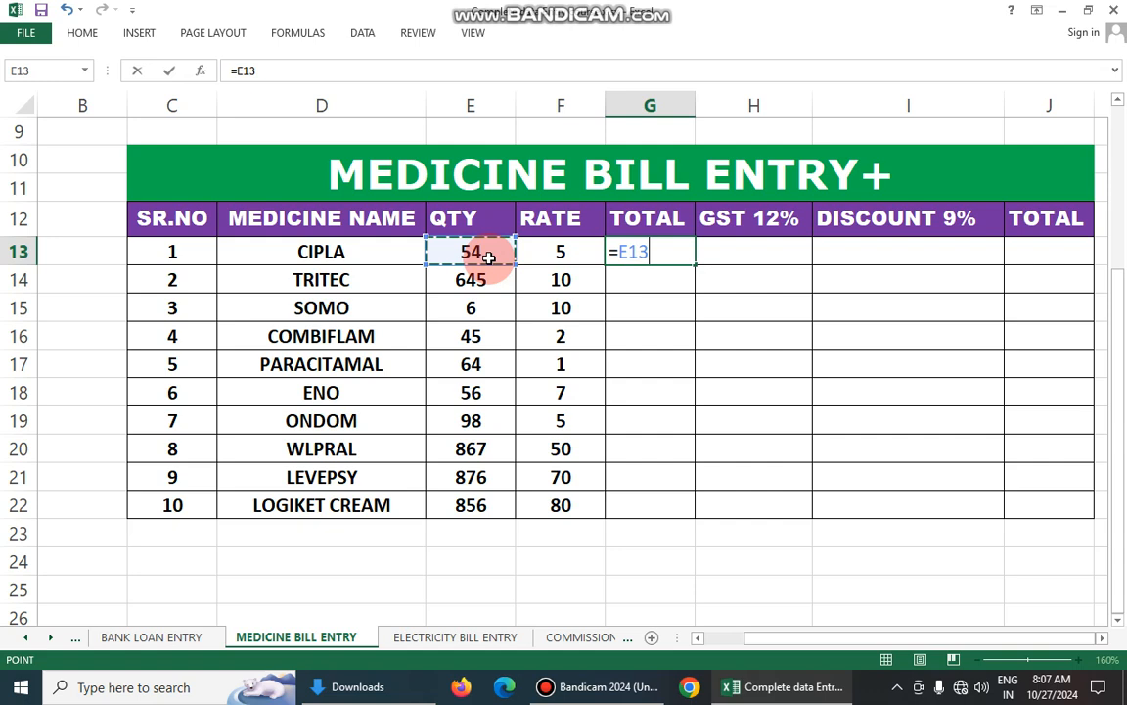
click(545, 257)
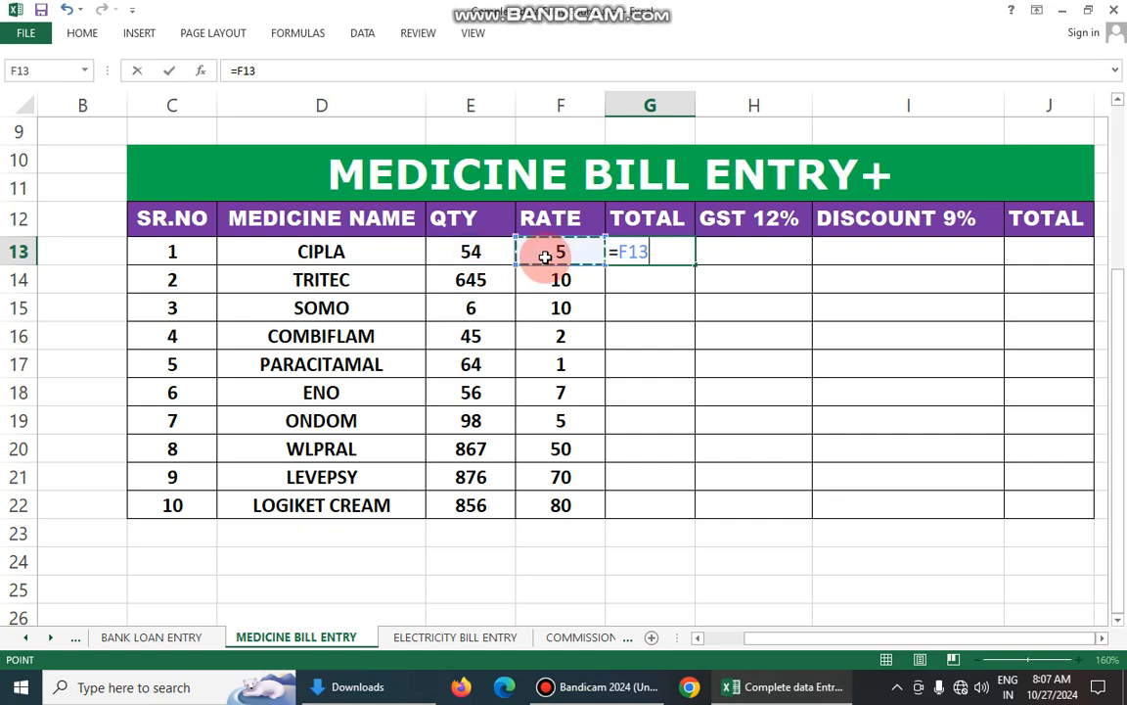
text(*)
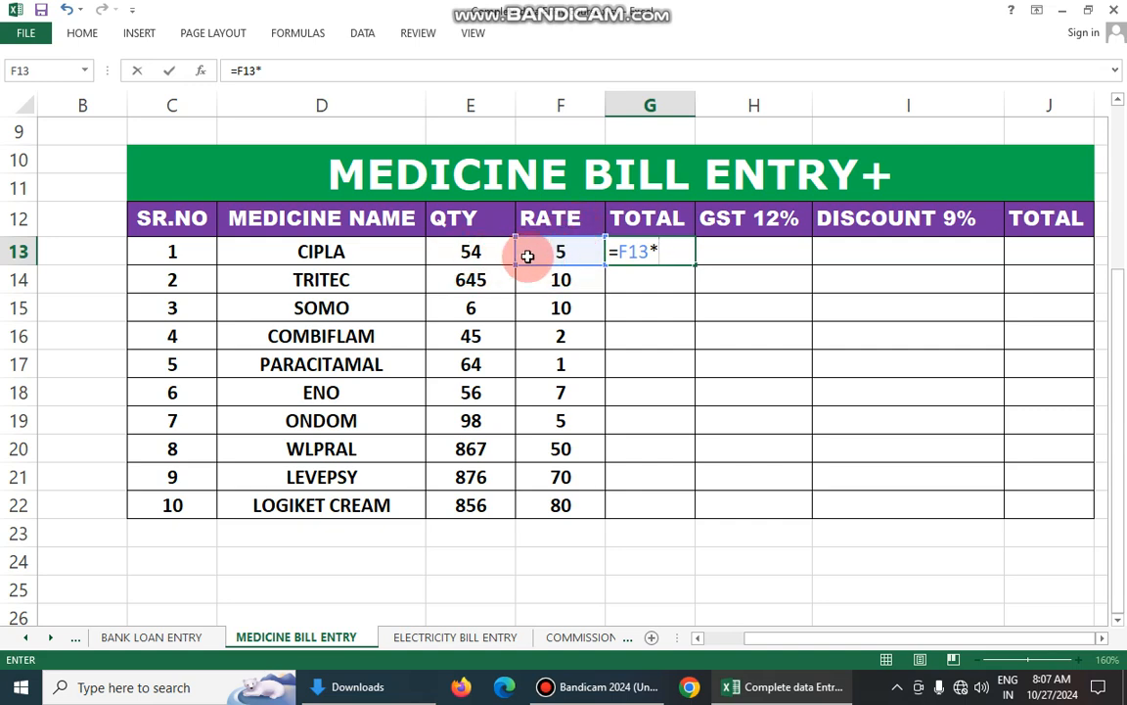
click(478, 253)
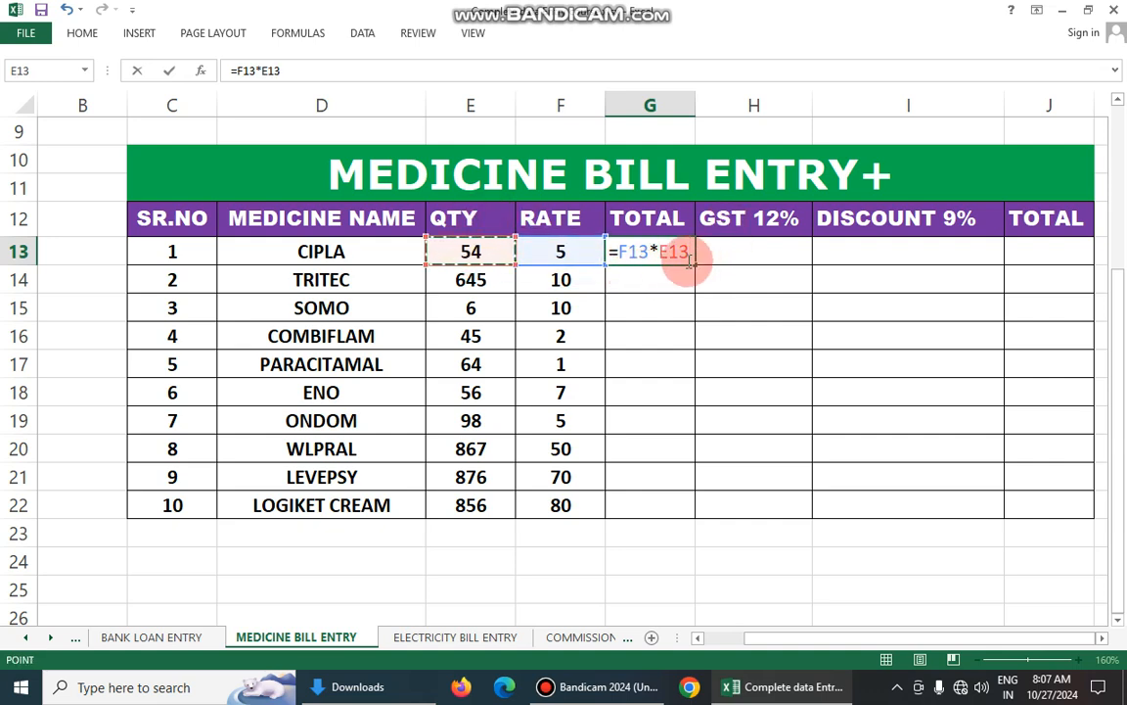
key(Return)
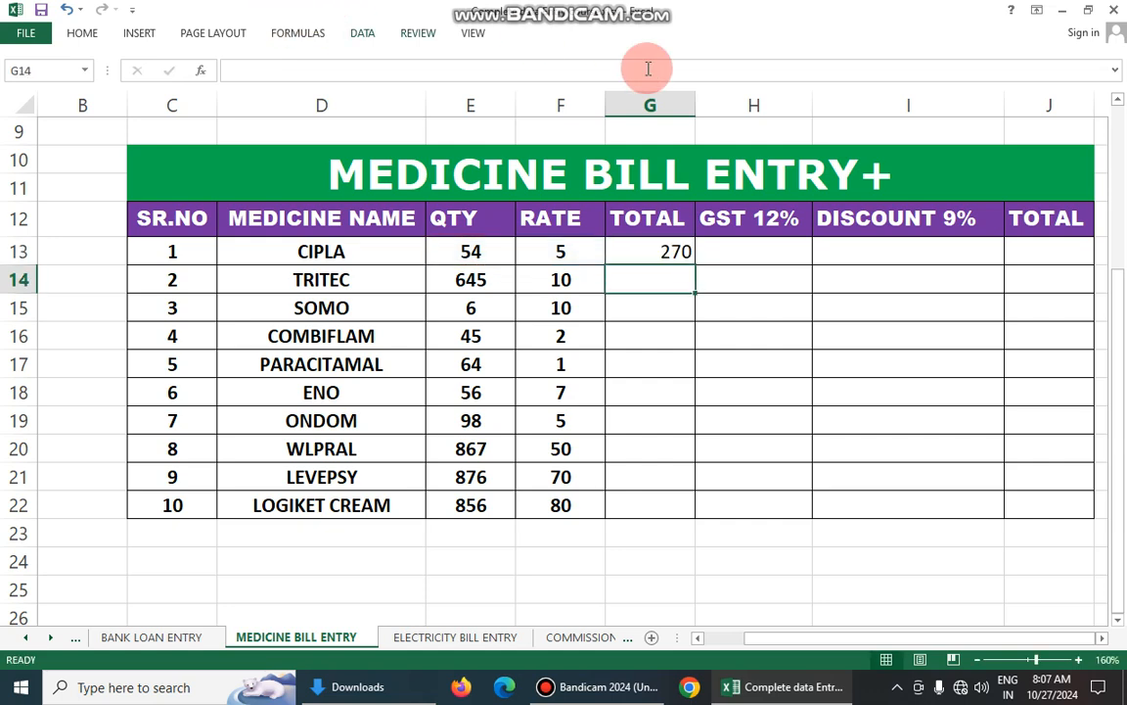
click(675, 255)
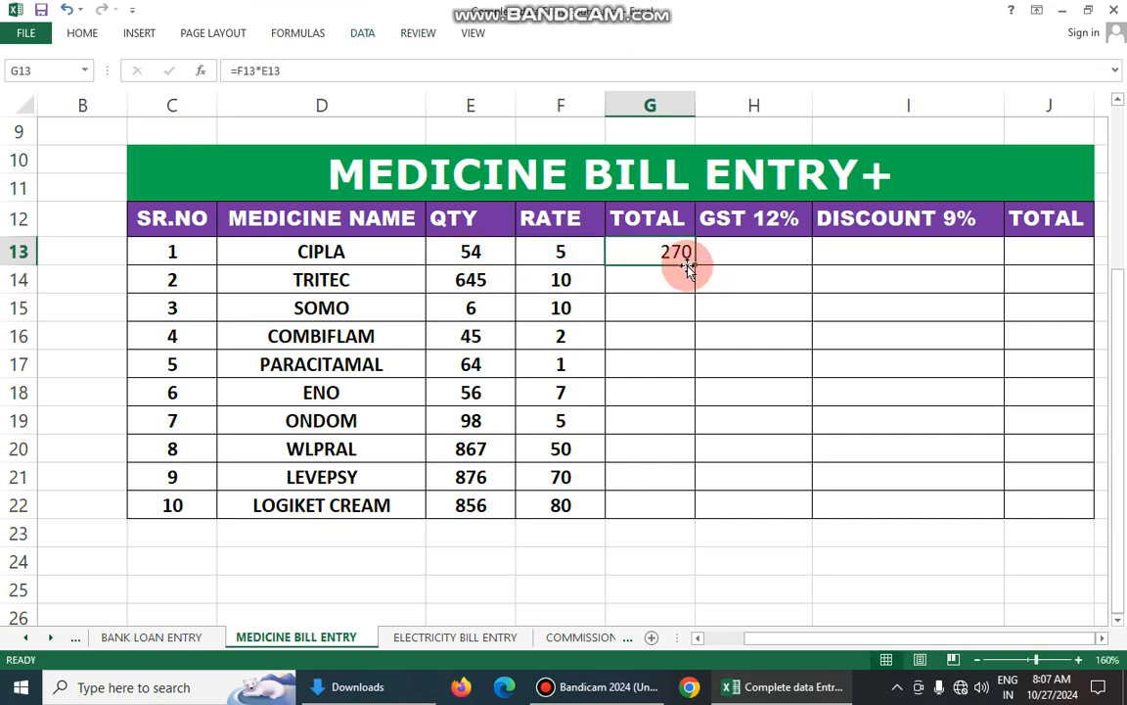
drag(688, 269, 690, 520)
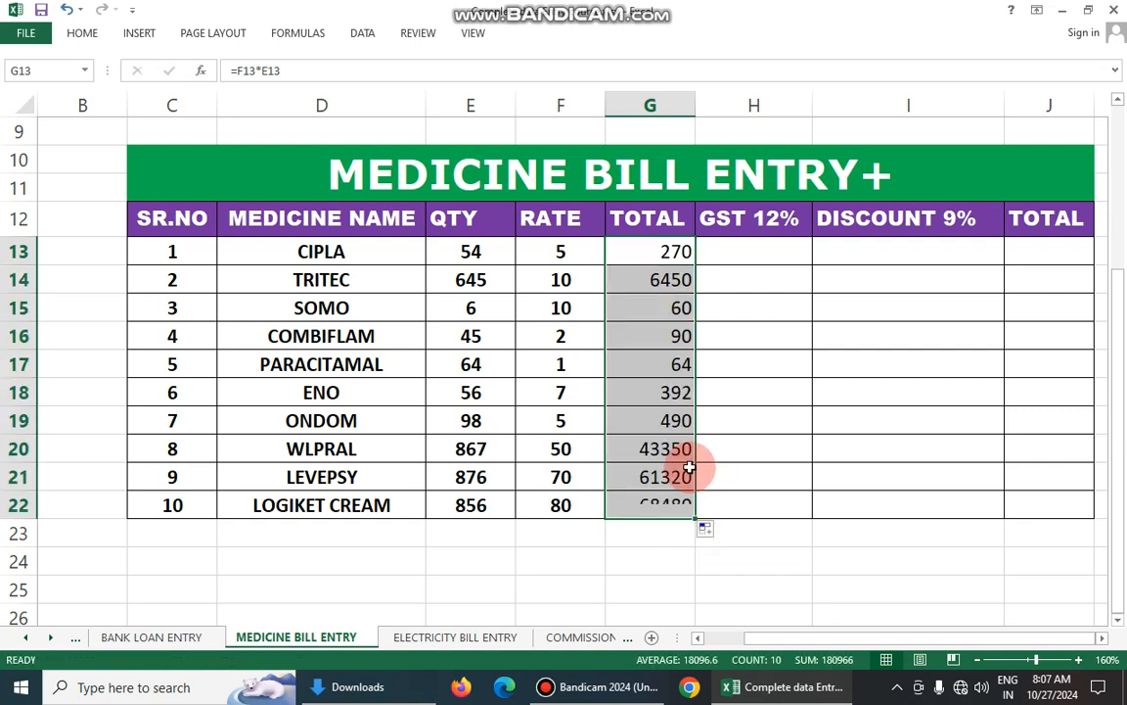
- Review the TOTAL values against the RATE and QTY columns and check the GST 12% heading
click(713, 283)
click(724, 249)
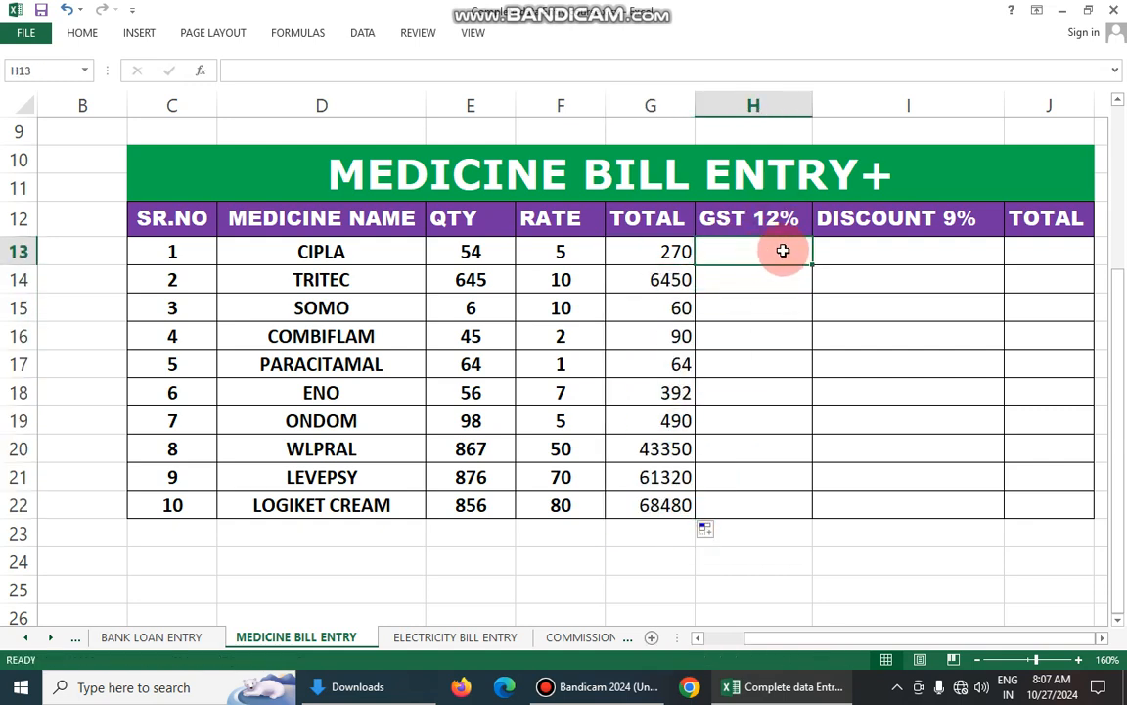
click(778, 223)
click(727, 255)
click(676, 252)
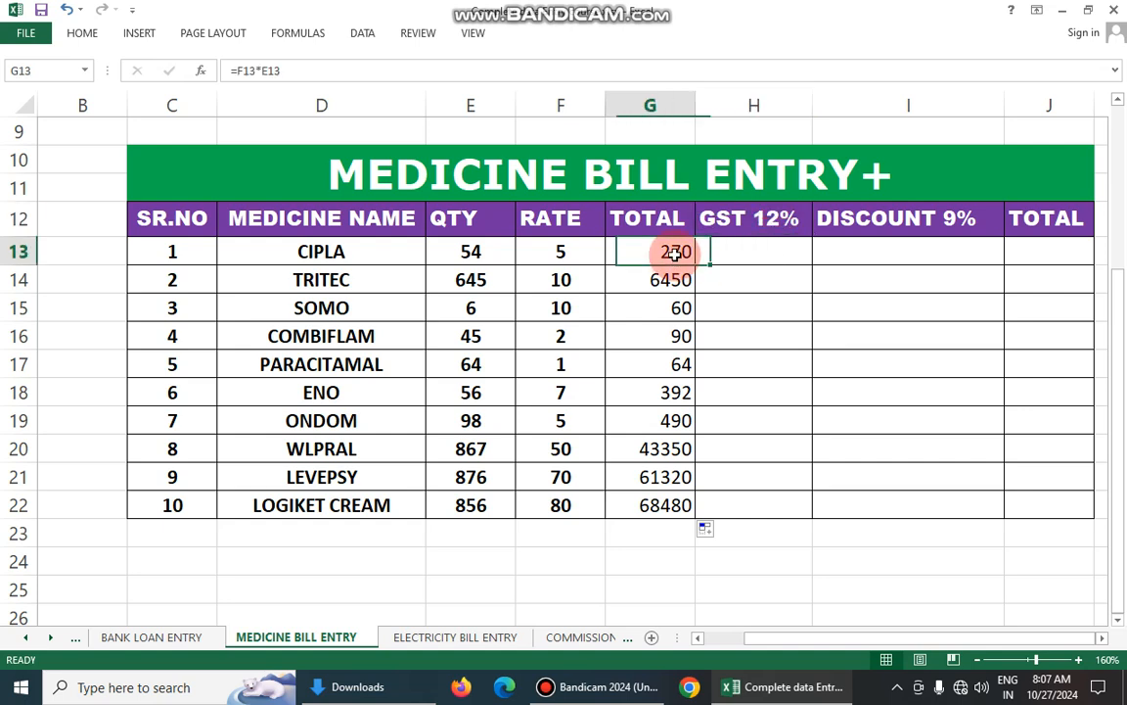
click(730, 251)
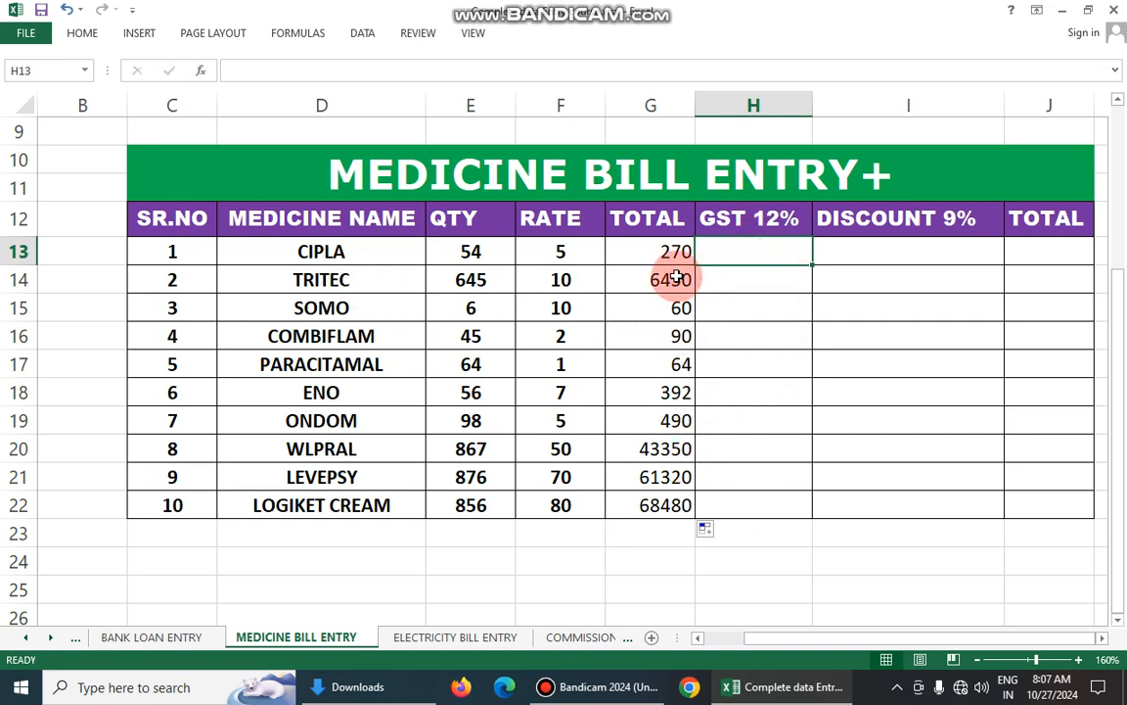
drag(666, 251, 674, 542)
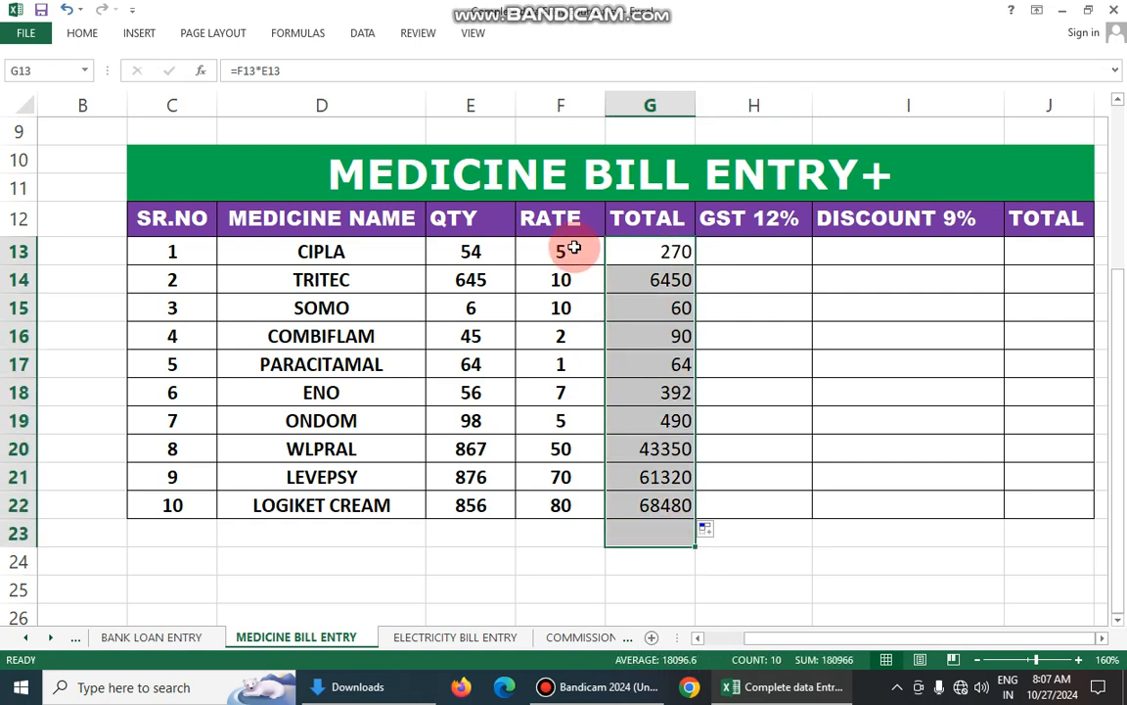
drag(569, 249, 587, 496)
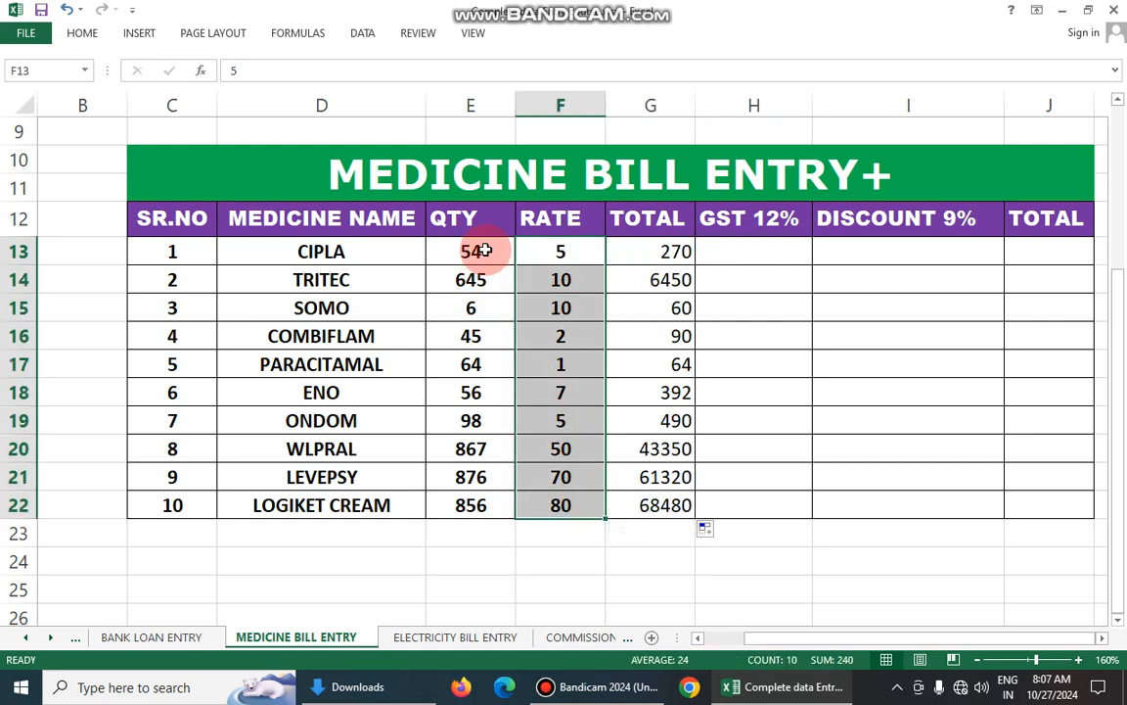
drag(491, 243, 484, 450)
- Enter the GST formula =G13/12*100 in H13 and fill it down to H22
click(765, 253)
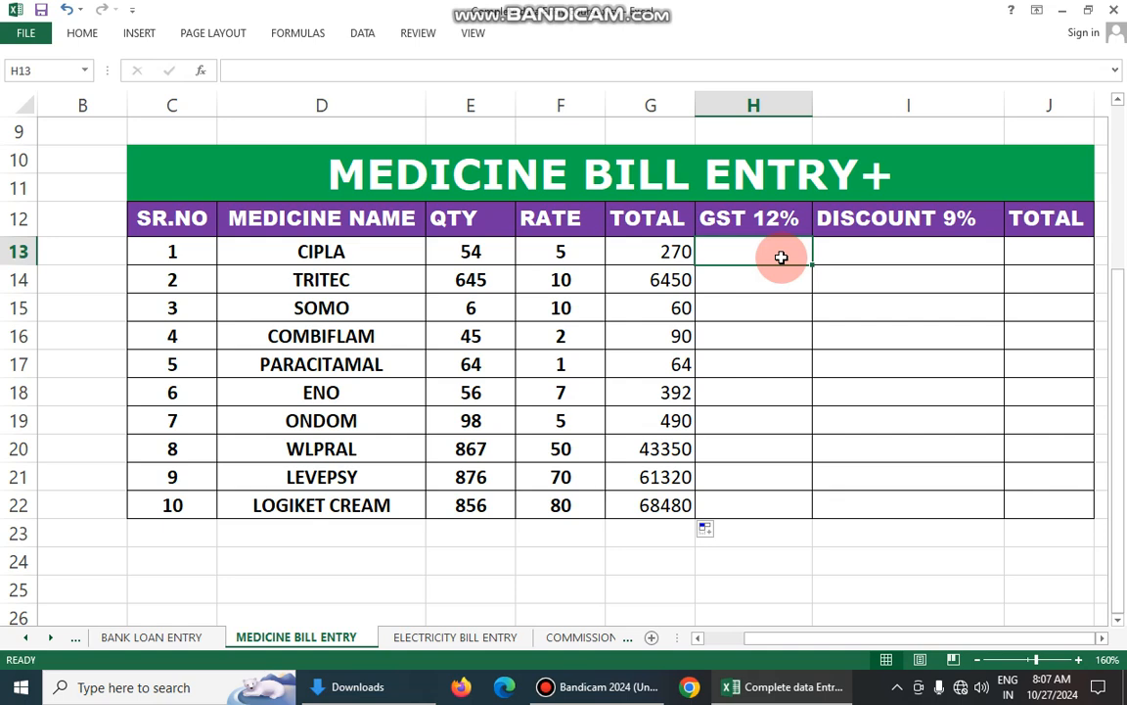
text(=)
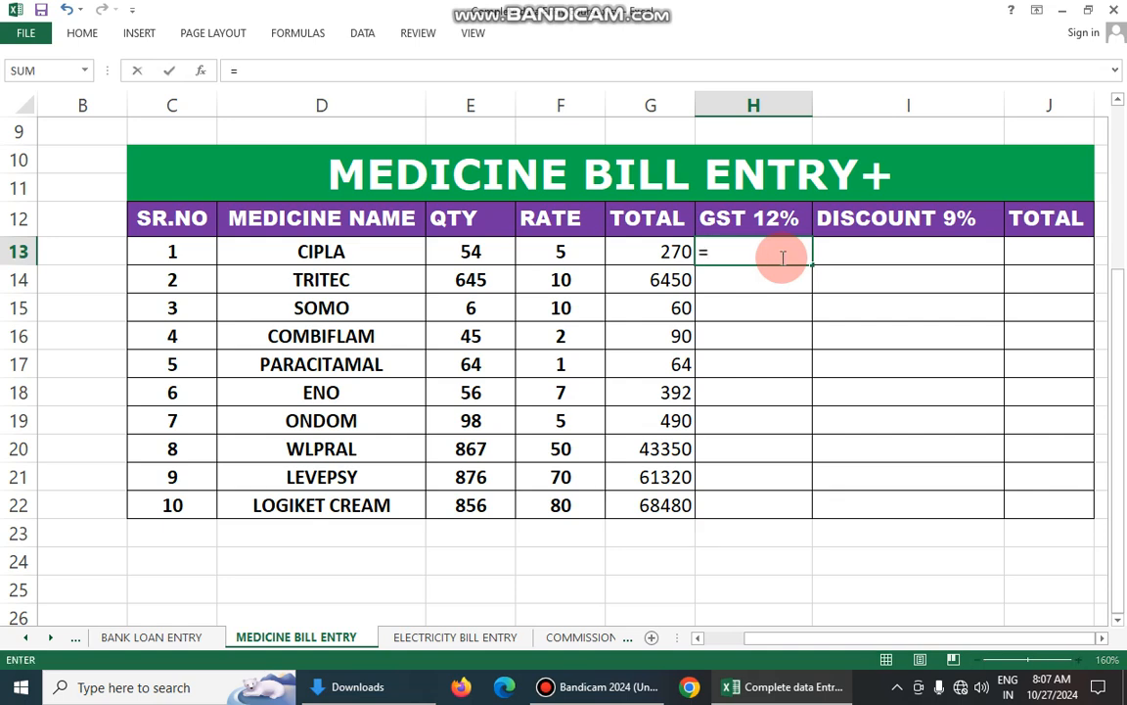
click(659, 252)
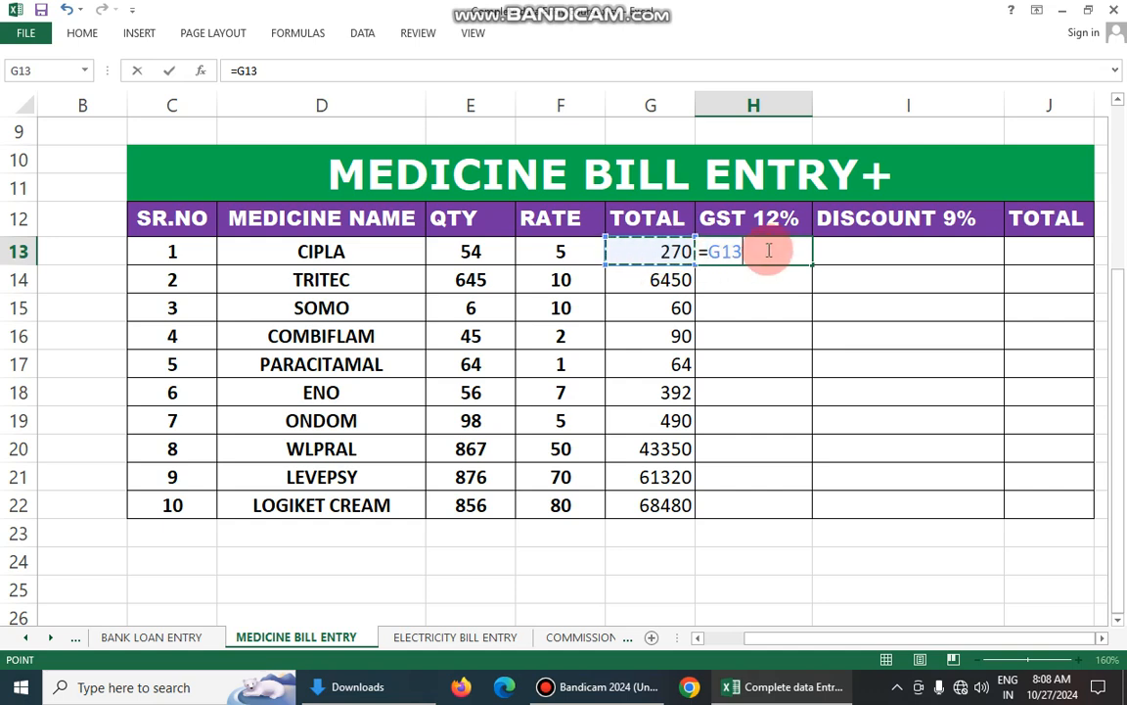
text(/12*100)
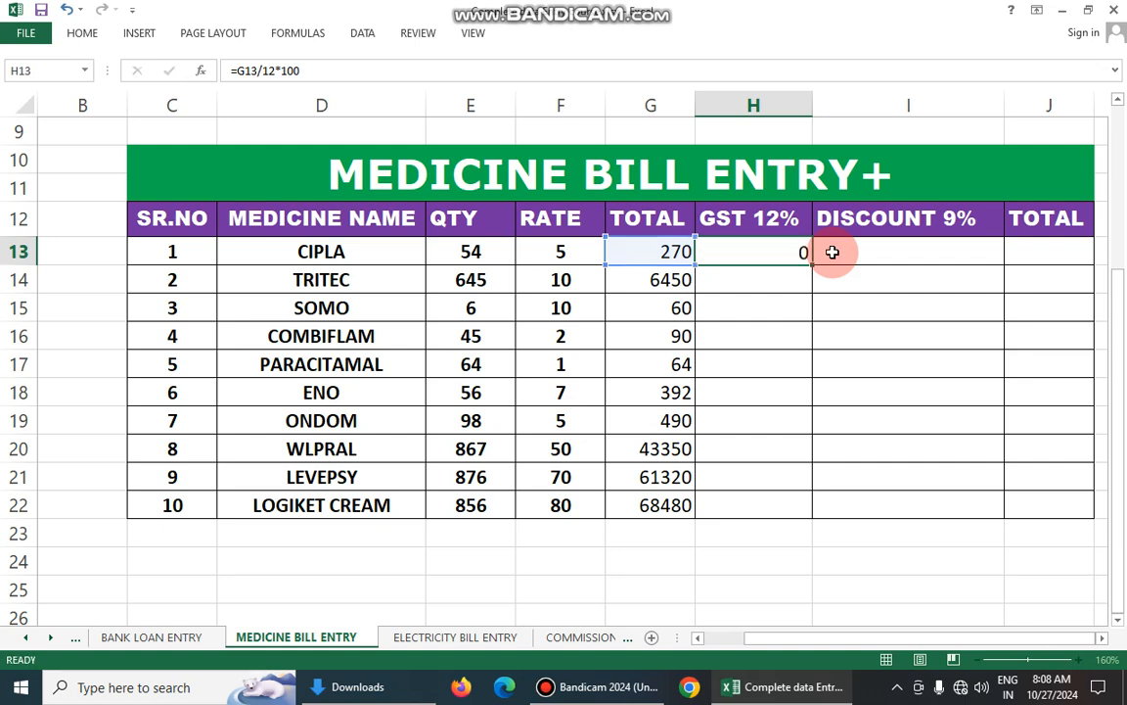
key(Return)
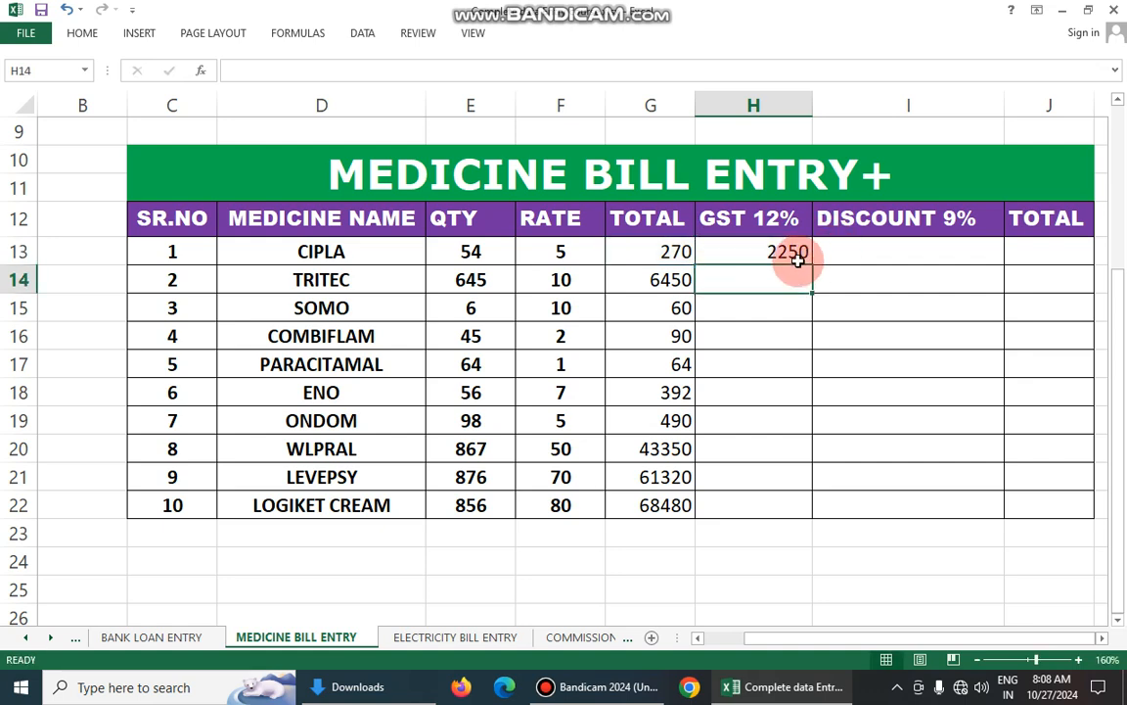
click(786, 254)
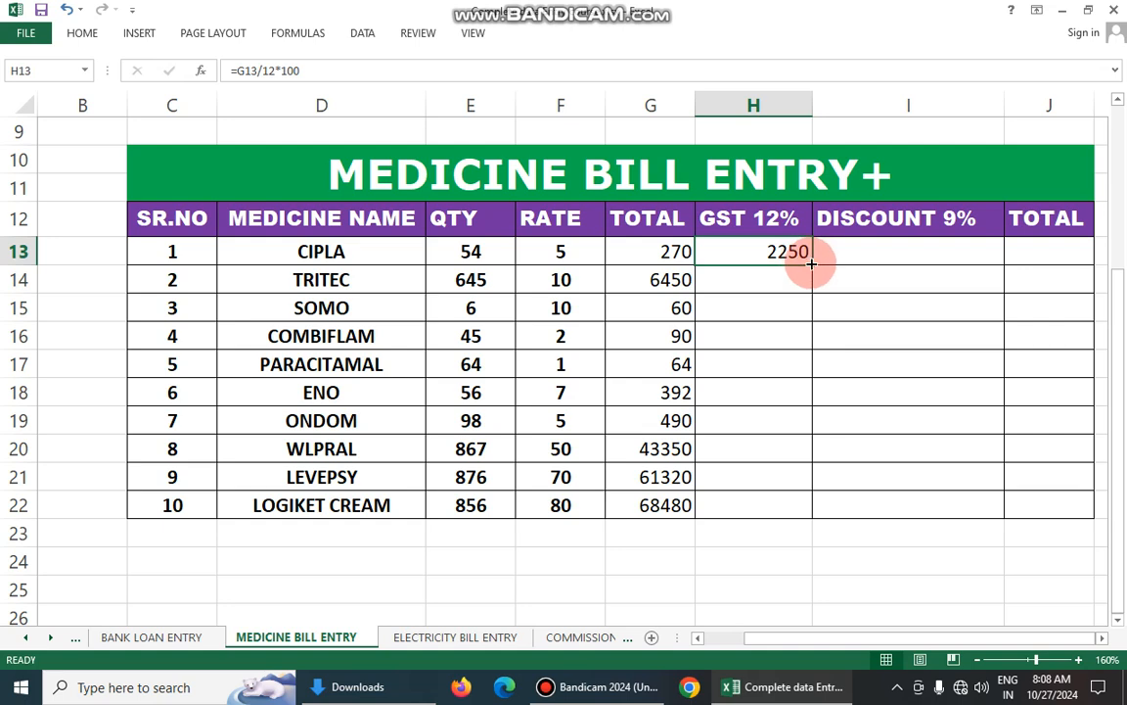
mouse_move(812, 264)
mouse_down()
mouse_move(819, 290)
mouse_move(800, 246)
mouse_up()
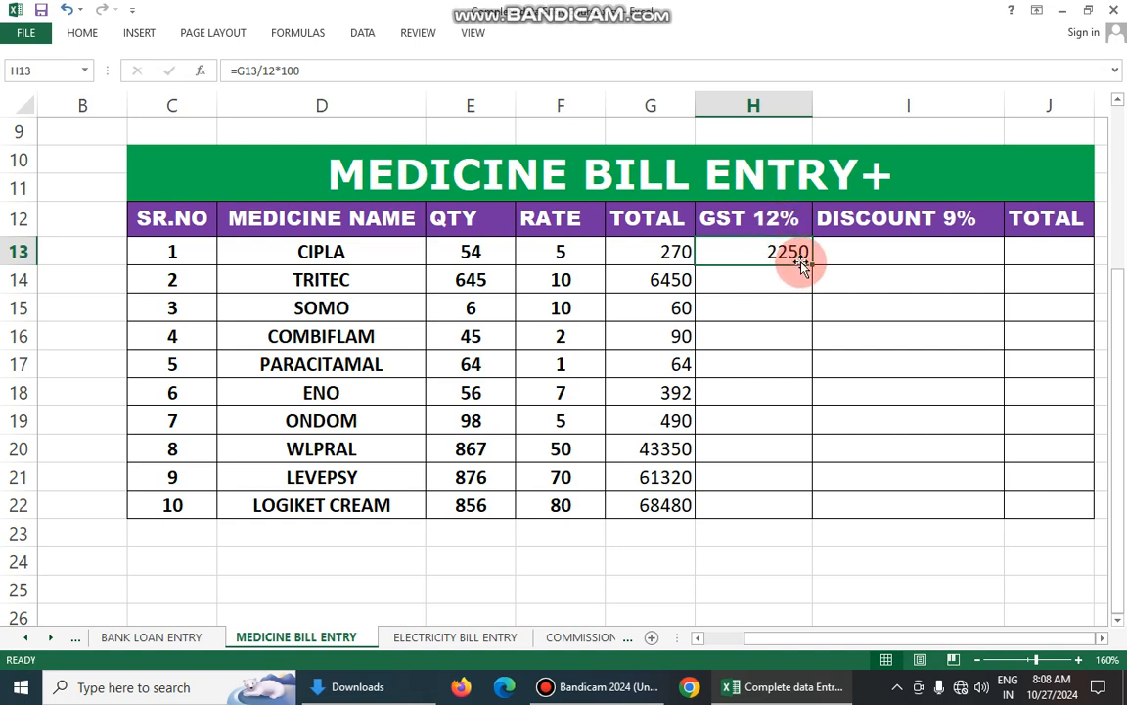
drag(806, 265, 822, 529)
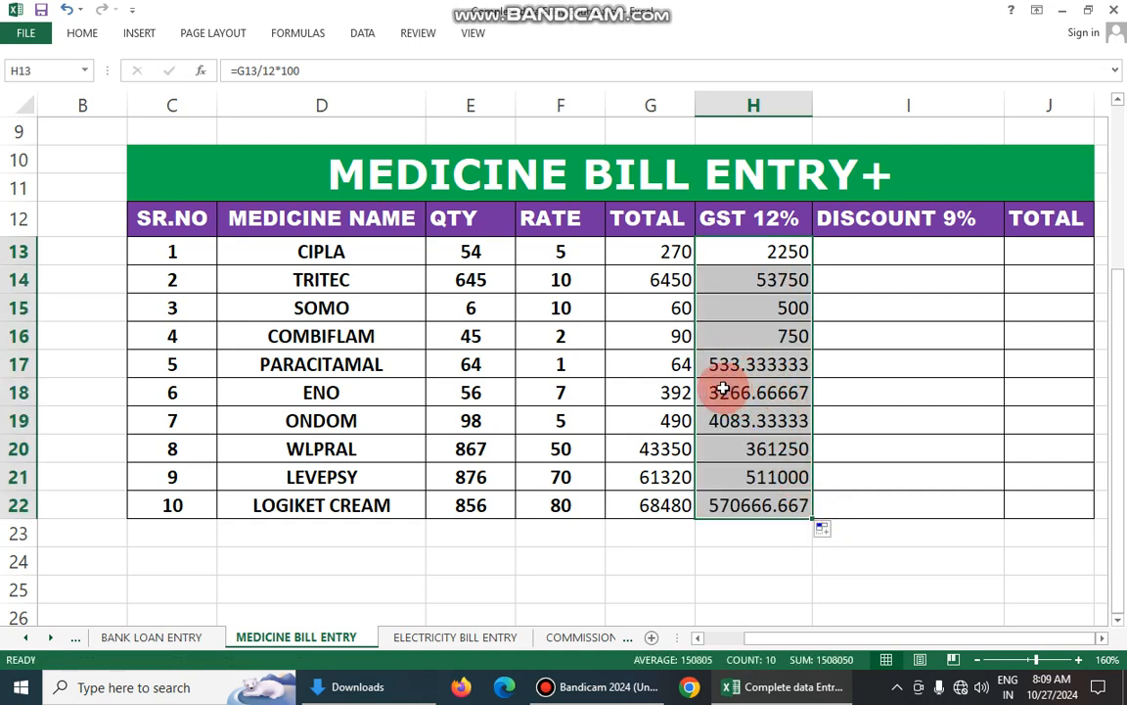
- Try the formula =G13/8*100 in the GST column from H13 to H22, and undo both the fill and the formula change
double_click(781, 250)
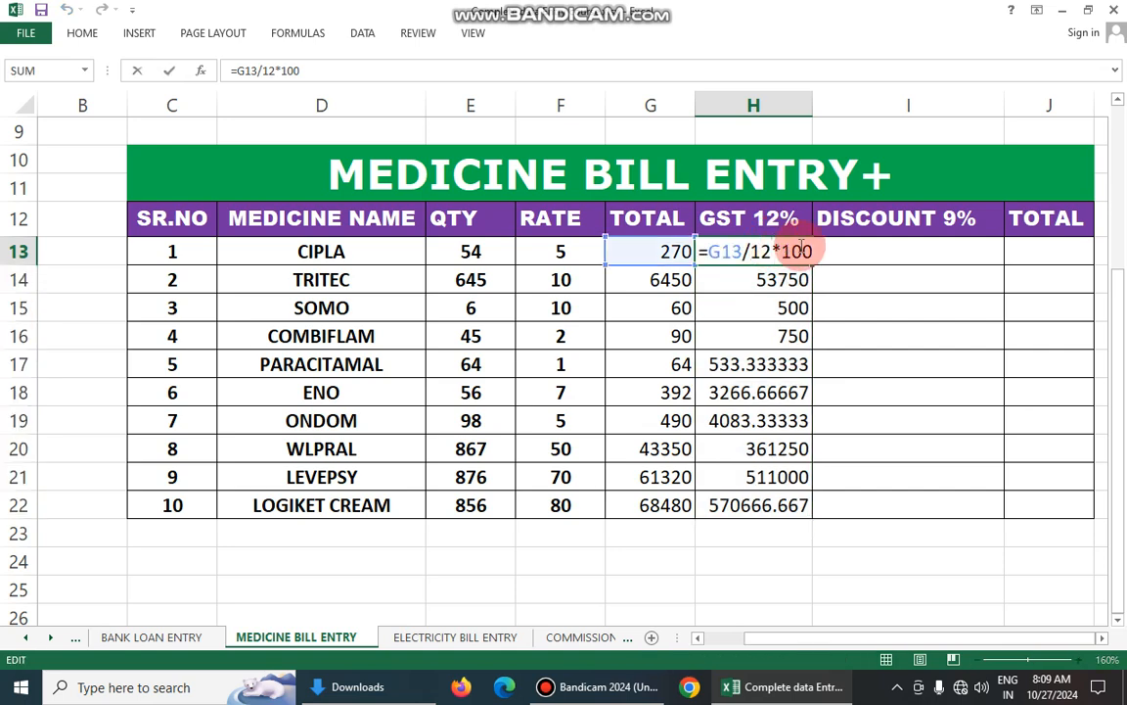
key(BackSpace)
key(BackSpace)
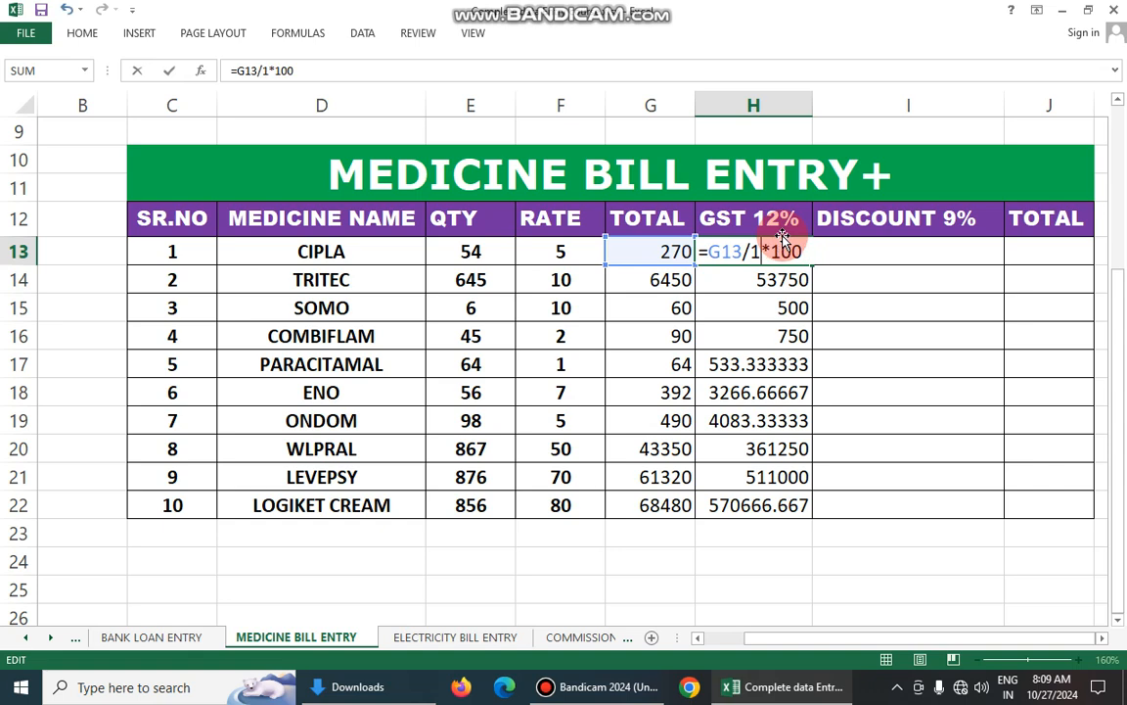
text(8)
key(Return)
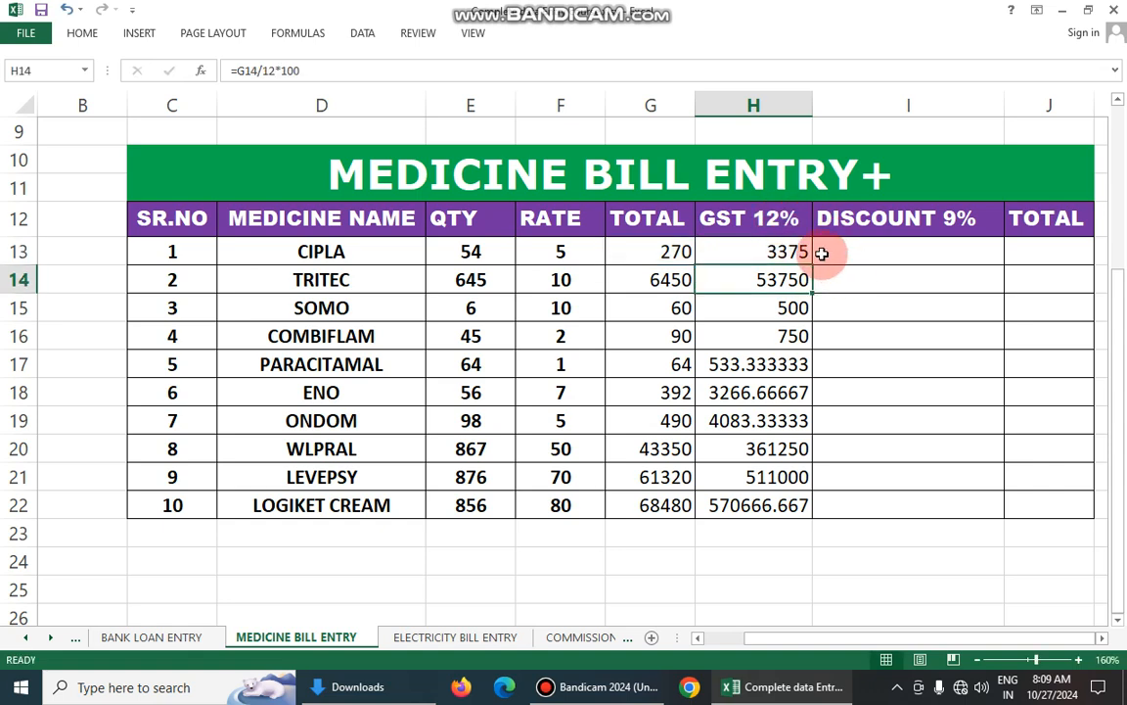
click(788, 252)
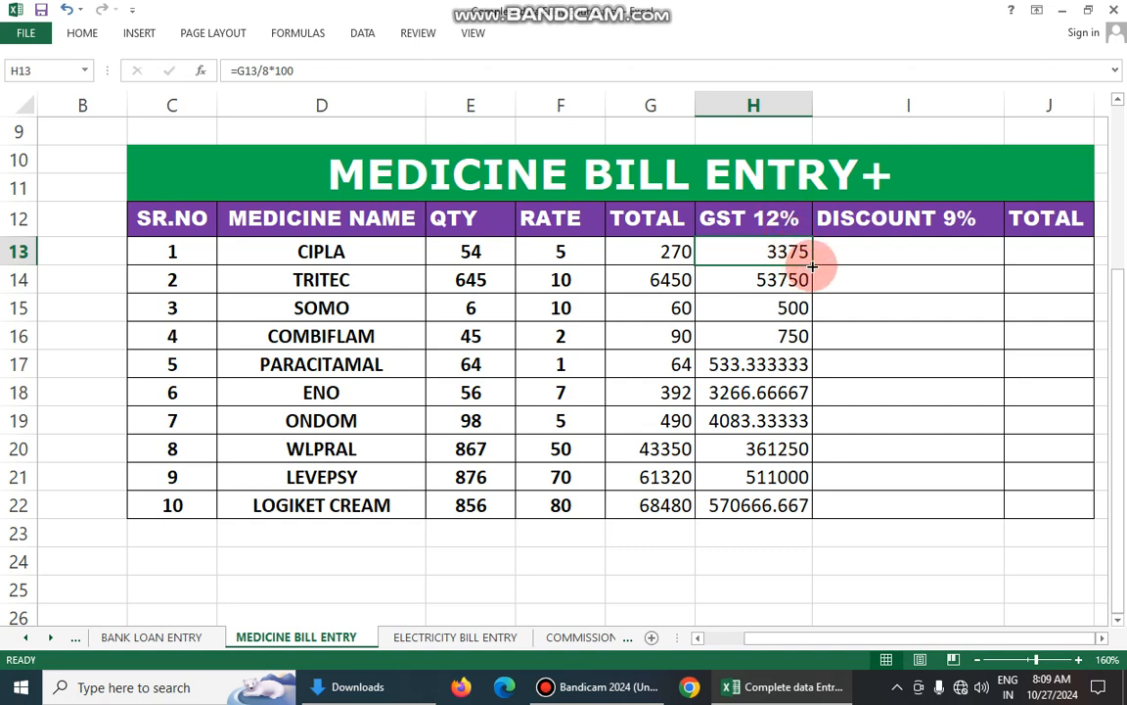
drag(813, 265, 835, 519)
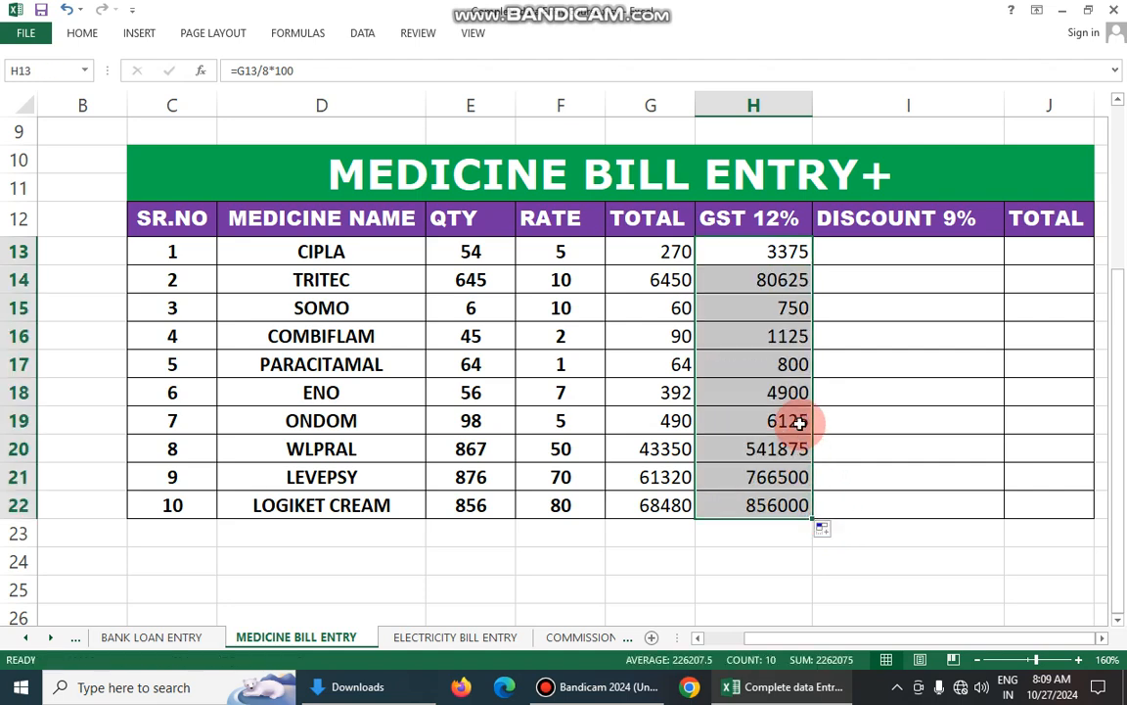
key(ctrl+z)
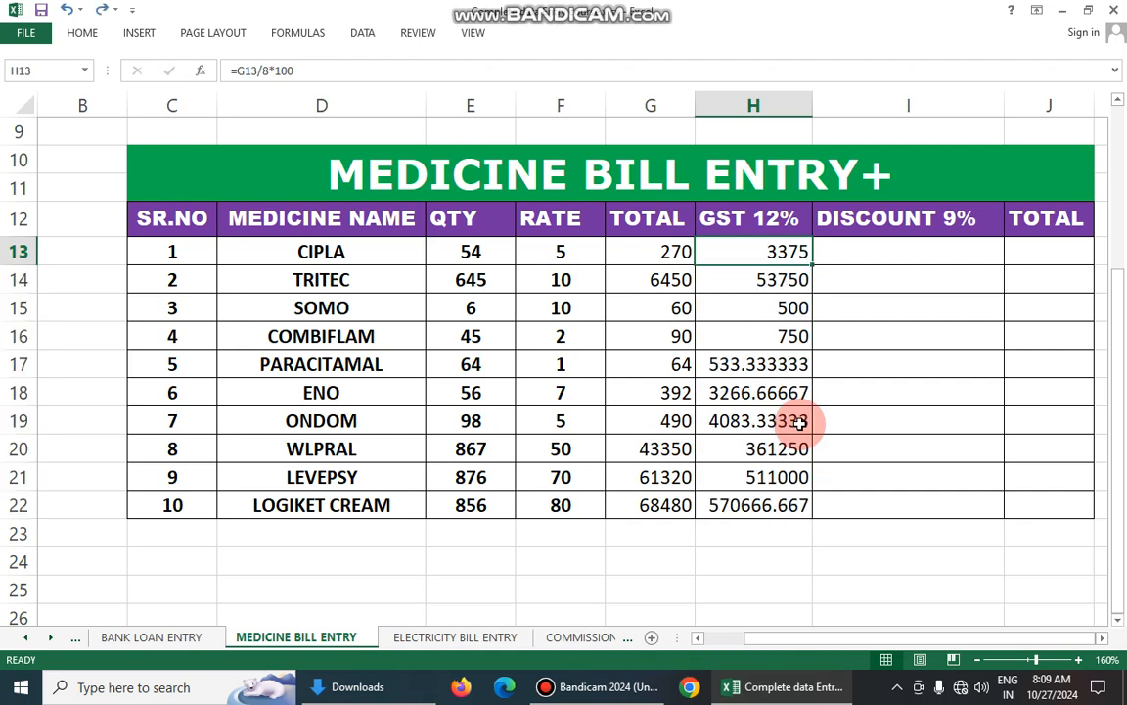
key(ctrl+z)
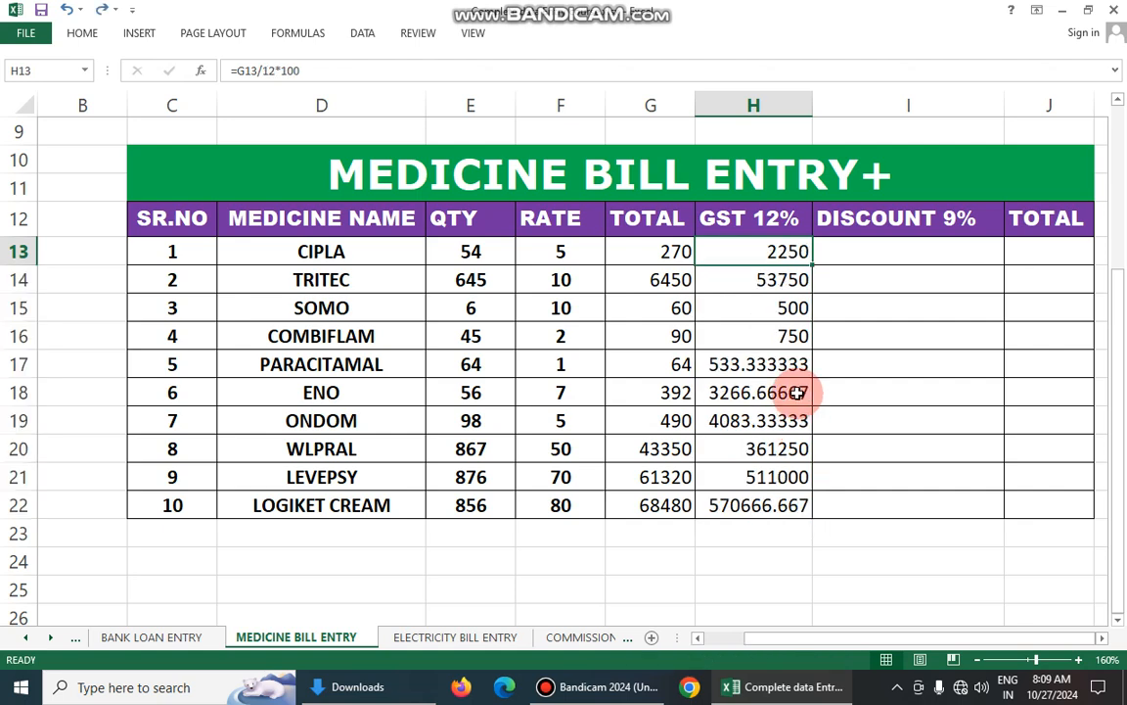
- Check the GST formula =G13/12*100 in H13 and fill it down again to H22
double_click(788, 252)
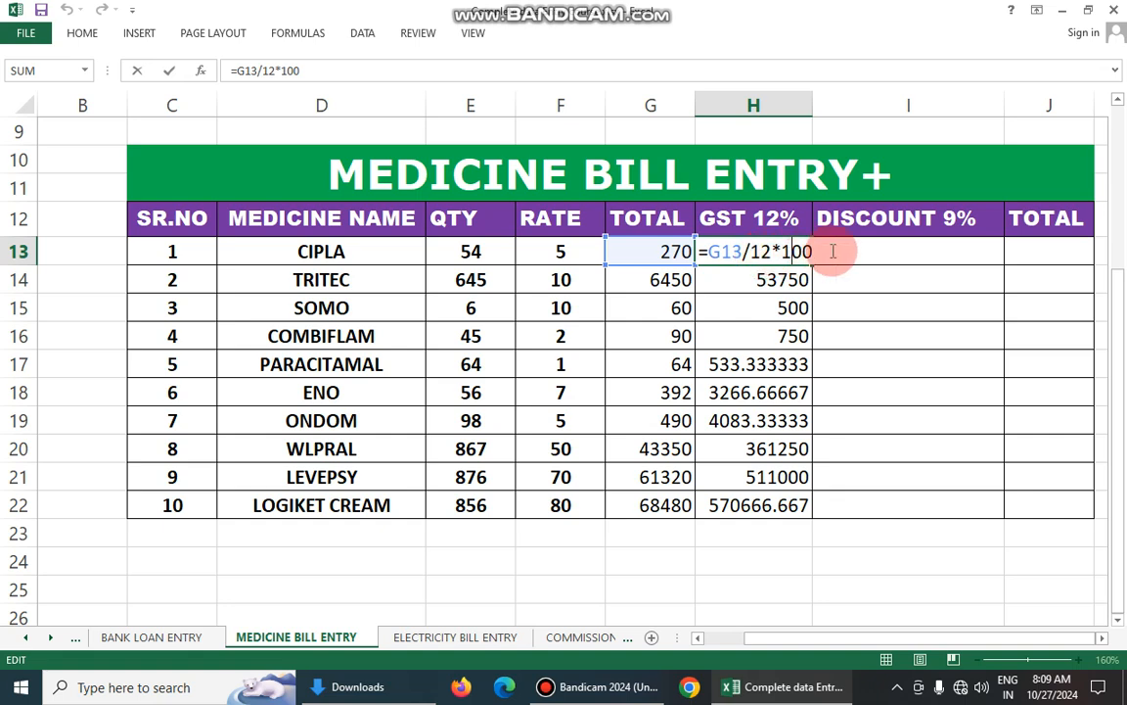
key(Return)
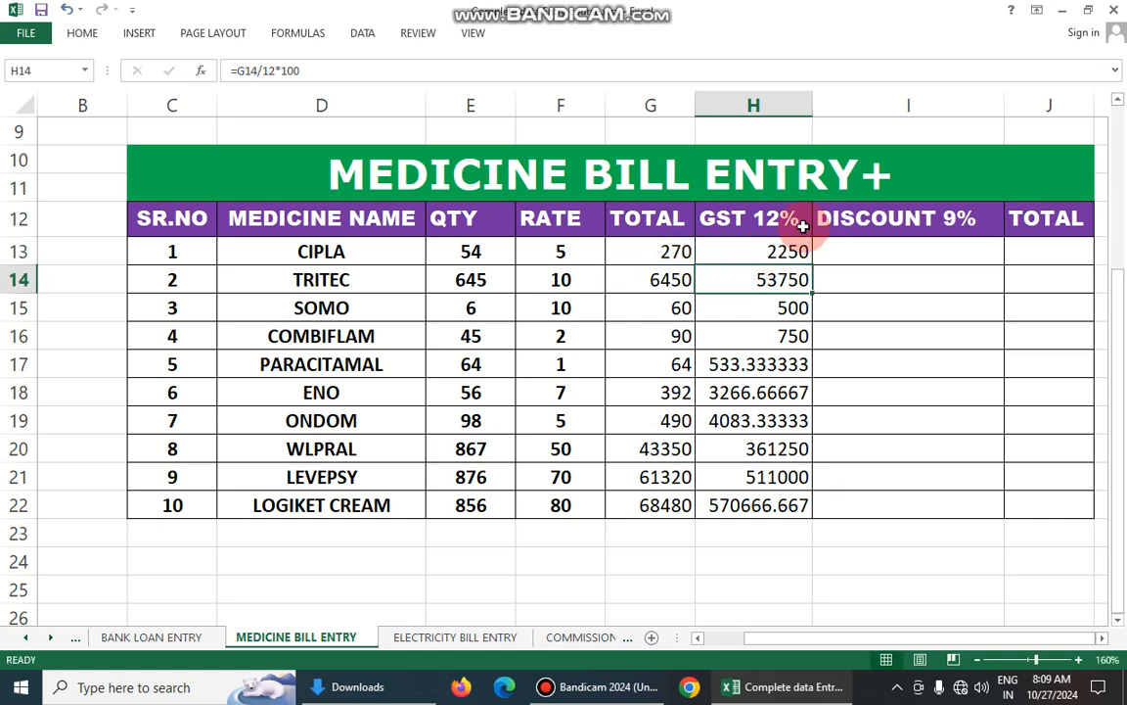
click(800, 243)
drag(813, 262, 818, 515)
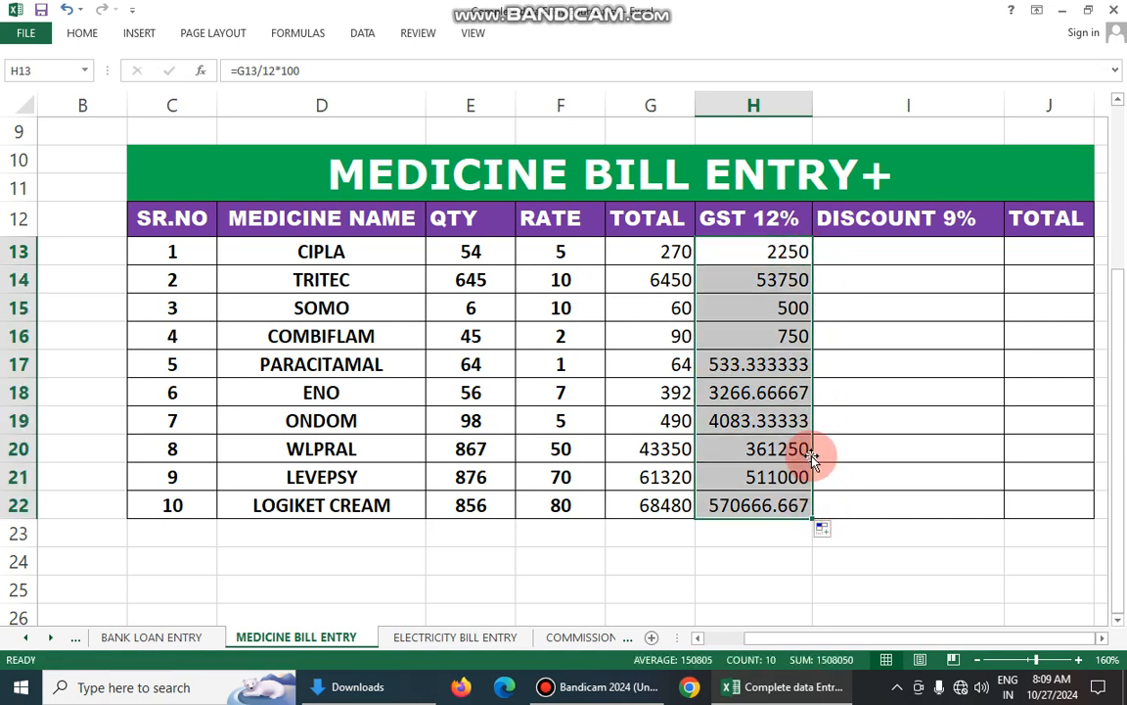
- Compare the TOTAL and GST 12% values of several medicines and examine CIPLA's row across the TOTAL, GST, DISCOUNT 9% and final TOTAL columns
click(796, 337)
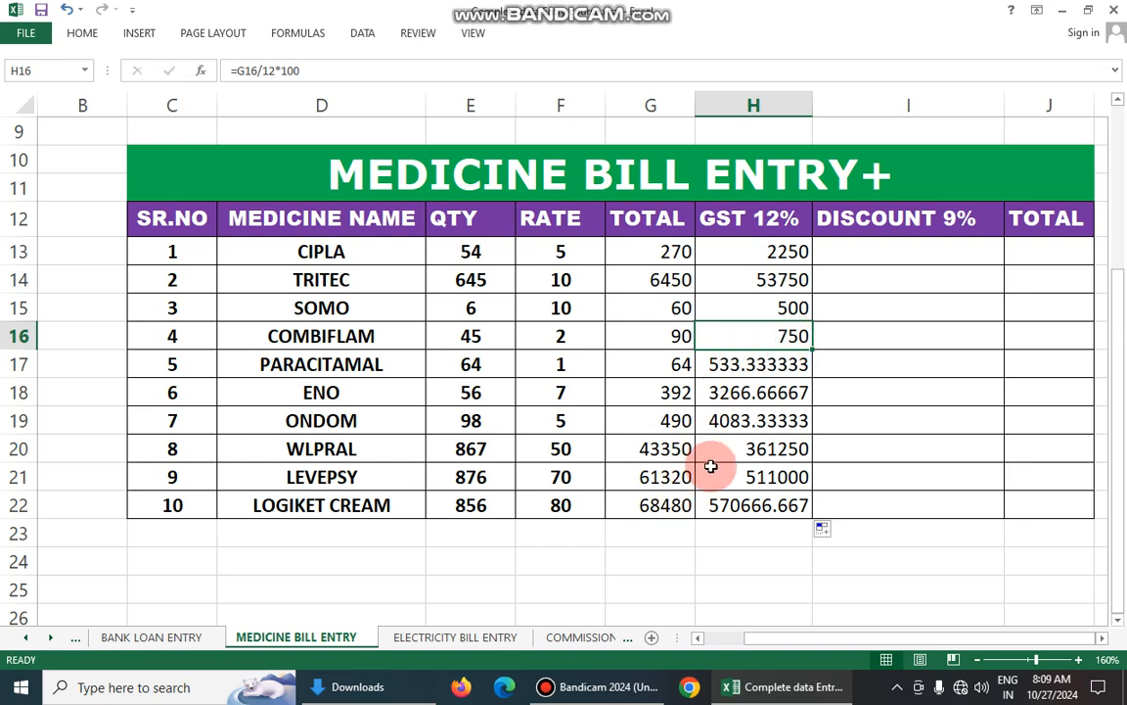
click(673, 477)
click(727, 477)
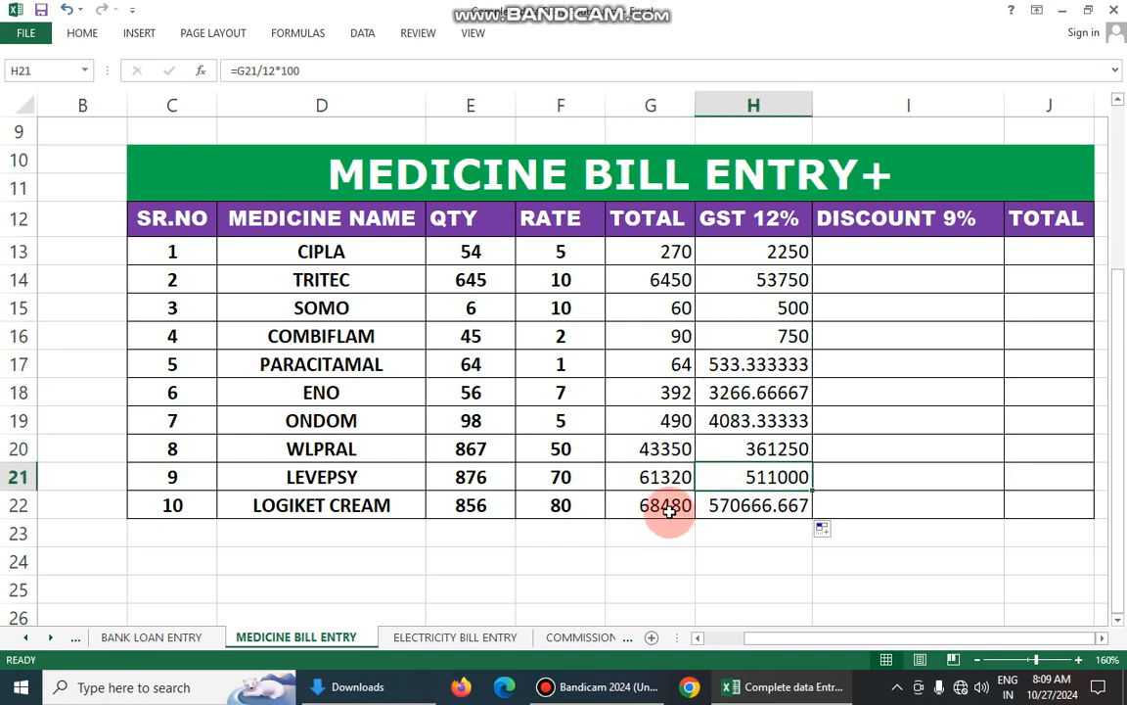
click(674, 506)
click(720, 501)
click(905, 250)
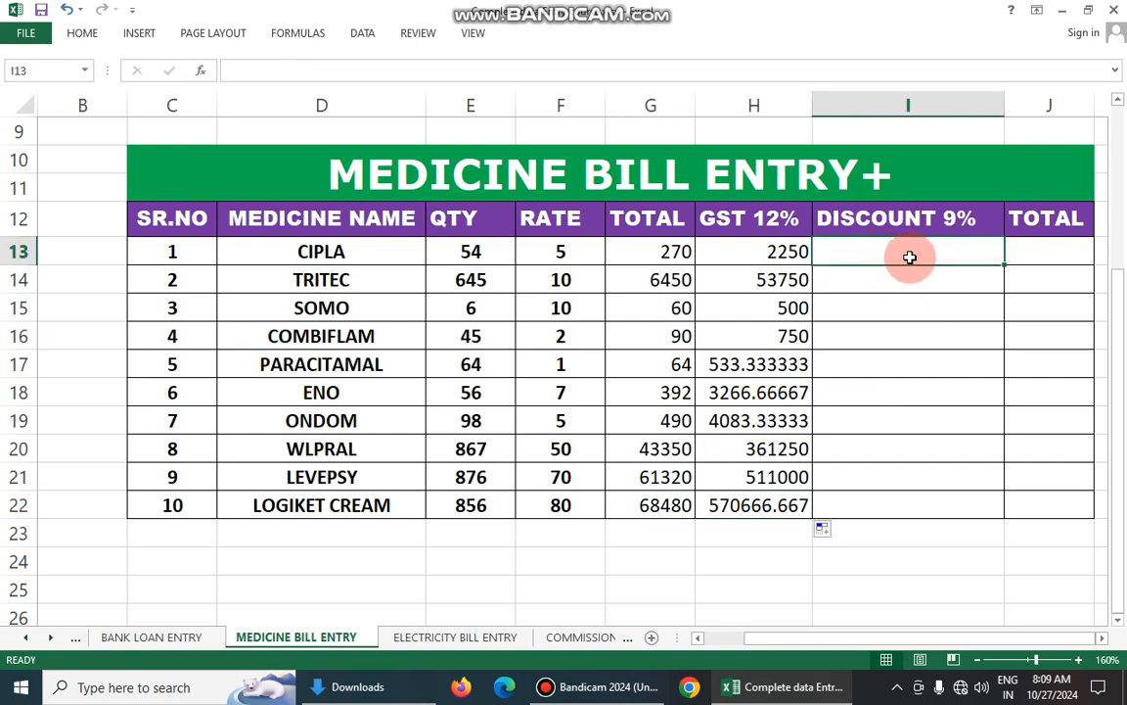
click(789, 246)
click(862, 244)
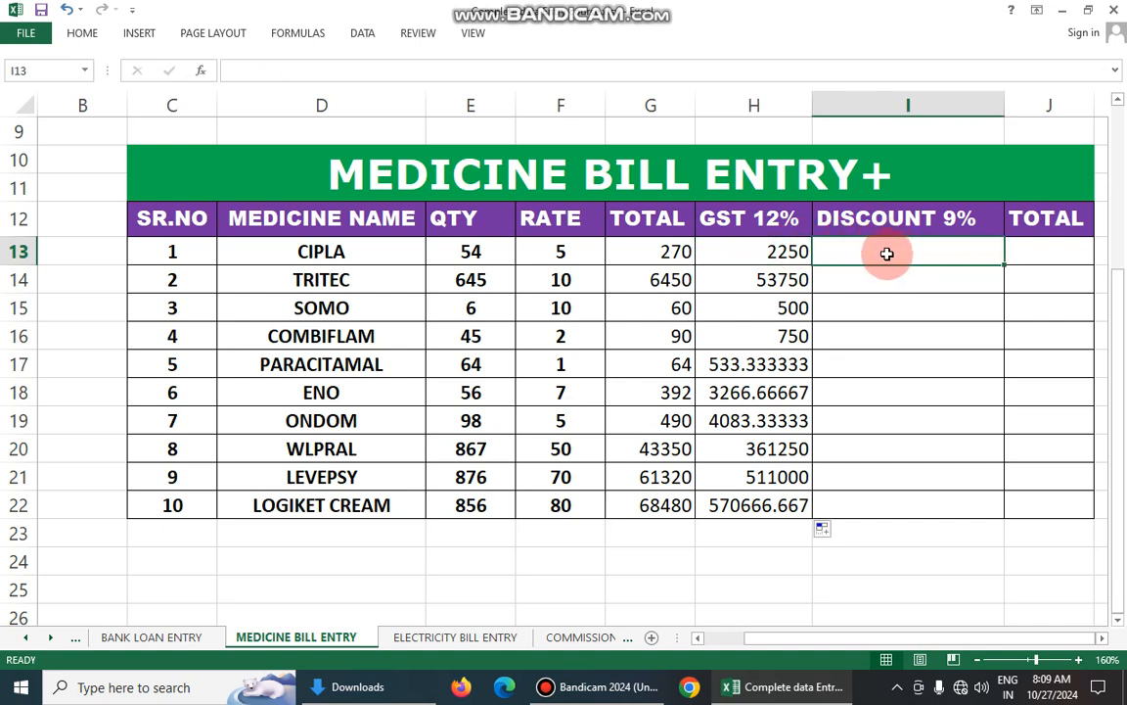
click(668, 252)
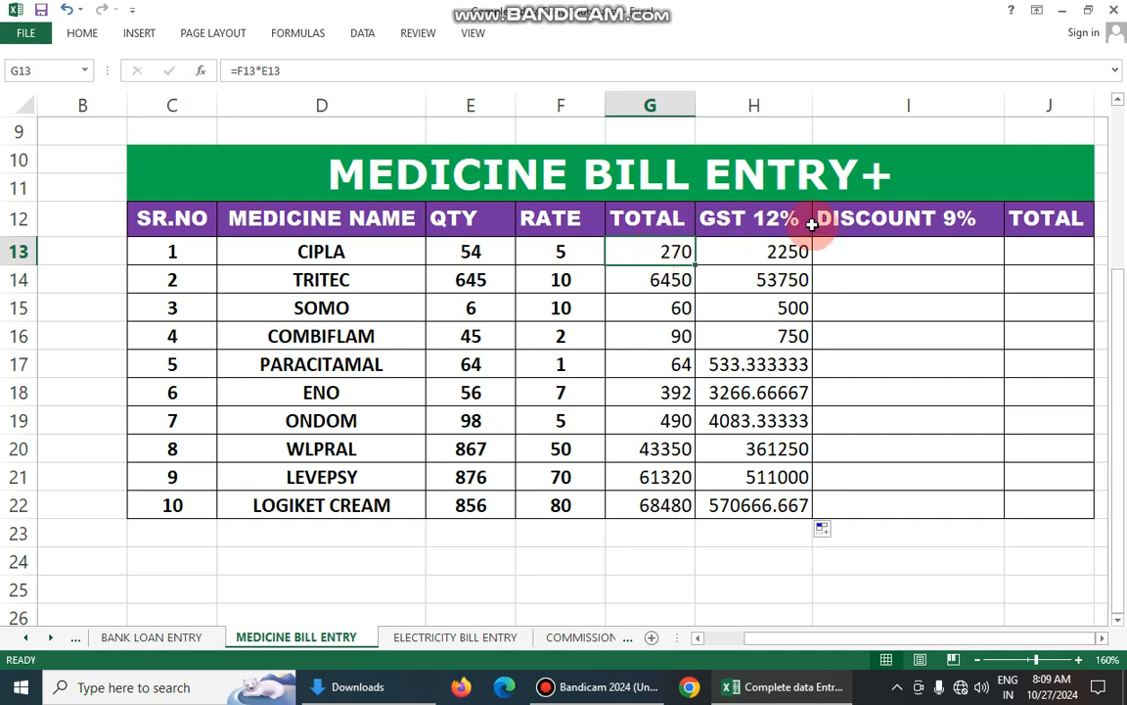
click(867, 248)
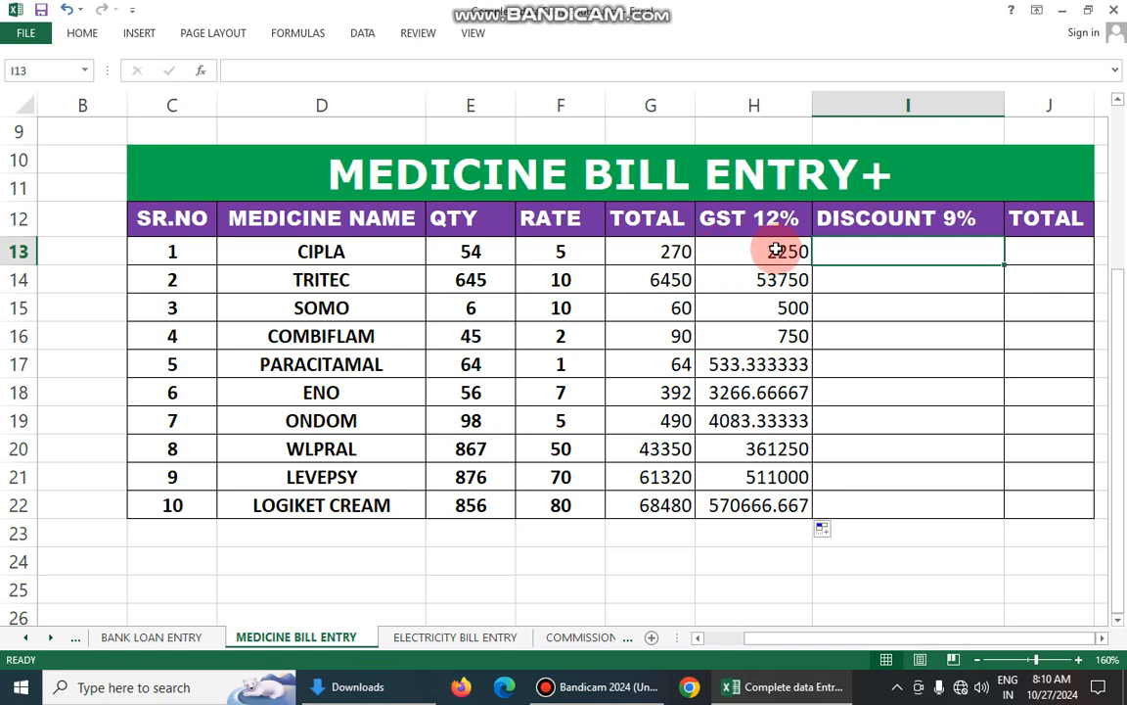
click(724, 250)
click(662, 257)
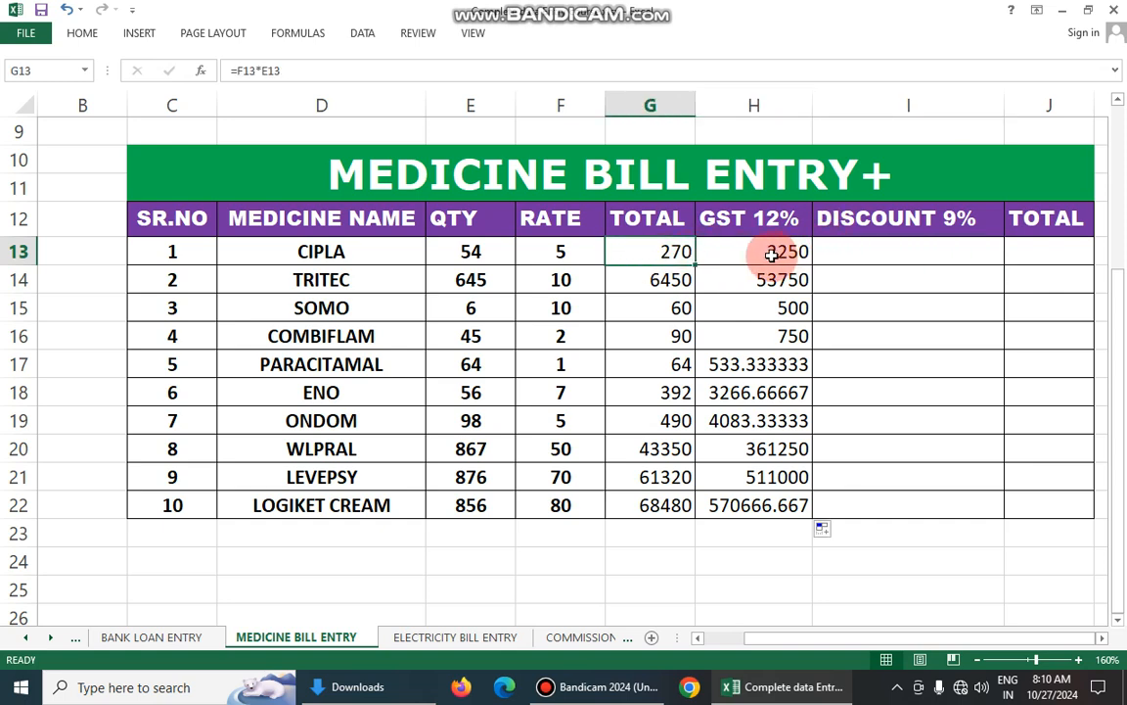
click(883, 254)
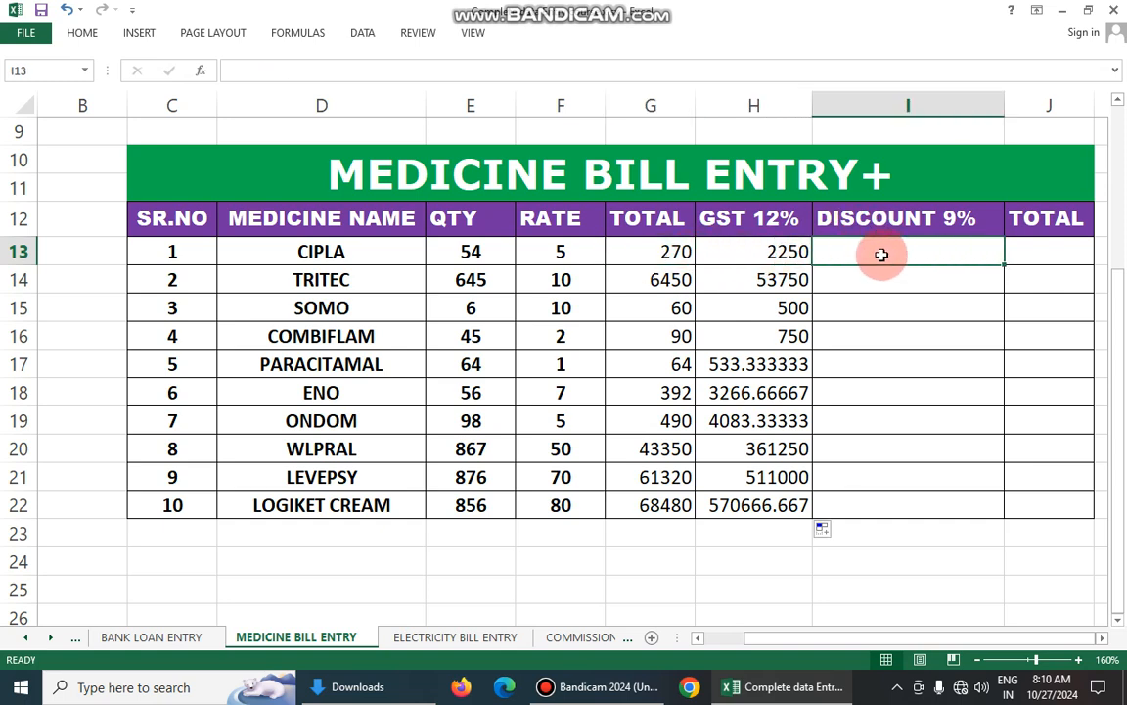
click(783, 253)
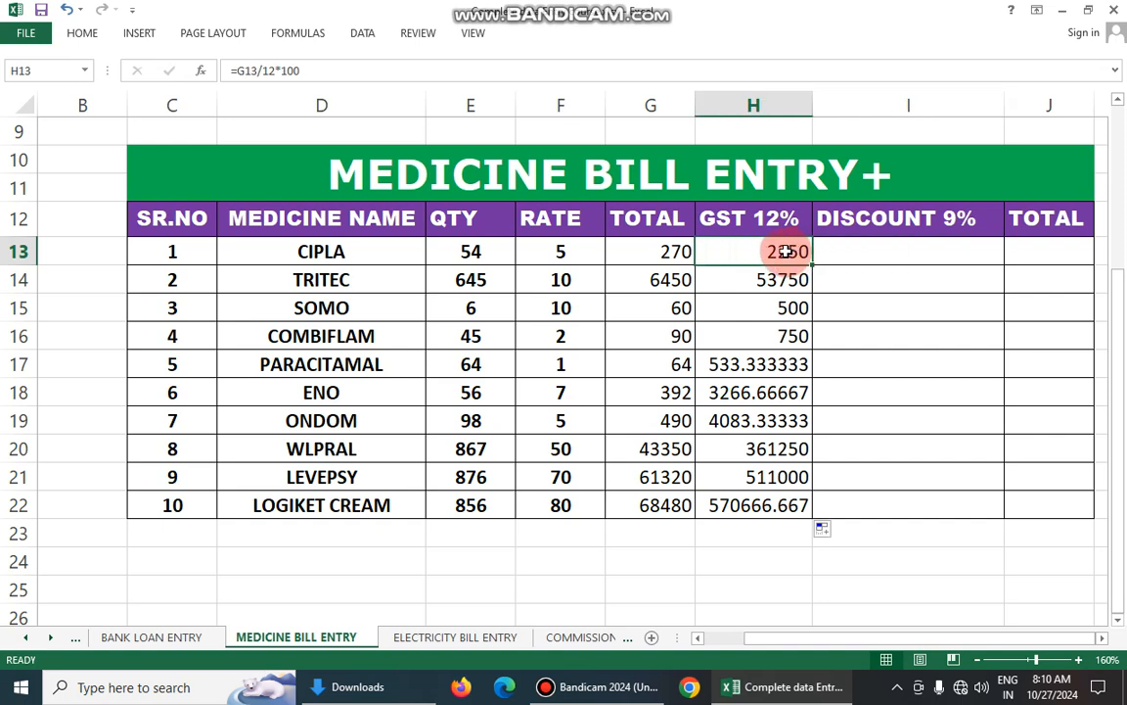
click(1017, 251)
click(912, 251)
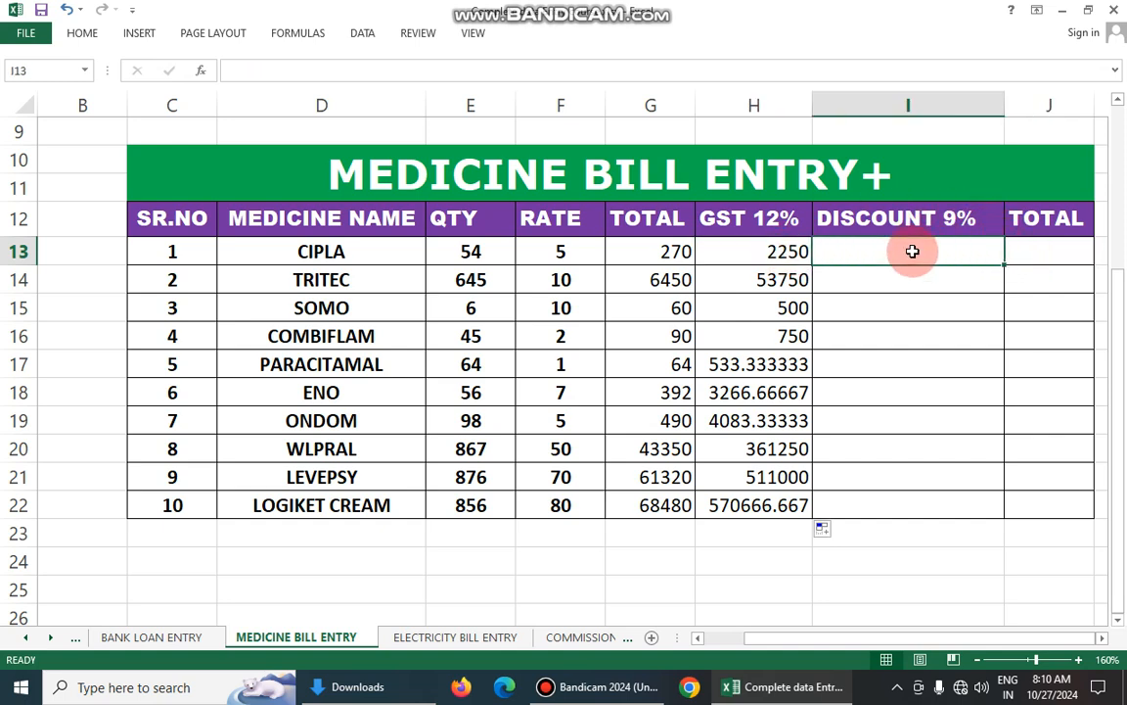
click(747, 243)
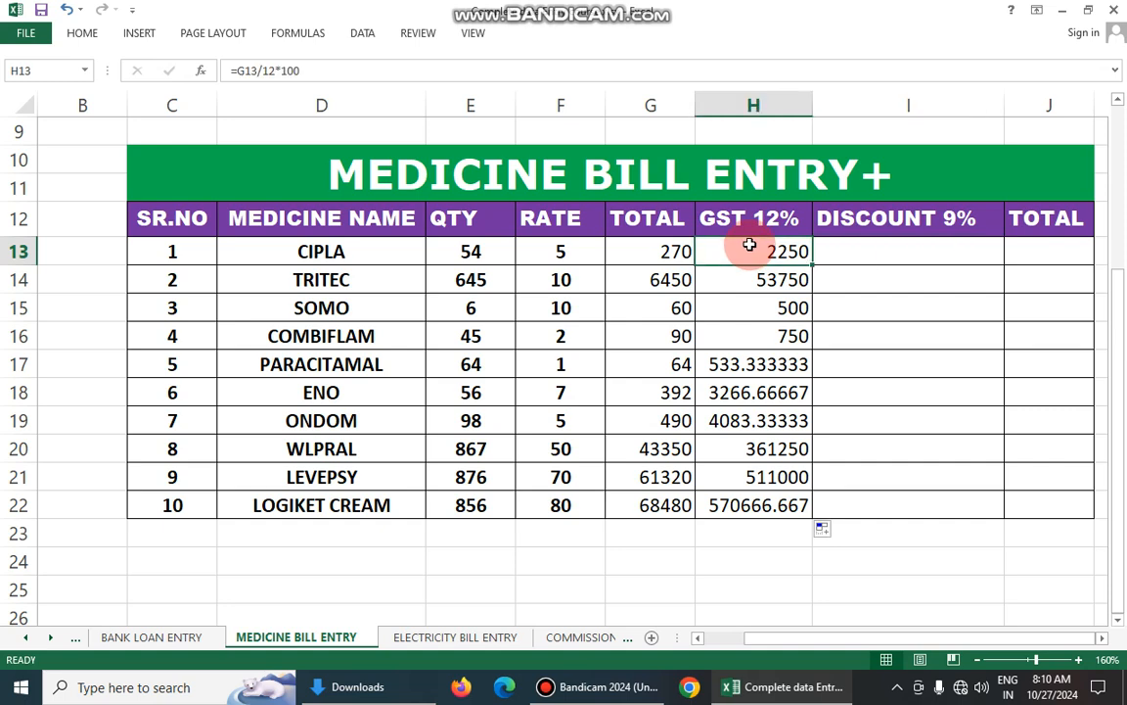
click(874, 244)
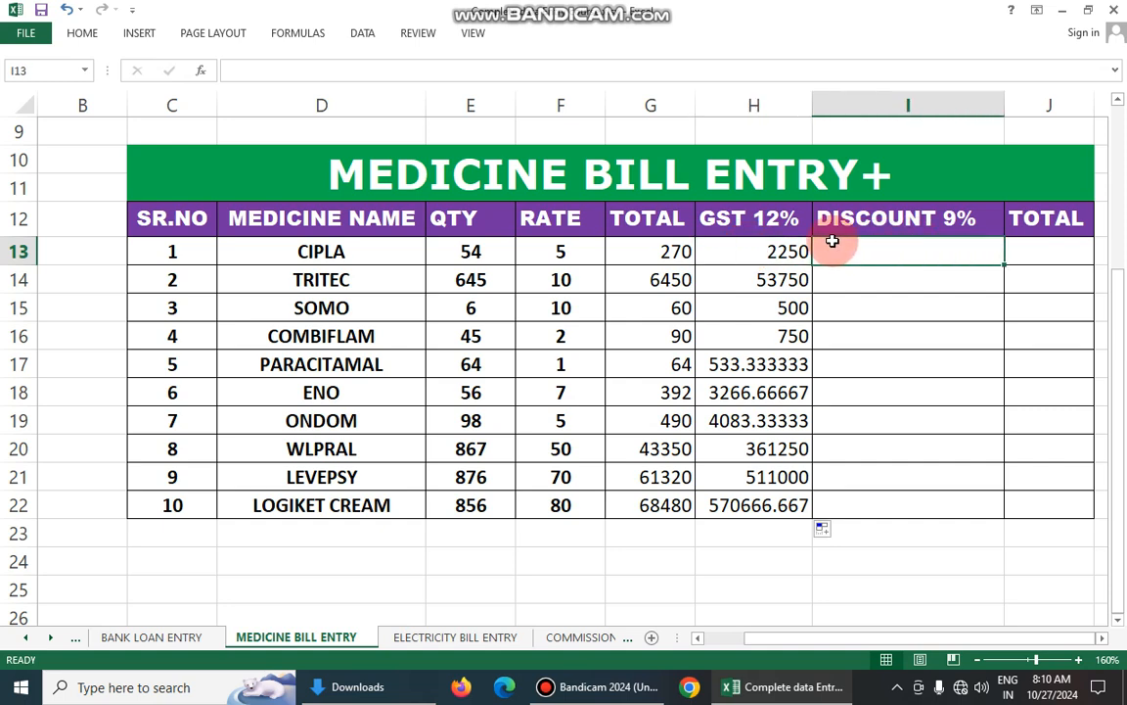
click(675, 252)
- Enter the discount formula =G13/9*100 in I13 and fill it down to I22
click(895, 244)
text(=)
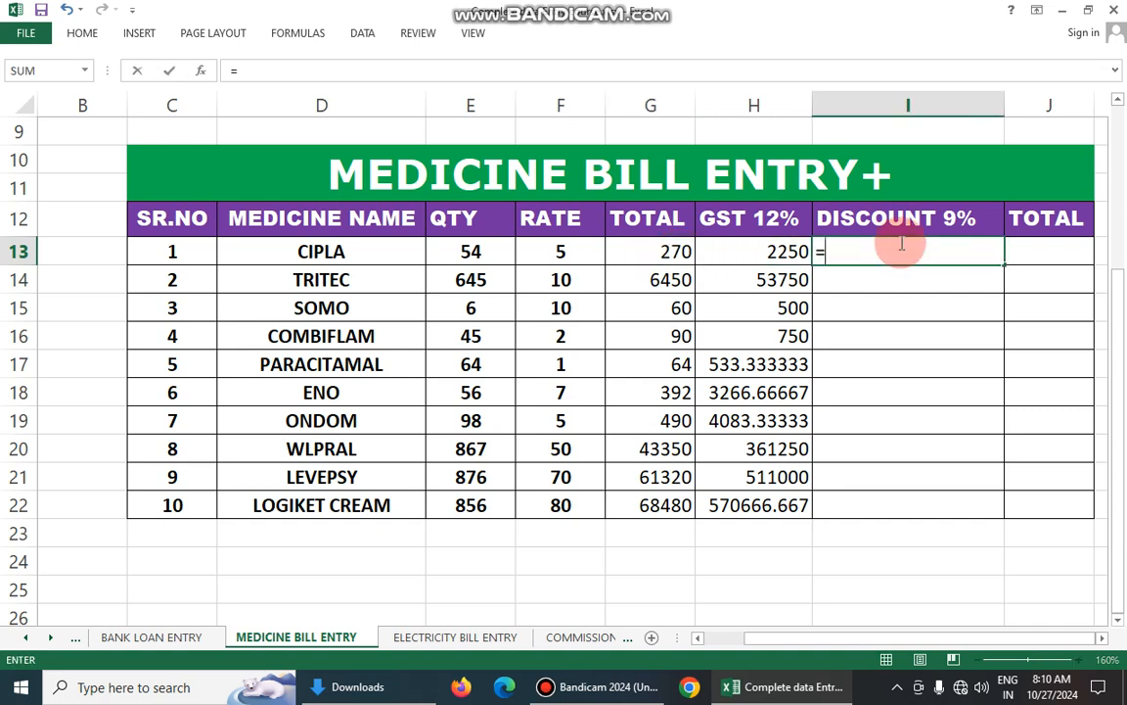
click(661, 250)
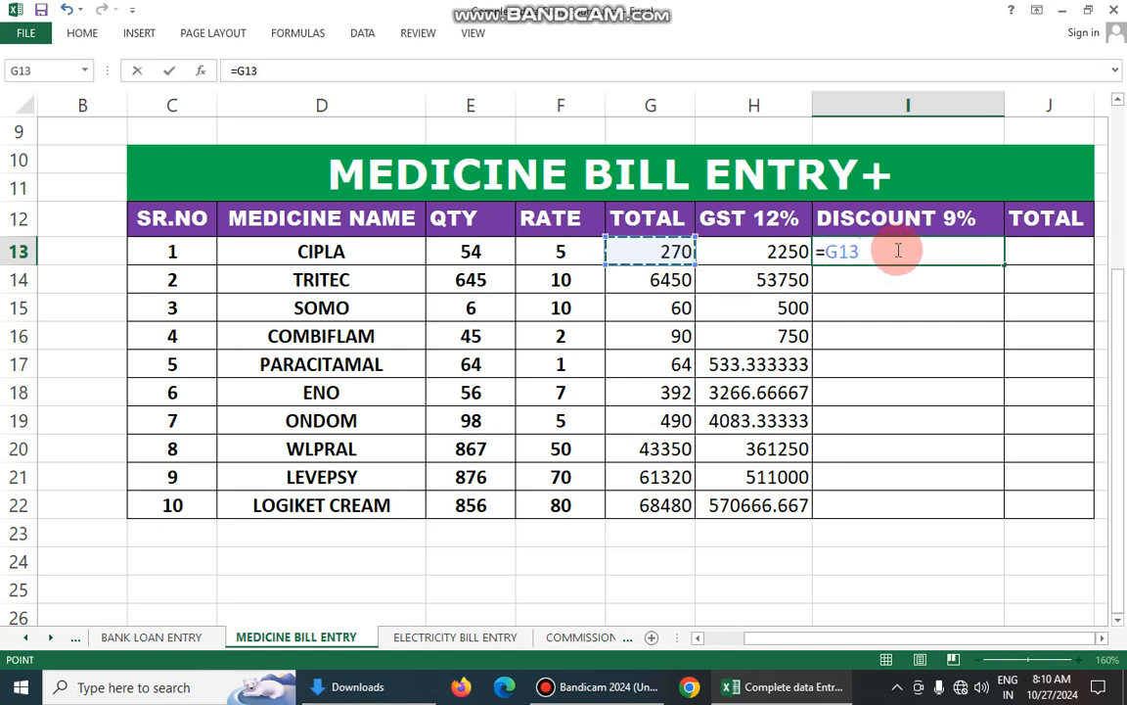
text(/9*100)
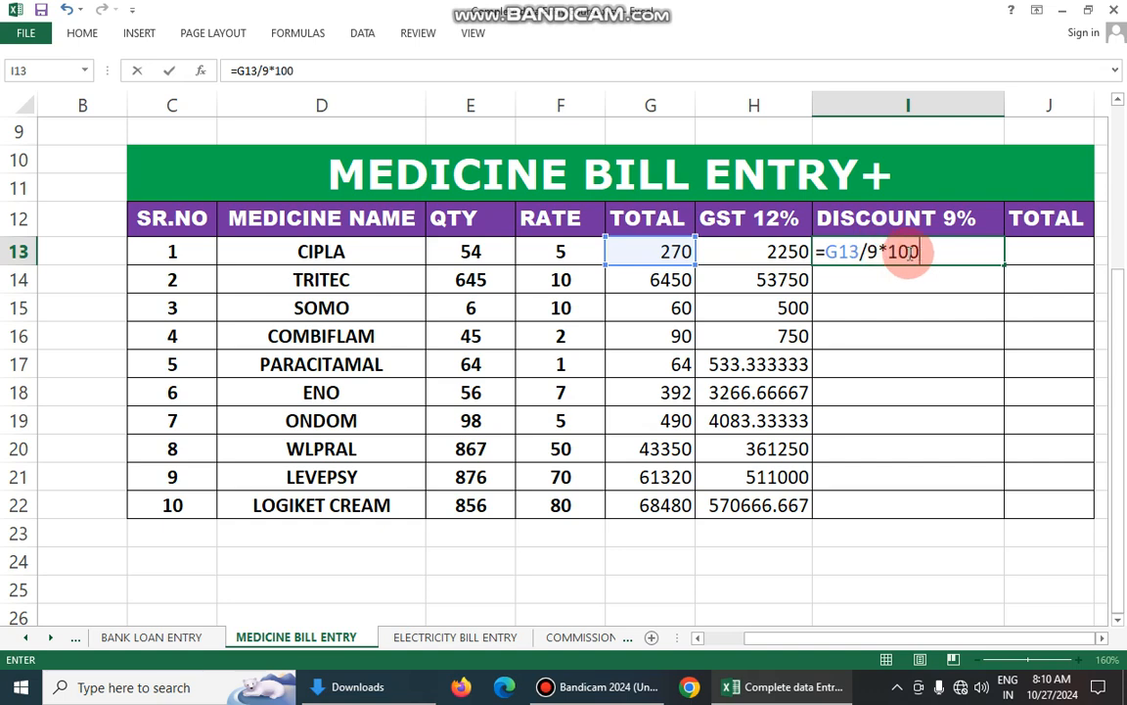
key(Return)
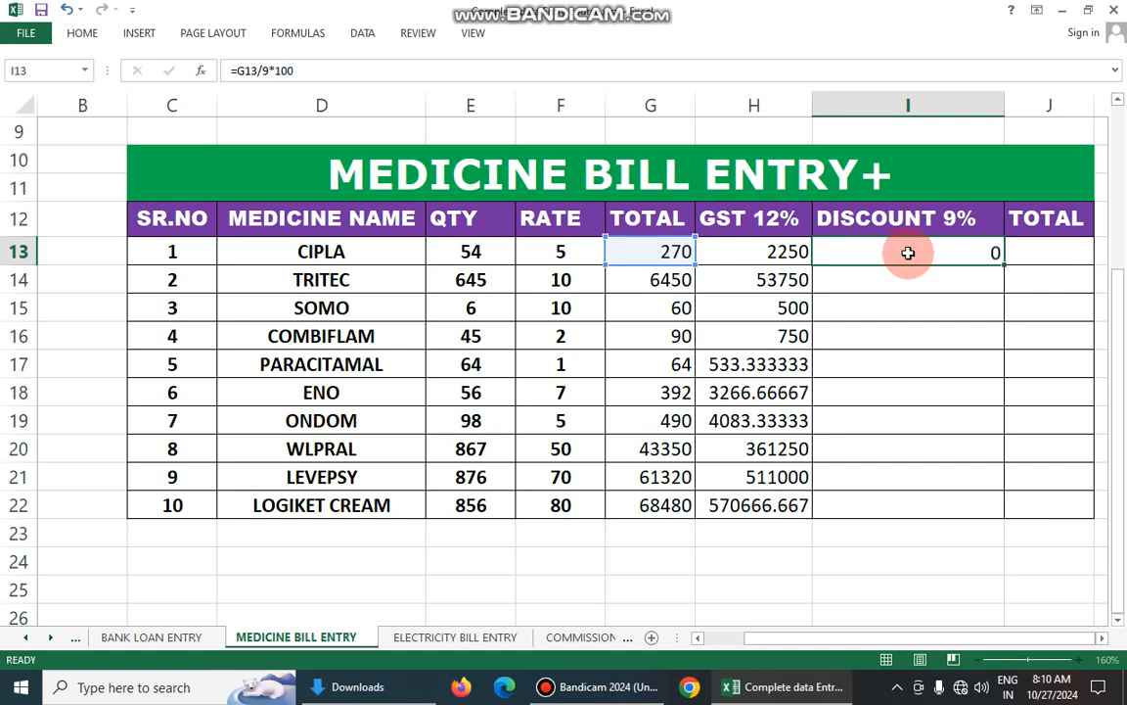
click(906, 252)
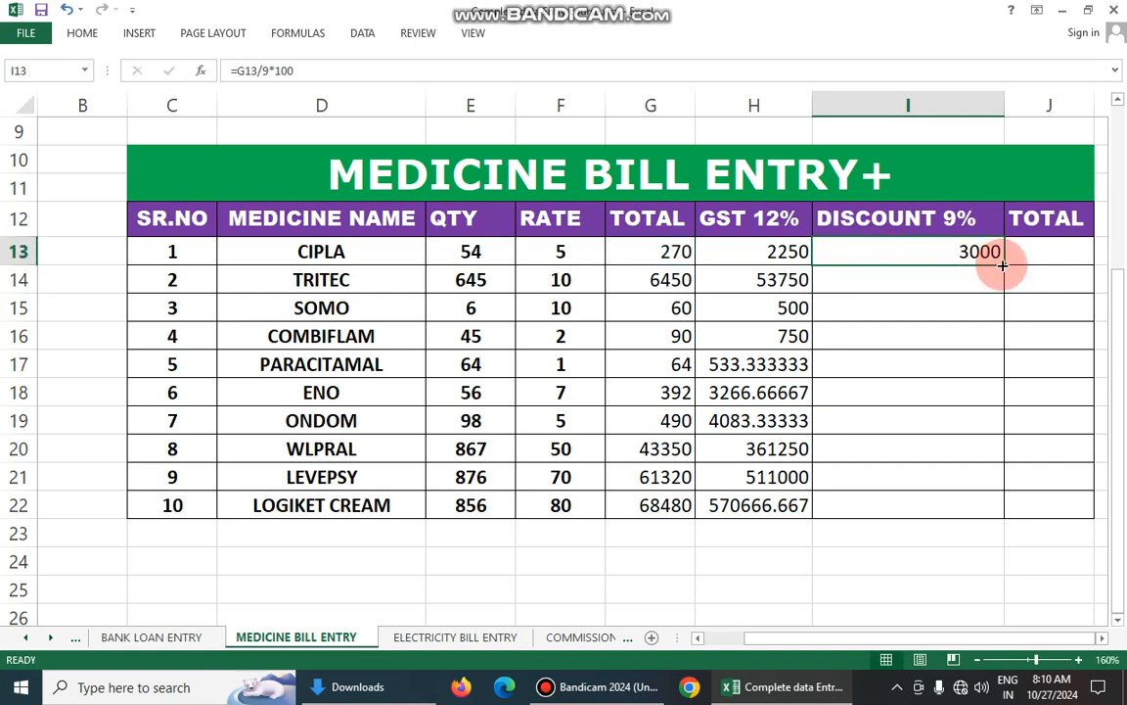
drag(1005, 265, 1008, 519)
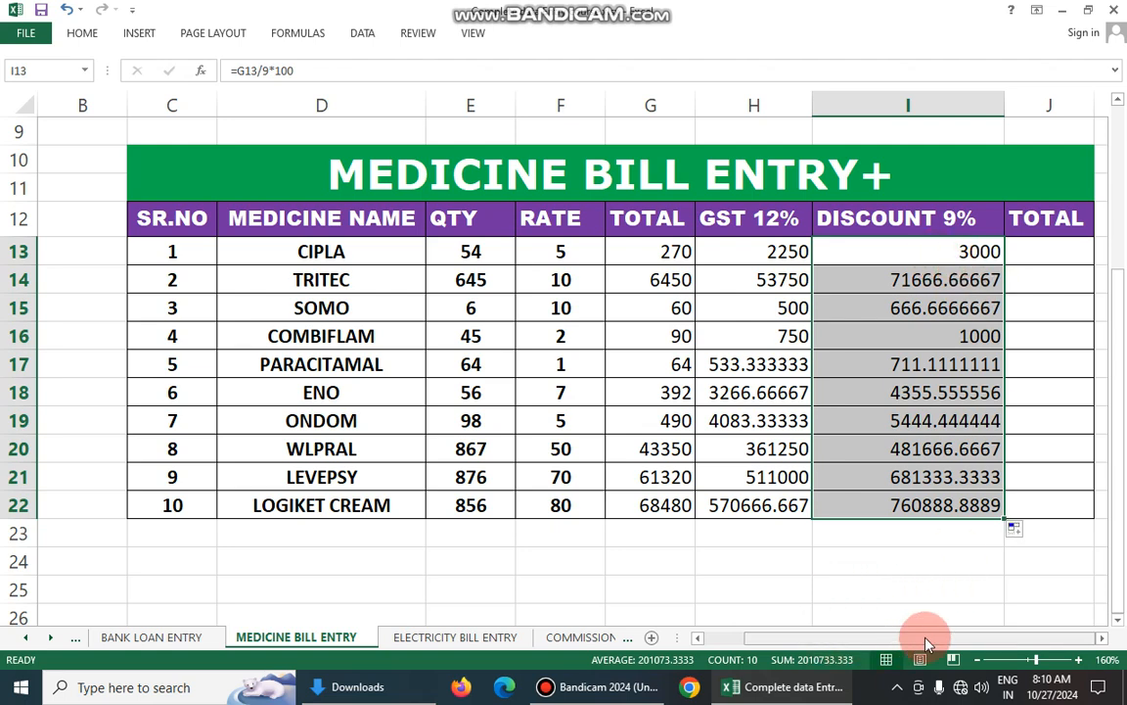
- Enter the formula =G13+H13-I13 in J13 to calculate CIPLA's final TOTAL from its total, GST and discount
click(1071, 251)
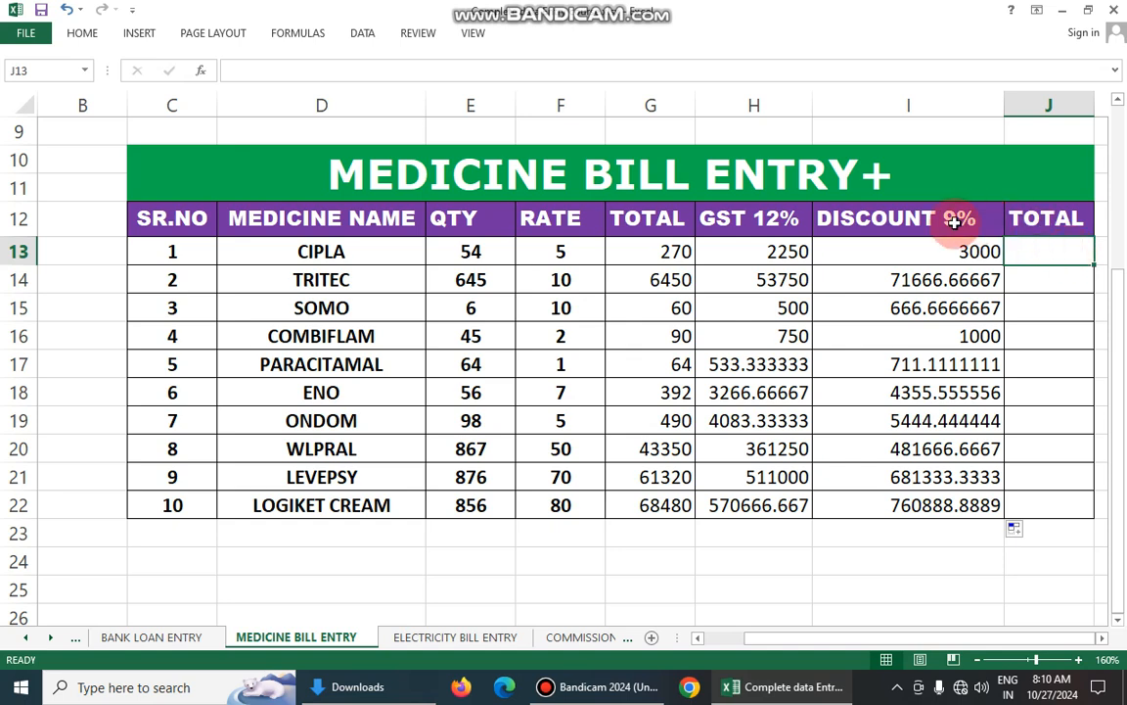
click(683, 251)
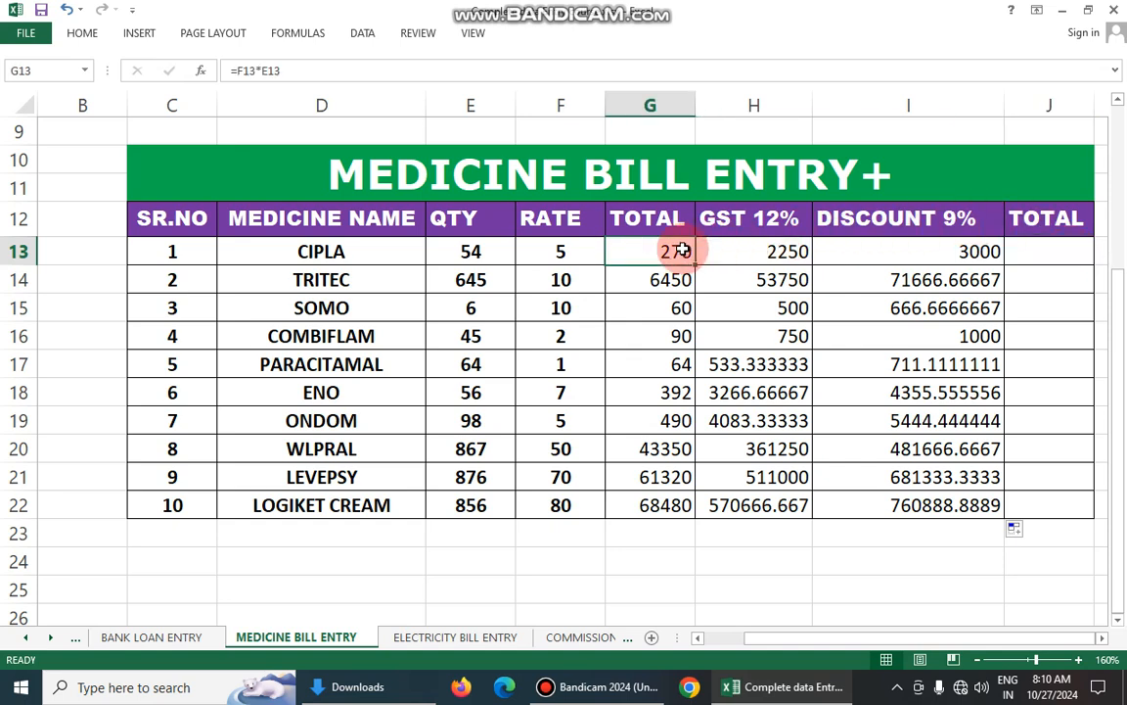
click(751, 250)
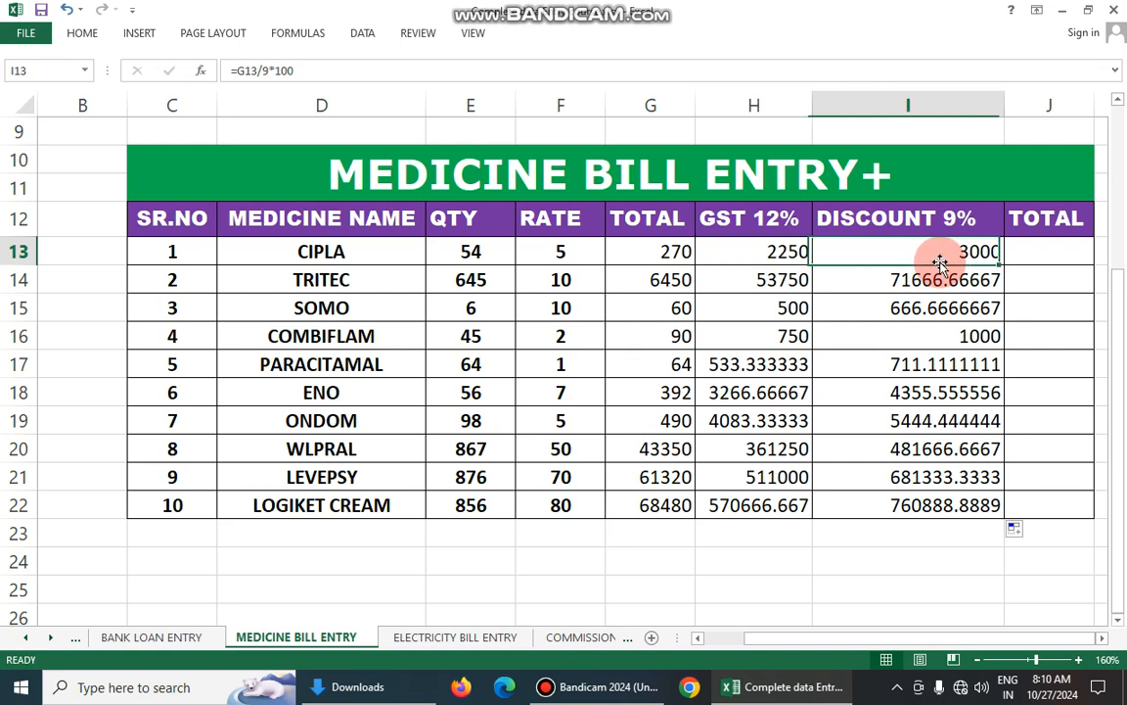
click(1053, 252)
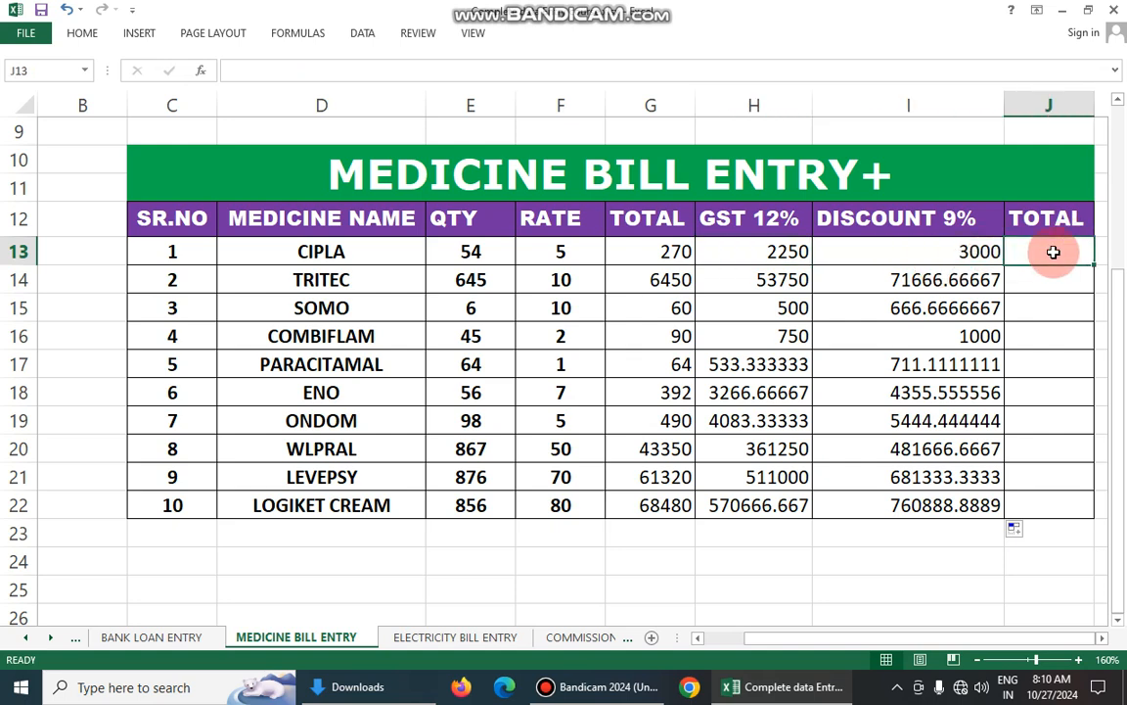
text(=)
click(662, 252)
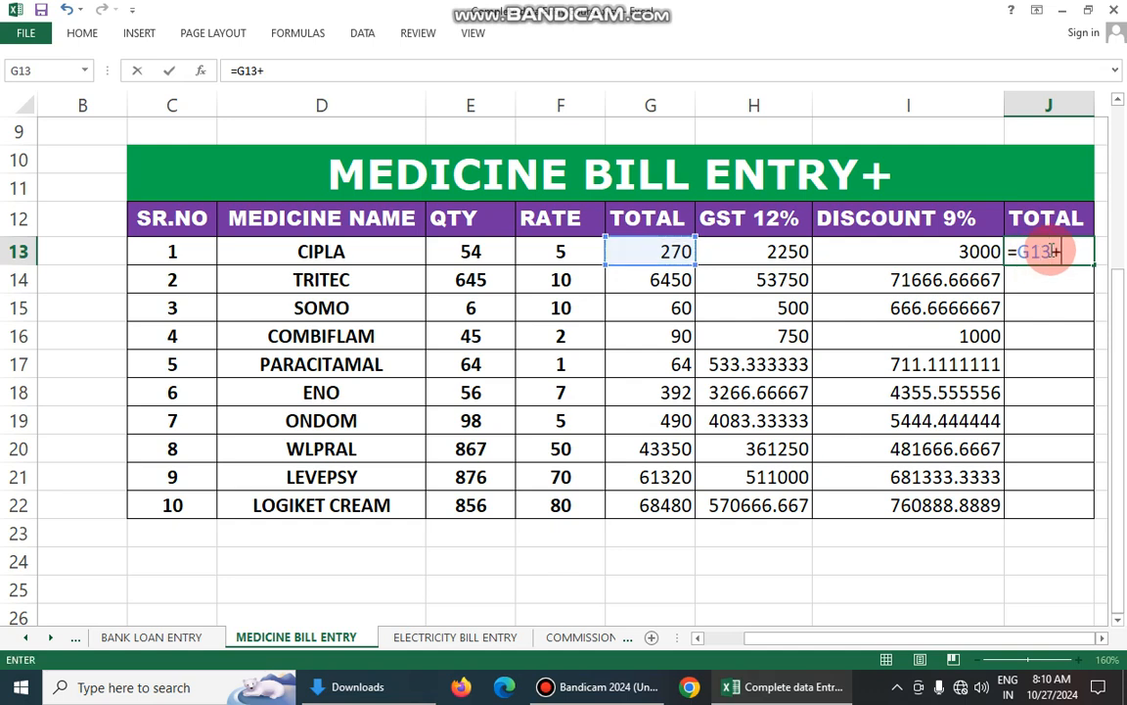
text(+)
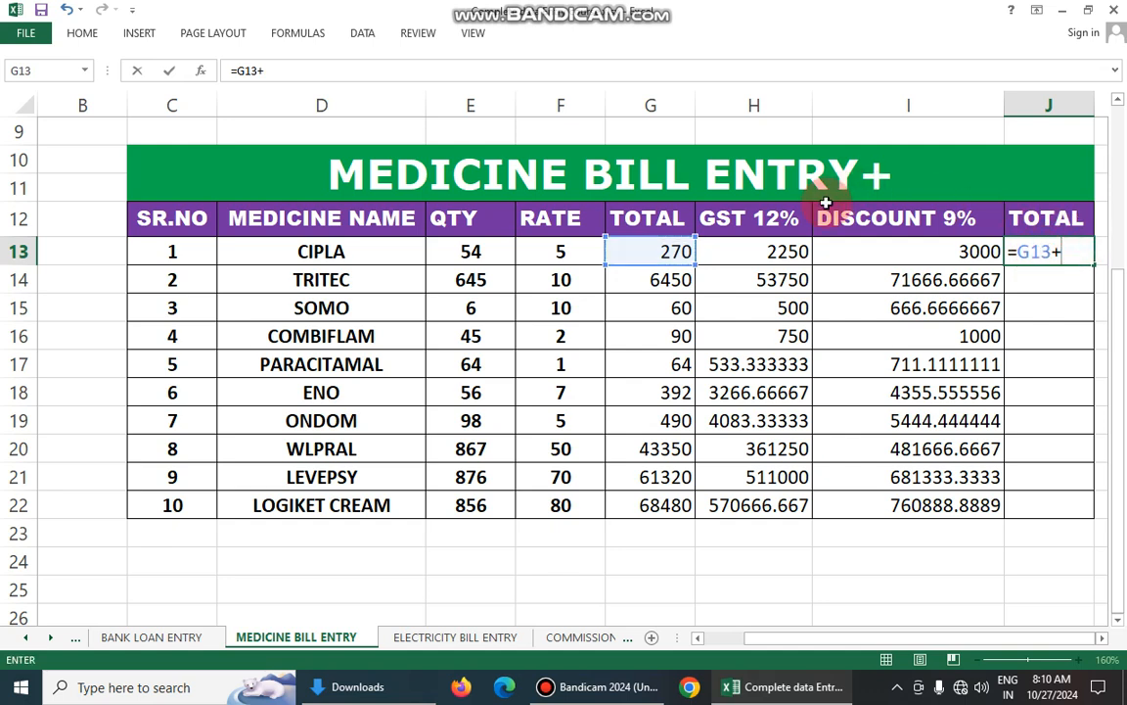
click(773, 252)
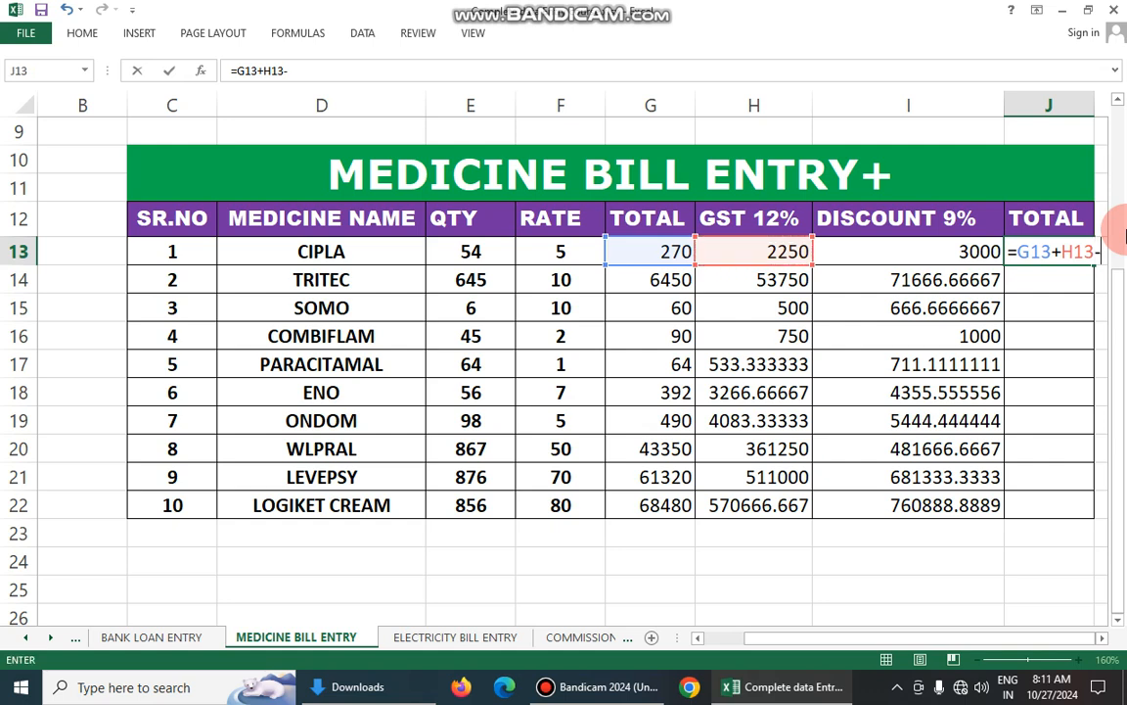
click(964, 254)
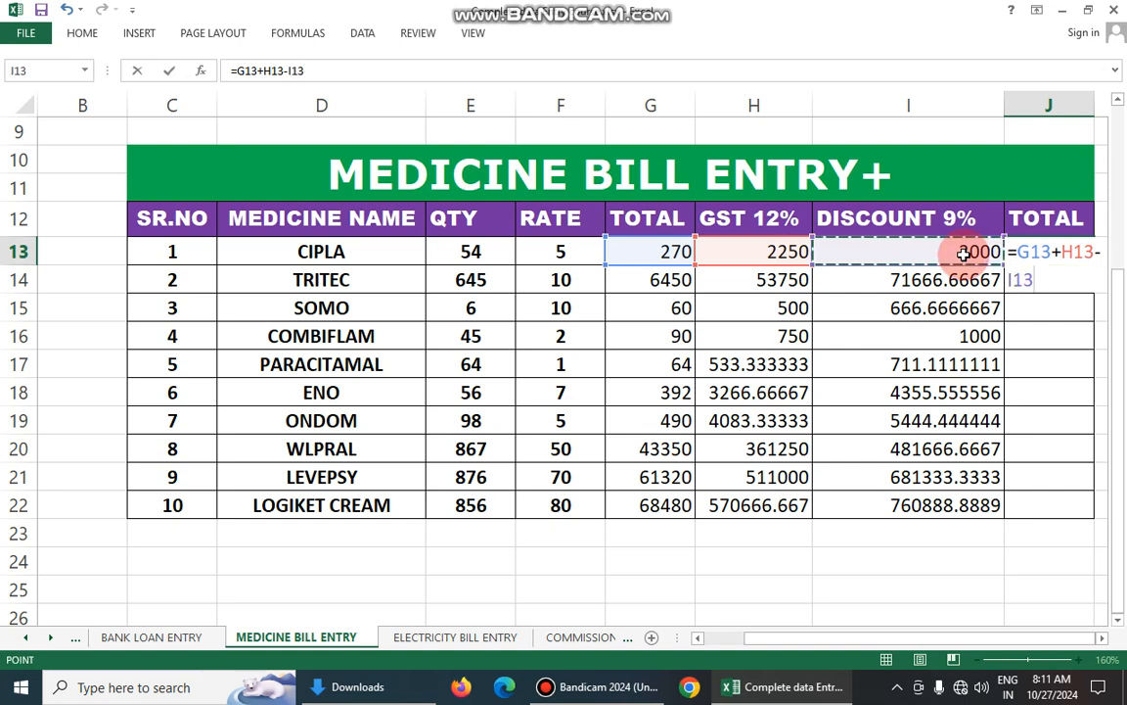
key(Return)
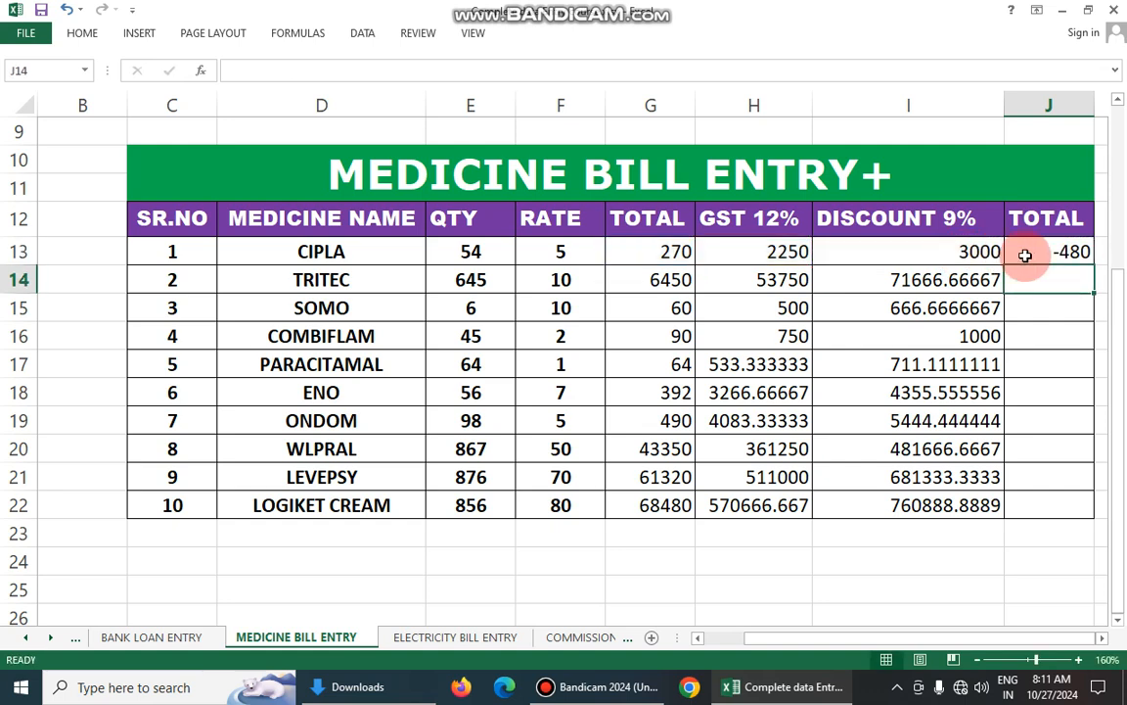
- Widen the final TOTAL column J slightly
click(1053, 254)
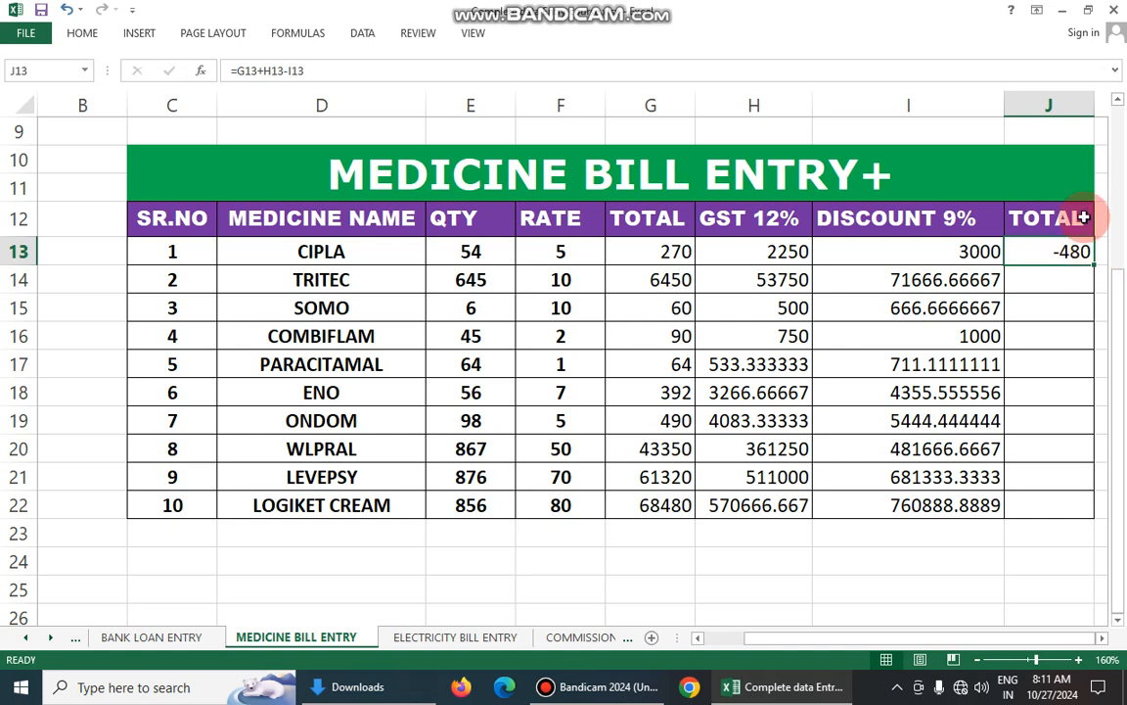
drag(1092, 107, 1093, 107)
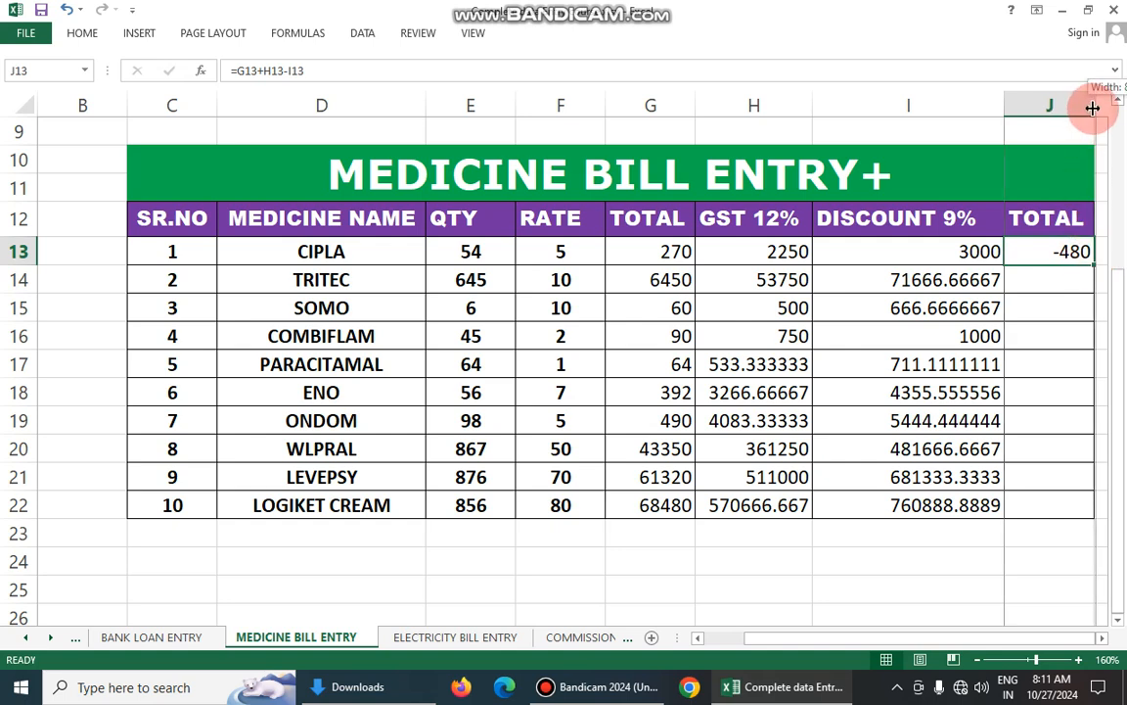
drag(1092, 108, 1100, 106)
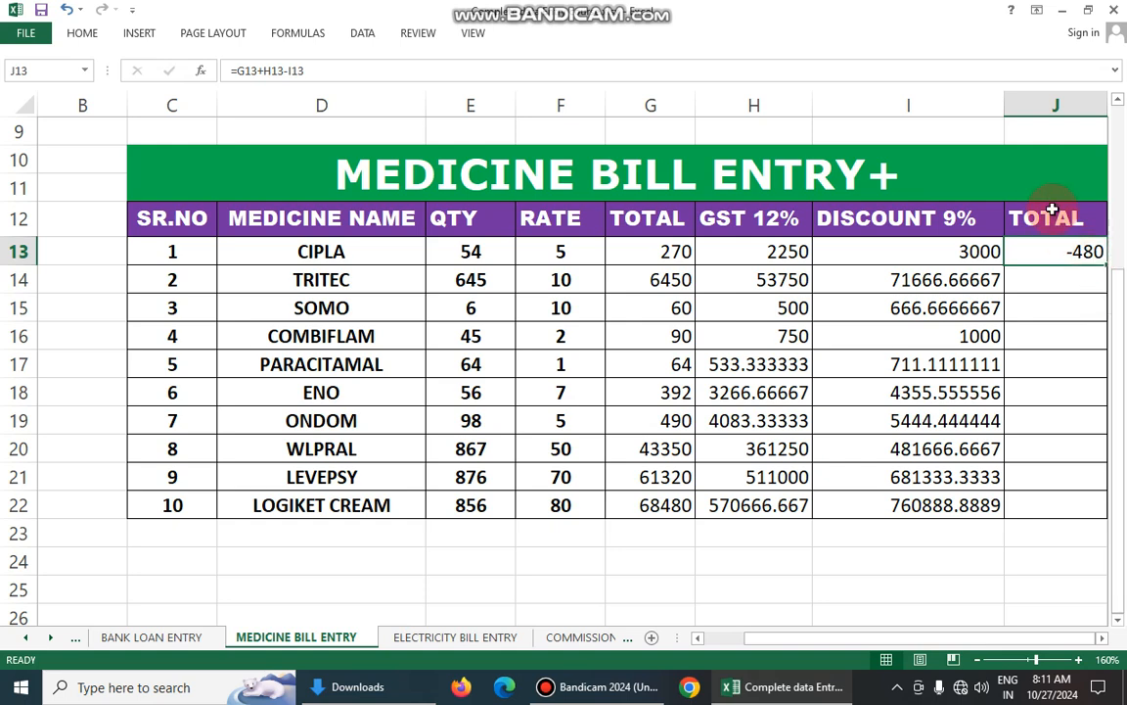
click(1044, 152)
click(1074, 254)
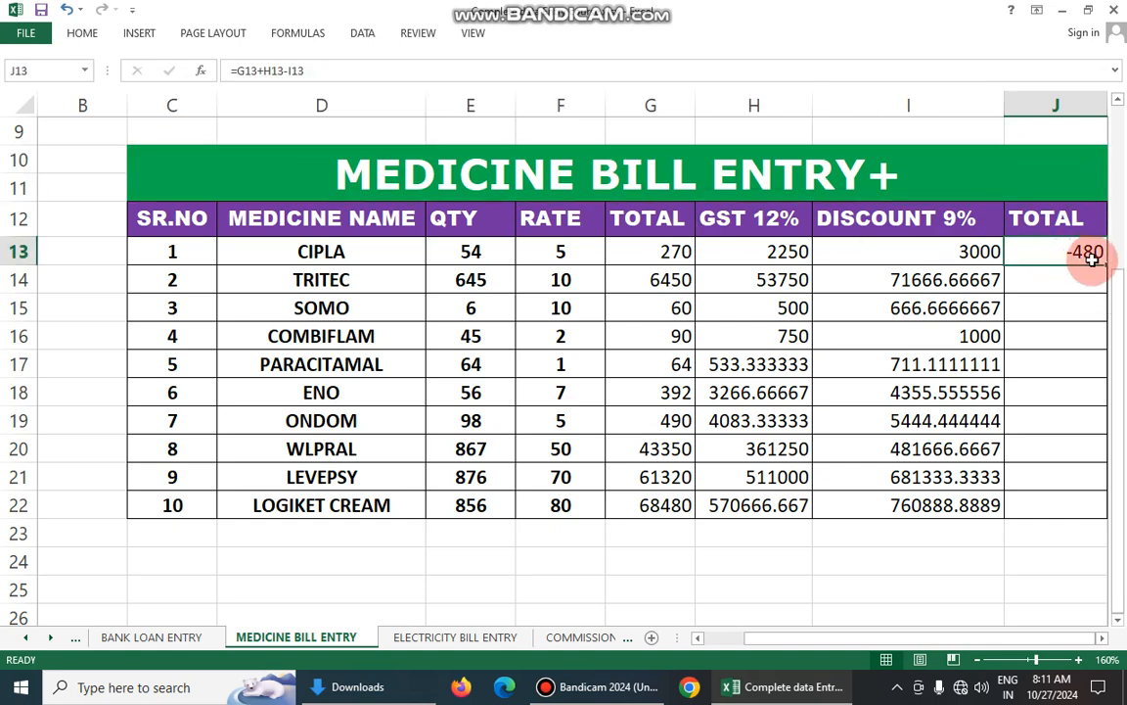
drag(1104, 265, 979, 262)
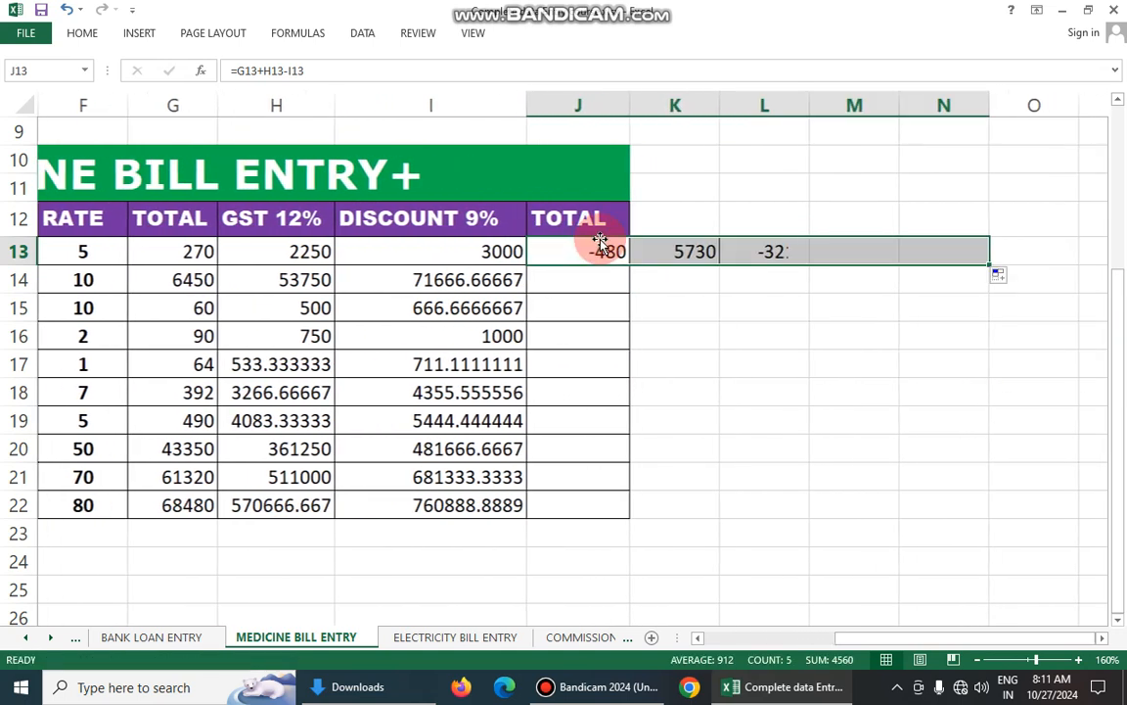
click(577, 253)
key(ctrl+z)
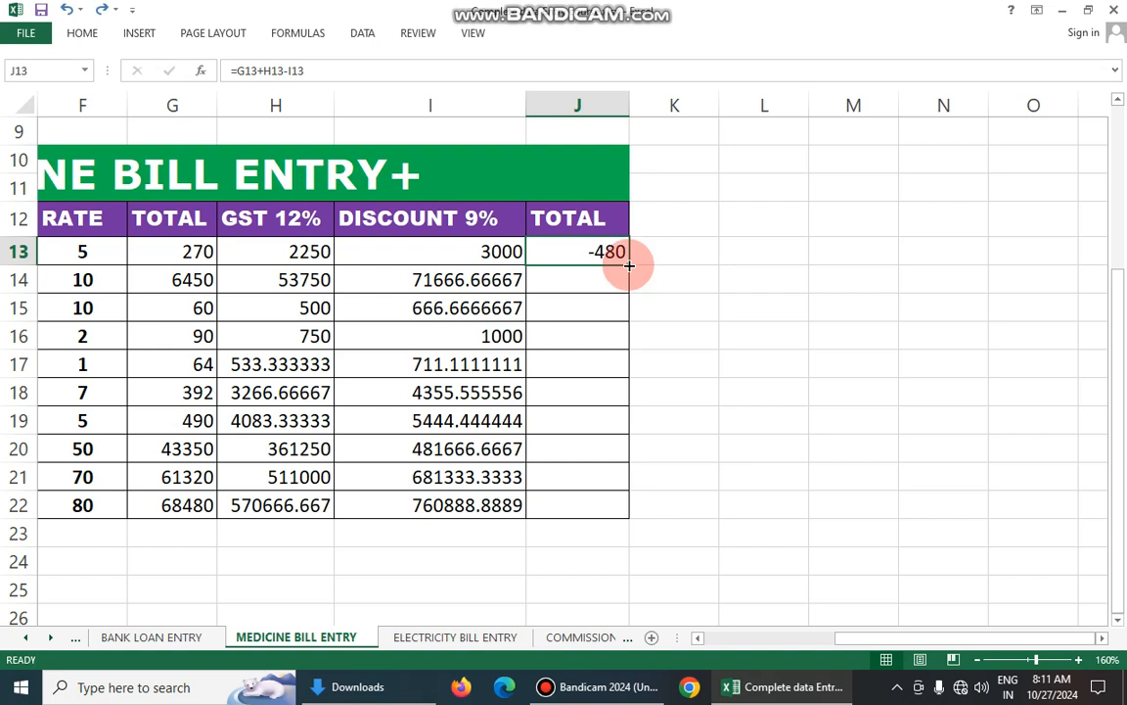
- Fill the final TOTAL formula from J13 down to J22 and check the formula in J13
drag(630, 265, 635, 510)
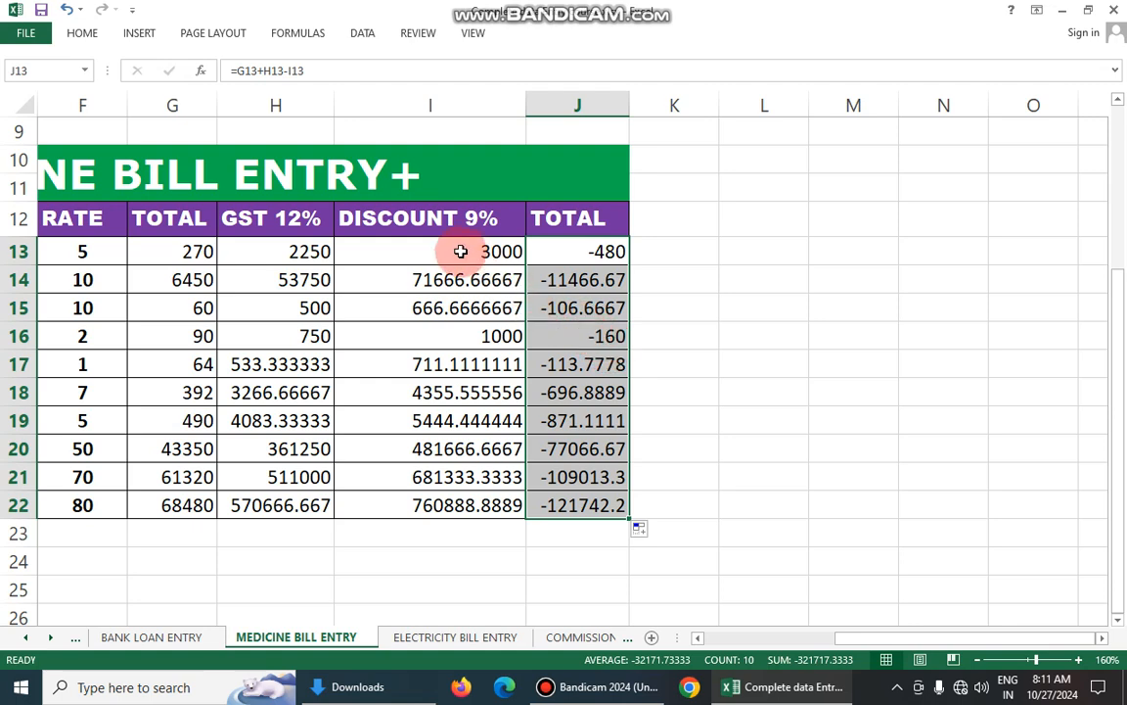
double_click(579, 252)
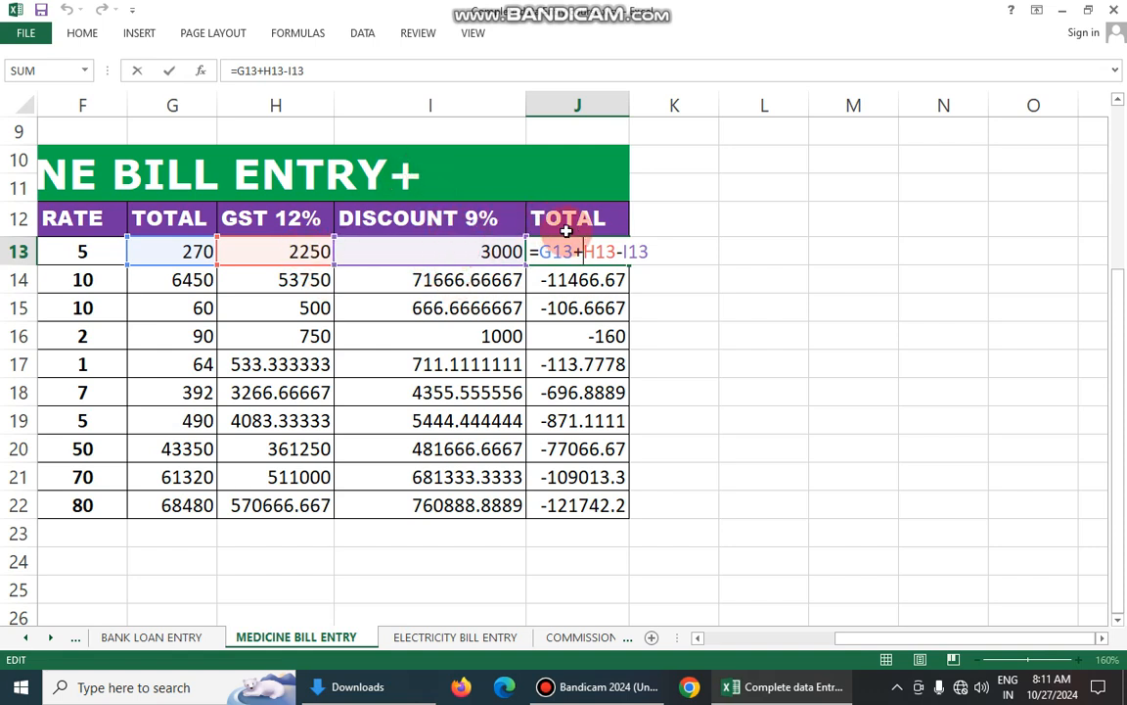
key(Return)
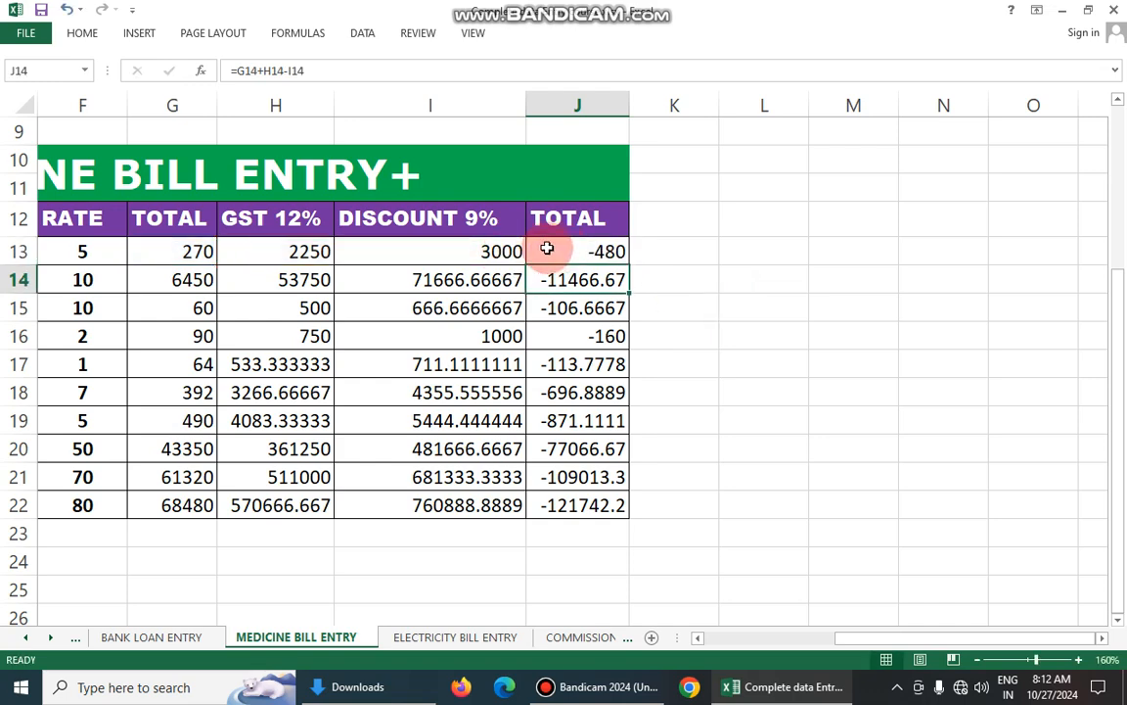
- Review the medicine table column by column, from QTY and RATE through TOTAL, GST 12% and DISCOUNT 9% to the final TOTAL
drag(868, 641, 805, 649)
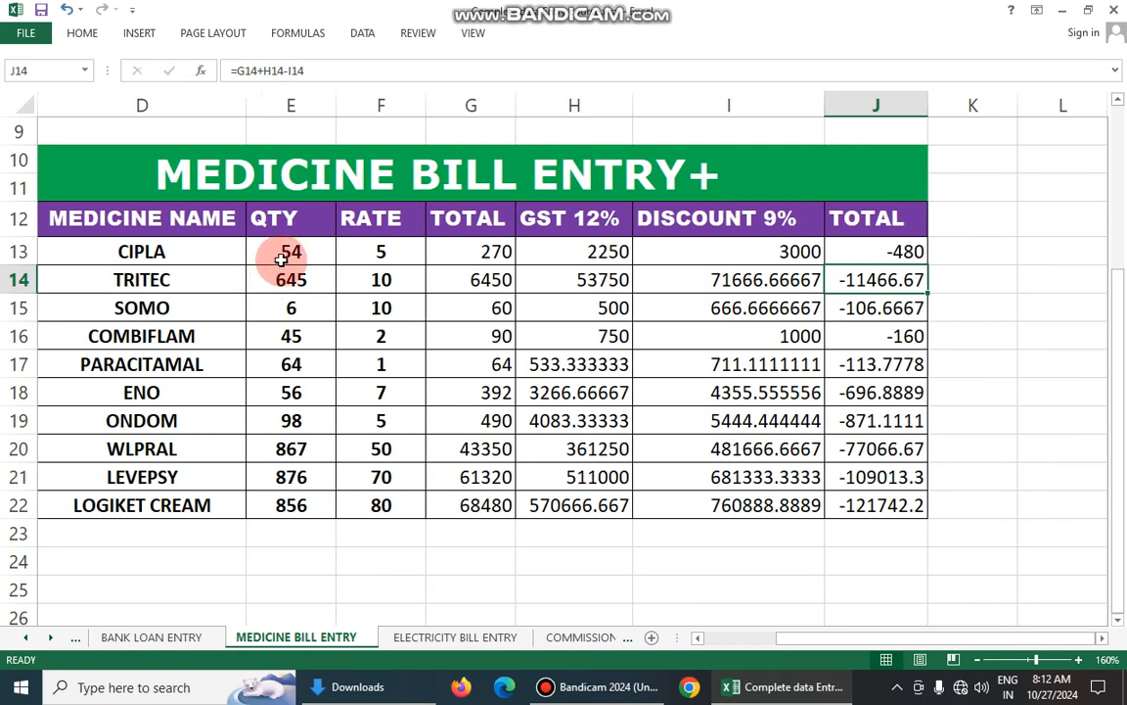
drag(281, 258, 291, 470)
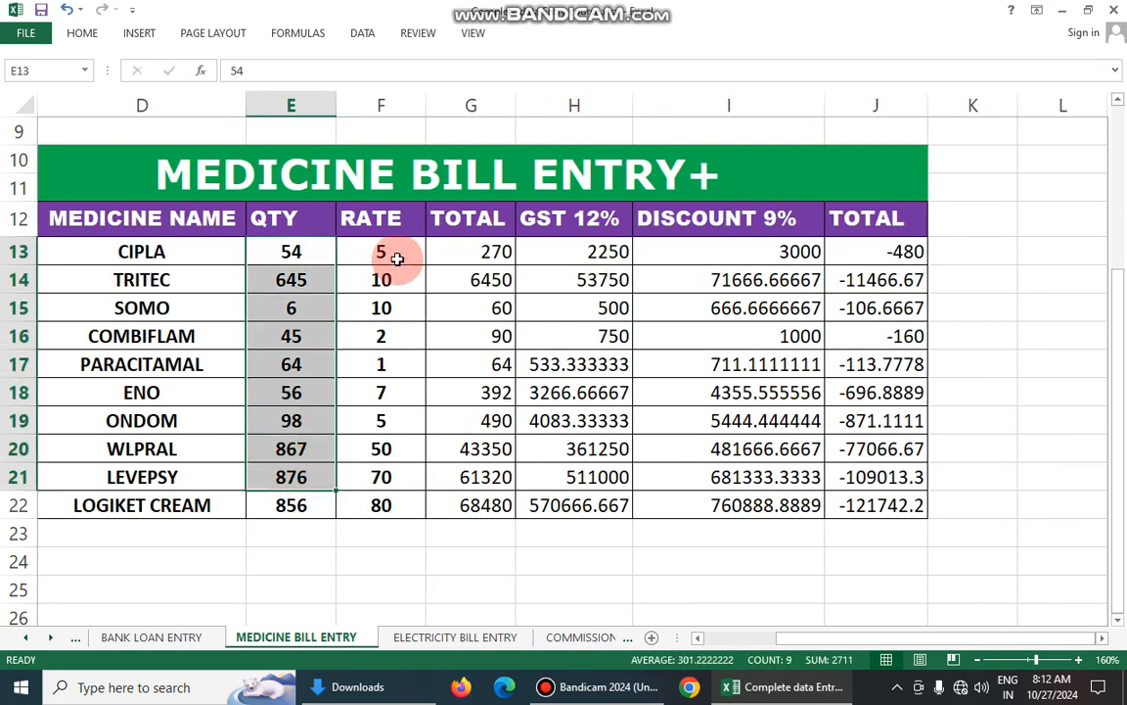
drag(397, 258, 391, 478)
drag(486, 250, 480, 477)
mouse_move(575, 253)
mouse_down()
mouse_move(566, 506)
mouse_move(578, 264)
mouse_up()
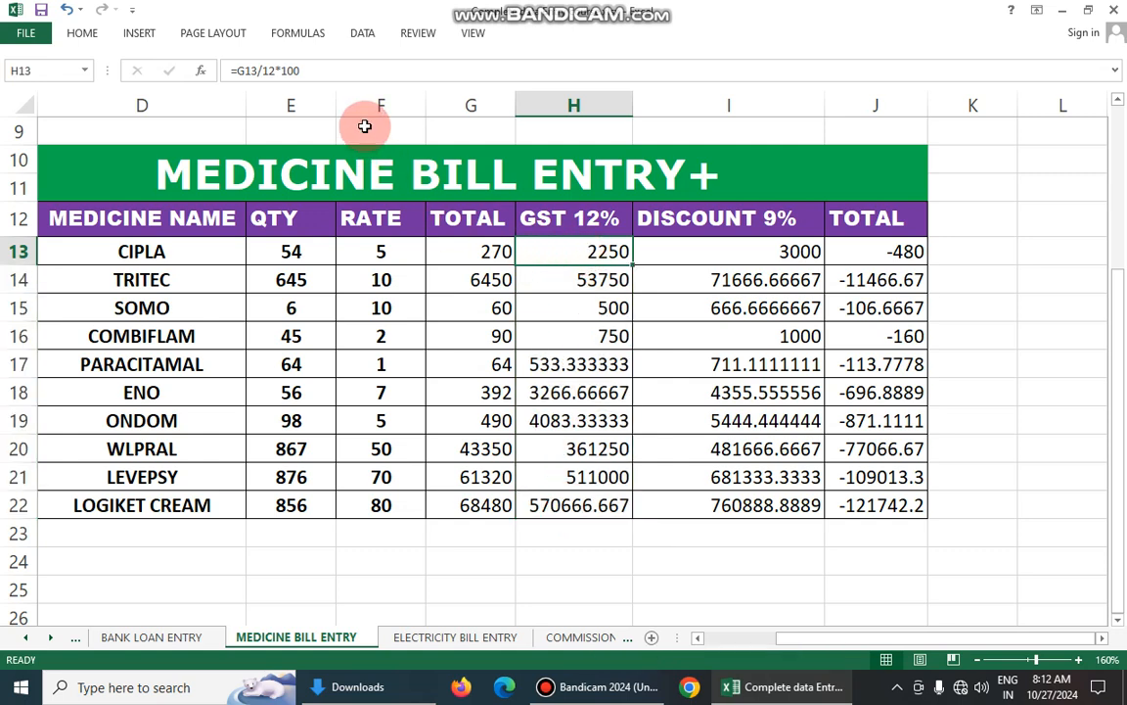
click(442, 171)
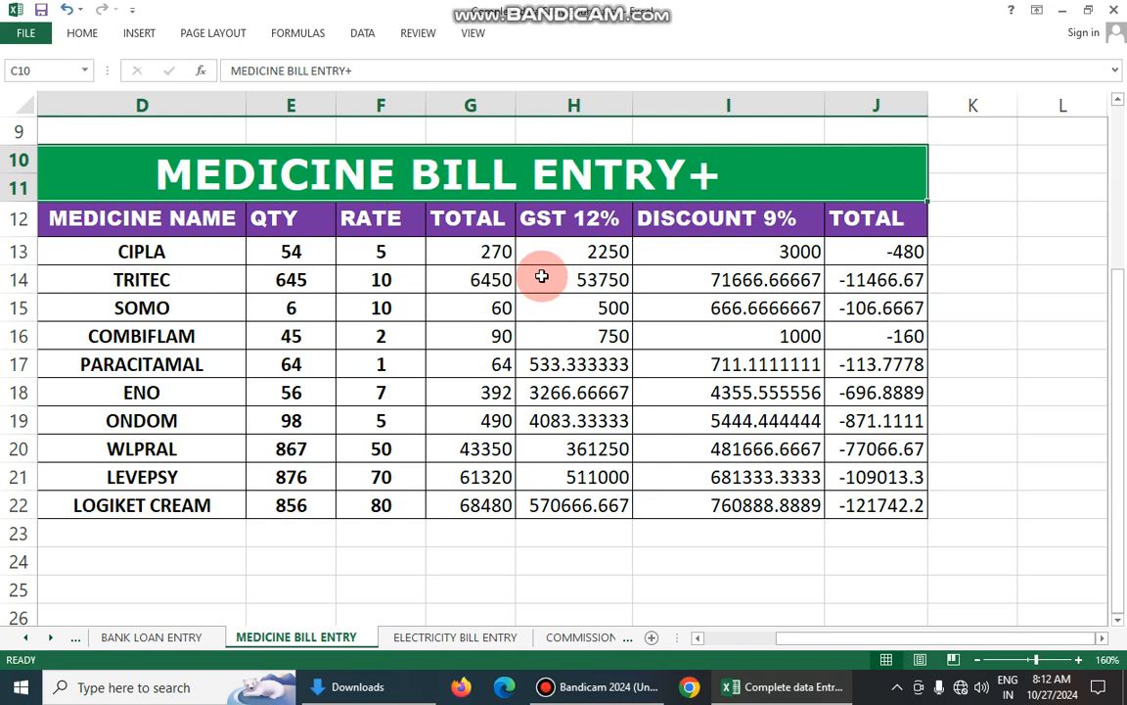
drag(572, 254, 579, 501)
drag(728, 259, 722, 501)
click(890, 259)
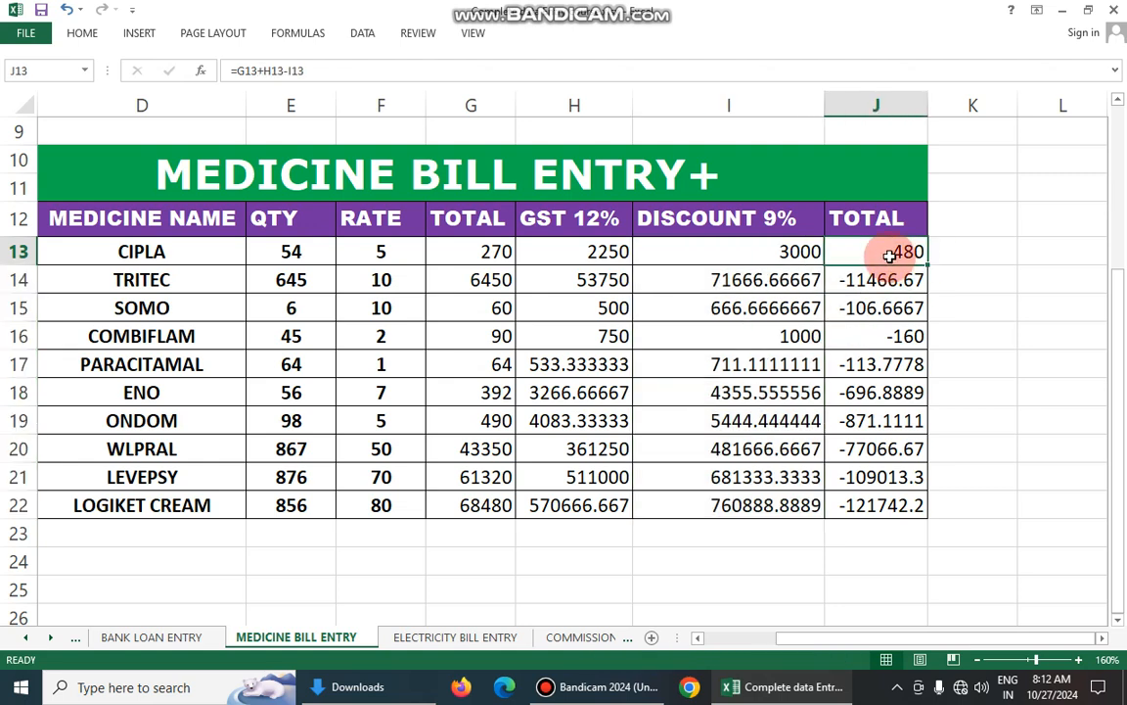
drag(889, 256, 864, 508)
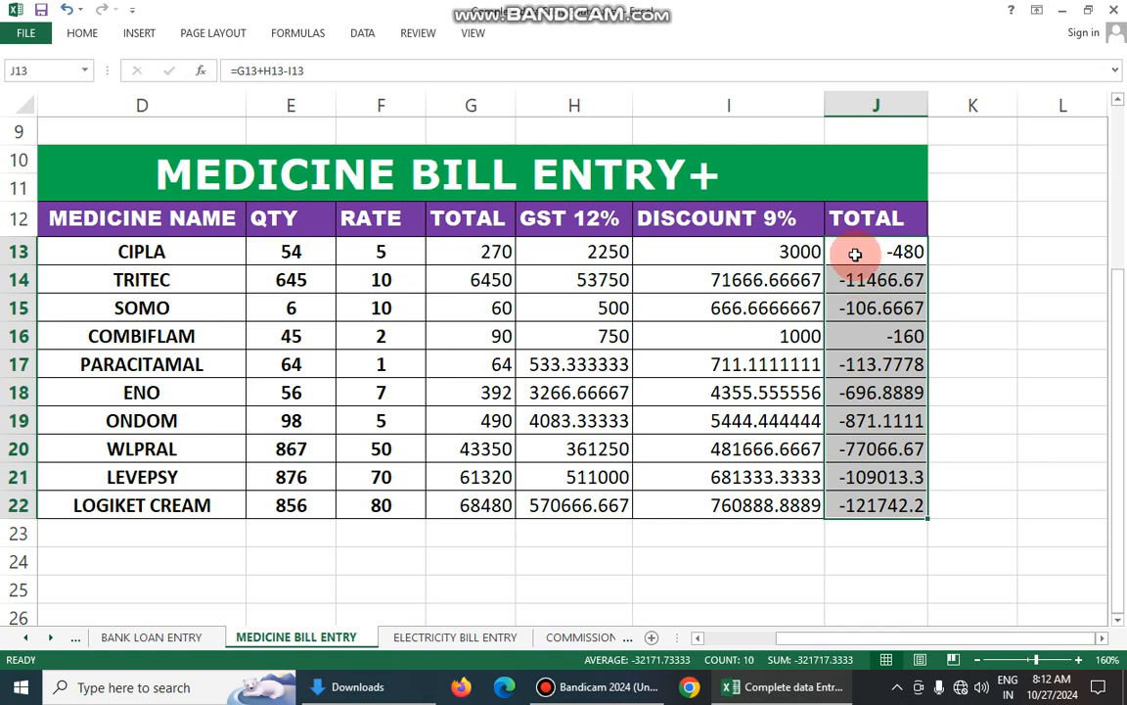
- Check the discount formulas in I13 and I14, and re-examine the RATE, QTY, GST 12%, DISCOUNT 9% and final TOTAL values
click(736, 249)
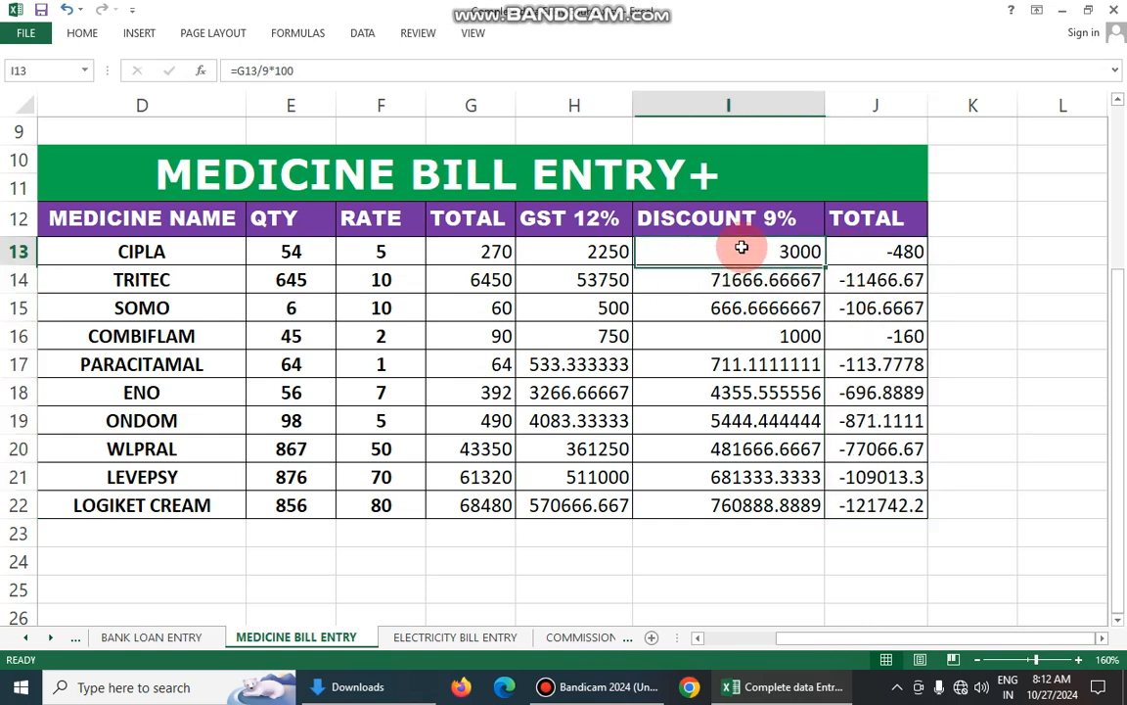
click(753, 279)
click(771, 244)
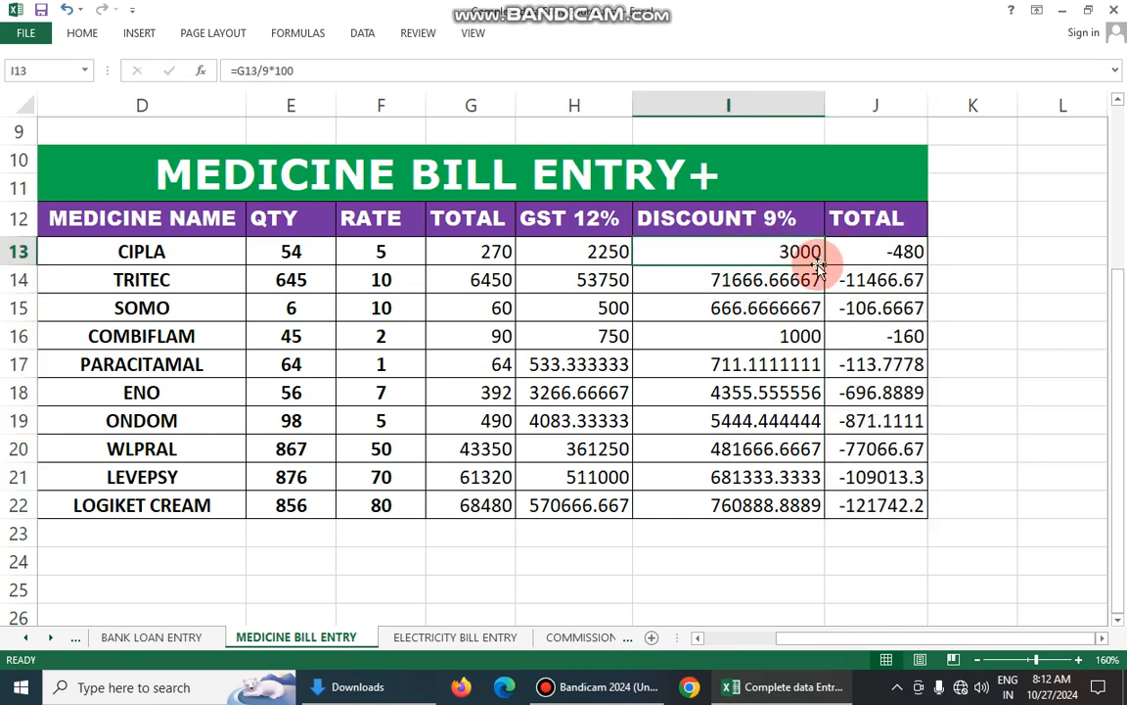
drag(377, 246, 365, 501)
drag(291, 251, 293, 477)
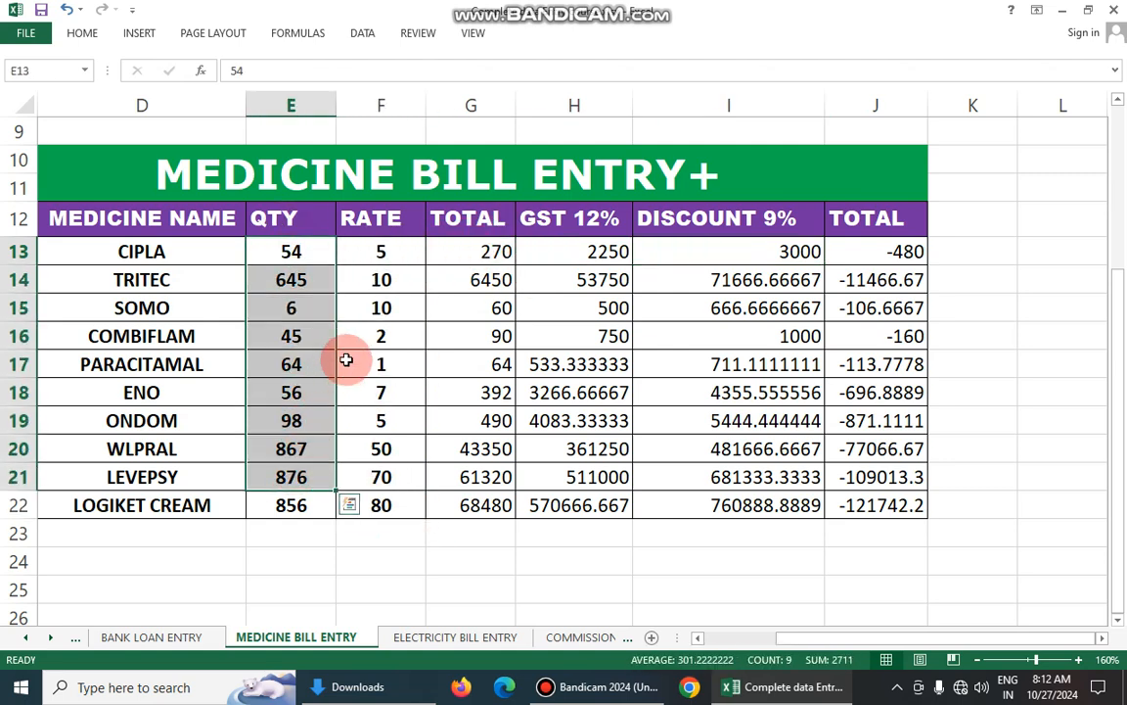
click(606, 215)
drag(605, 252, 574, 503)
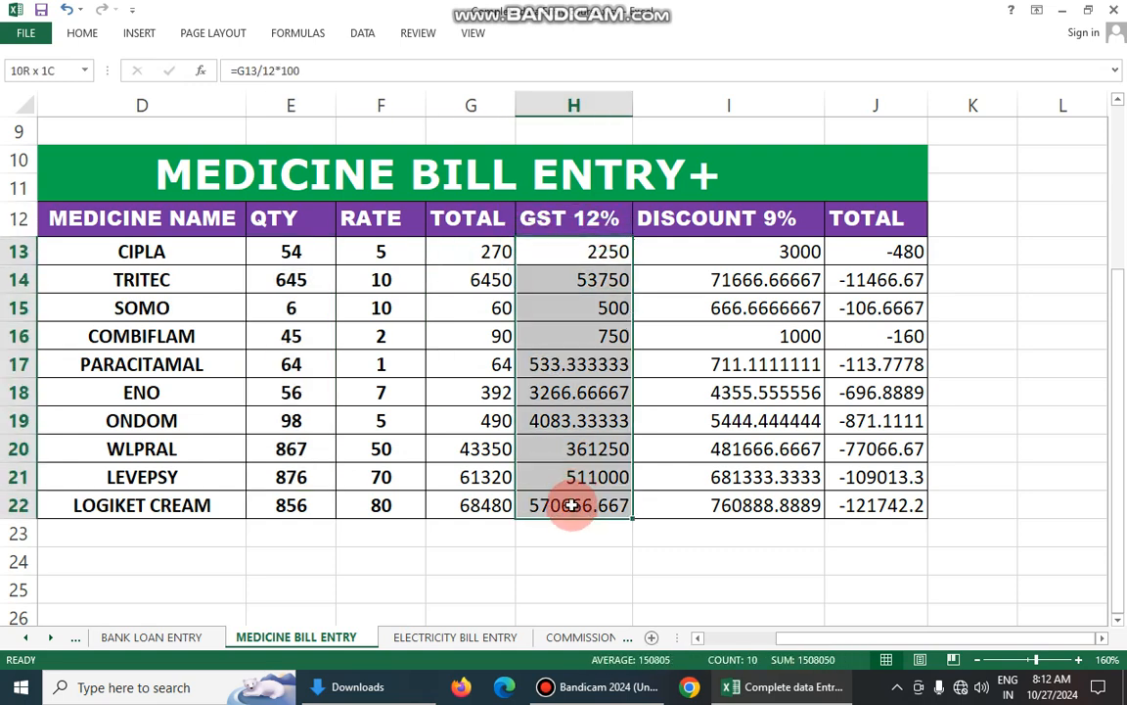
click(778, 251)
drag(777, 250, 769, 477)
drag(878, 257, 859, 505)
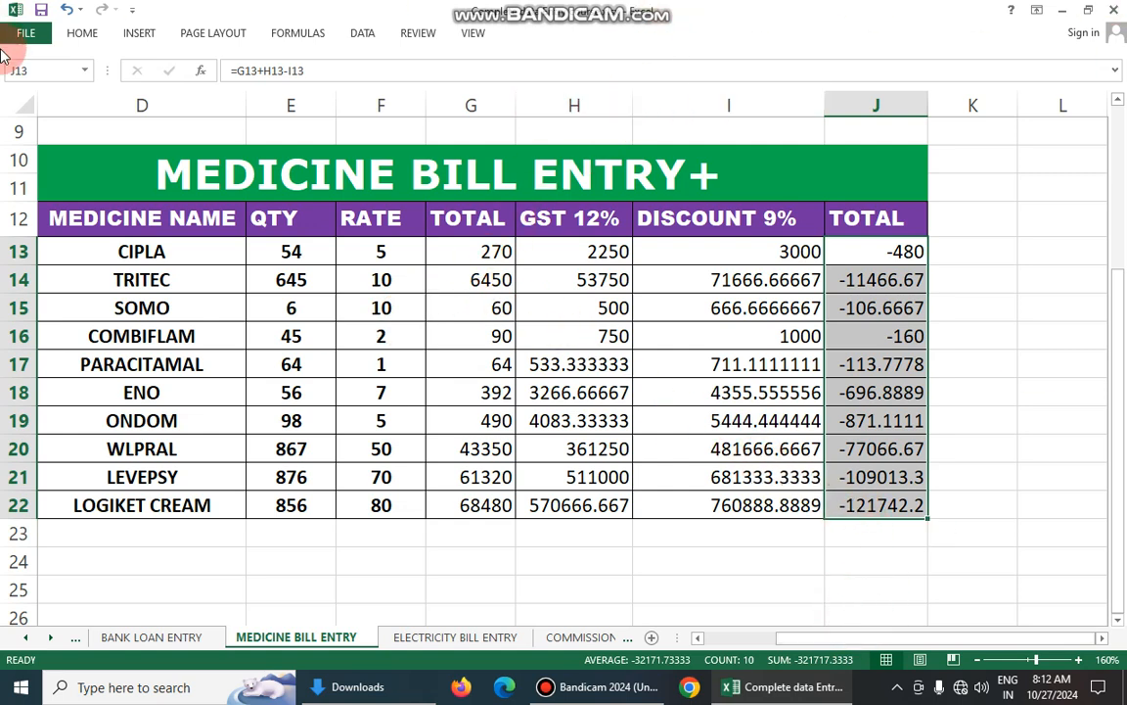
click(604, 690)
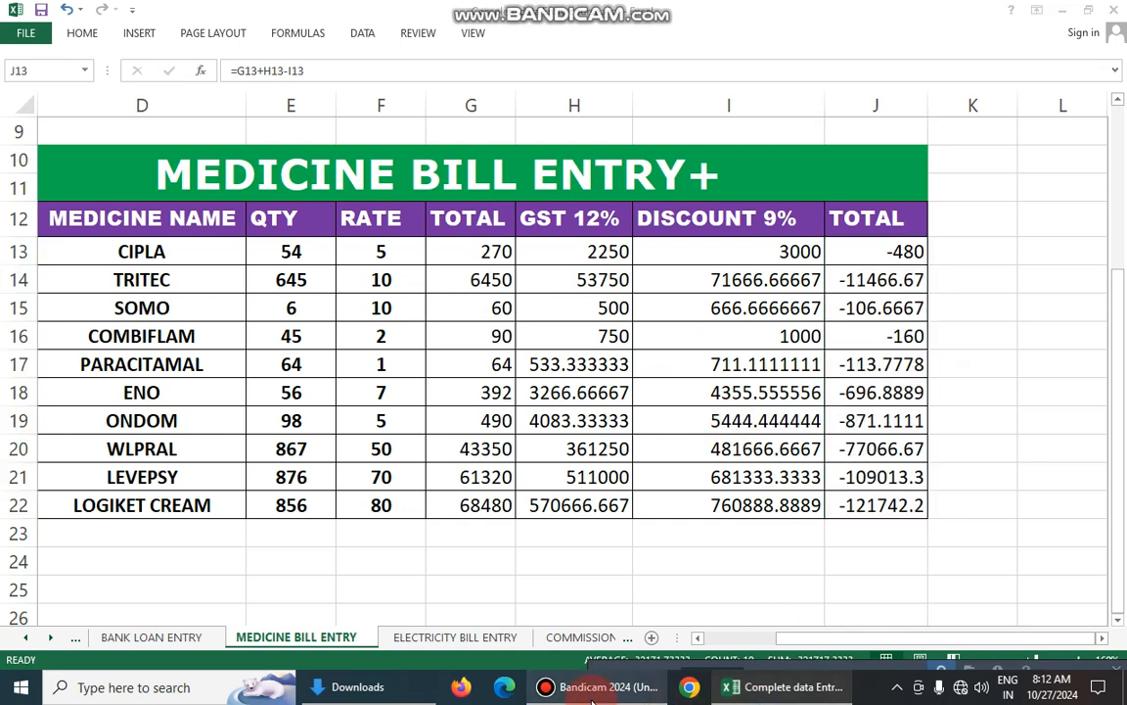